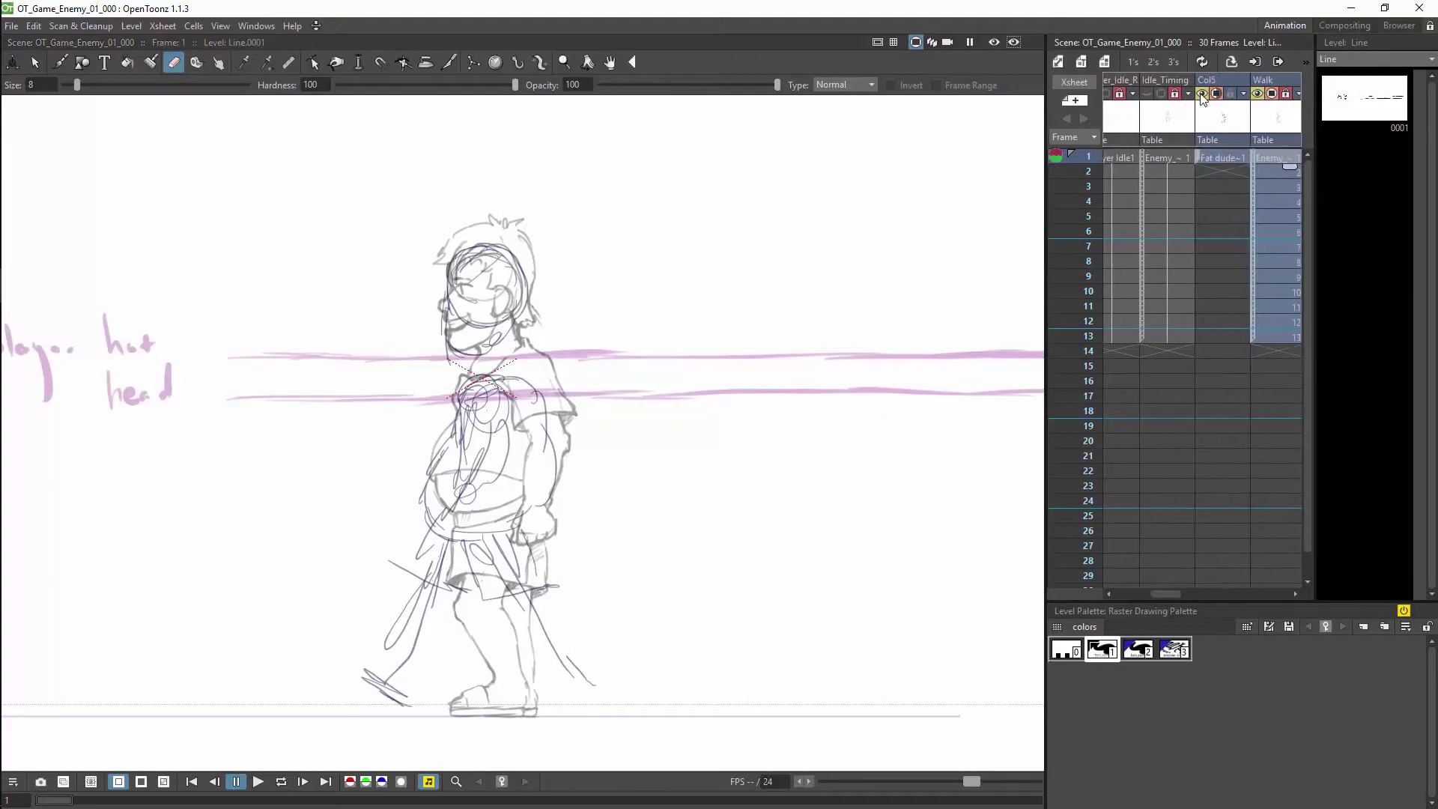
- Show the xsheet full screen and collapse the Walk column into a sub-xsheet
click(1213, 156)
scroll(517, 291, up, 6)
click(490, 231)
click(721, 436)
key(grave)
click(696, 81)
click(416, 81)
click(701, 81)
drag(415, 80, 690, 142)
drag(669, 156, 724, 156)
right_click(364, 141)
click(494, 255)
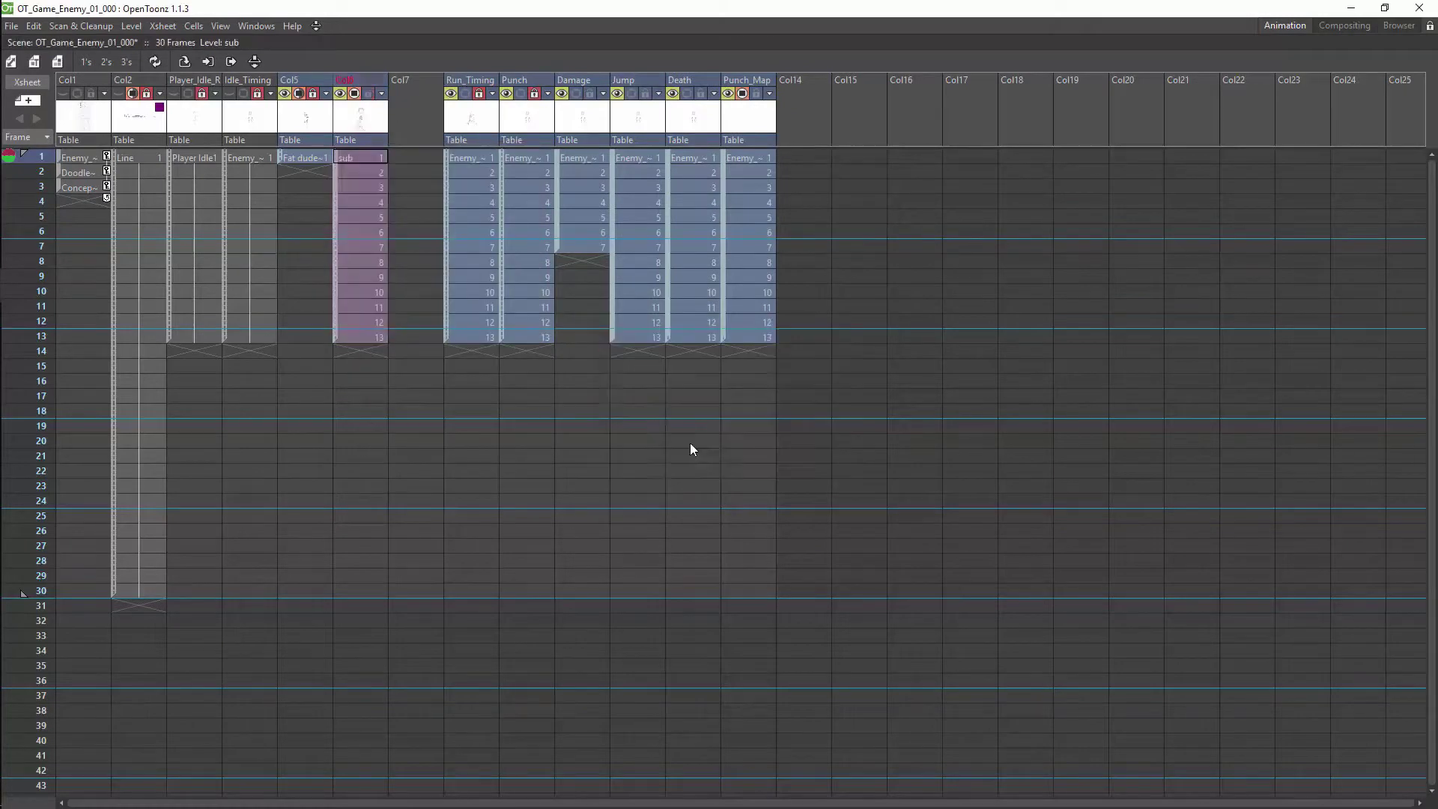
- Open the Scene Cast and place the Fat dude Rough level in the first column of the Walk sub-xsheet
click(684, 450)
click(256, 25)
click(349, 189)
click(726, 433)
drag(1111, 543, 1240, 755)
click(1086, 616)
drag(974, 616, 139, 367)
drag(83, 90, 84, 93)
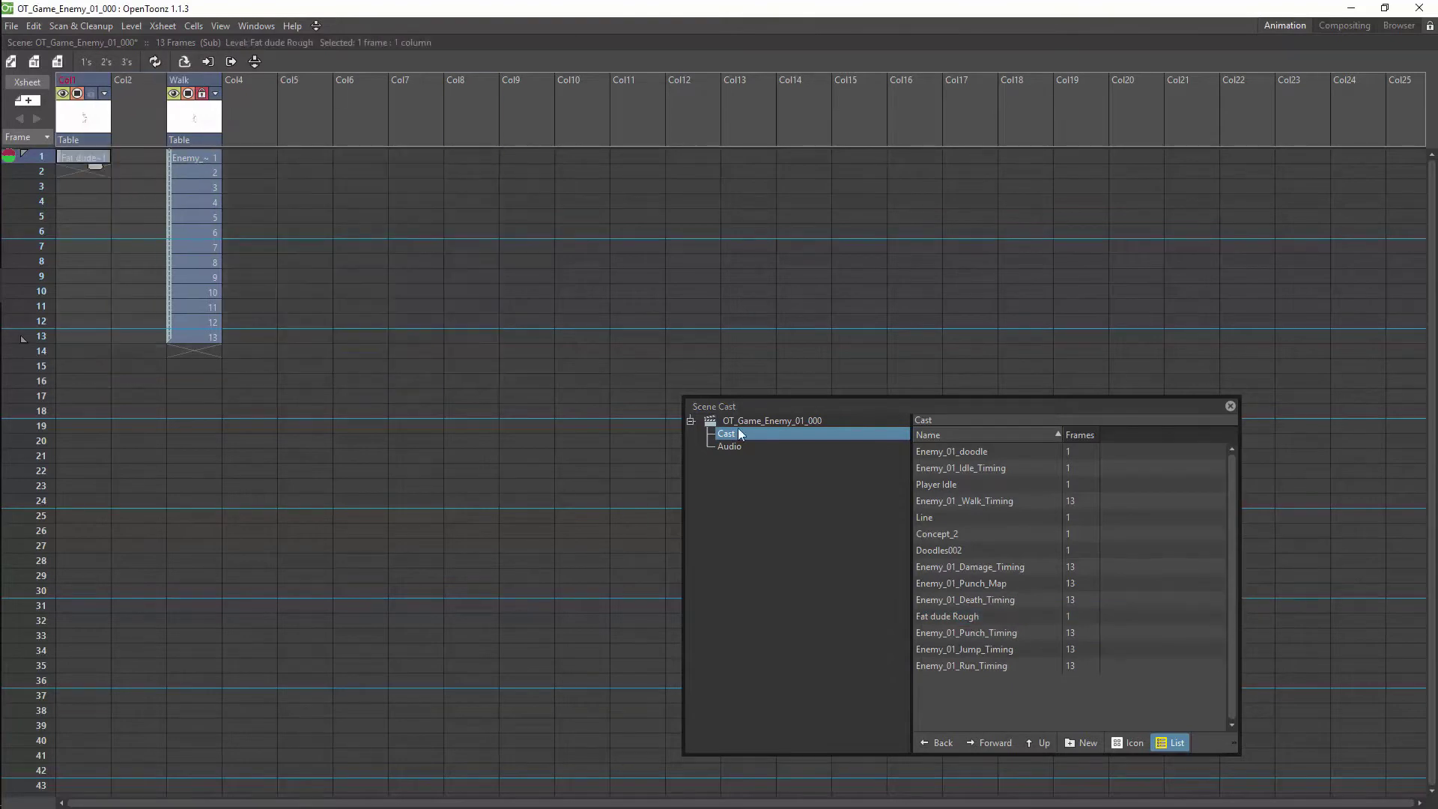
- Add a folder named Ref to the scene cast
click(1082, 742)
text(Ref)
click(774, 434)
- Place the Line level in the empty second column and make that column semi-transparent in the camera view
drag(925, 518, 150, 340)
click(146, 158)
click(132, 94)
drag(305, 231, 307, 247)
- Select the reference levels in the cast and move Player Idle into the Ref folder
click(950, 550)
ctrl+click(950, 537)
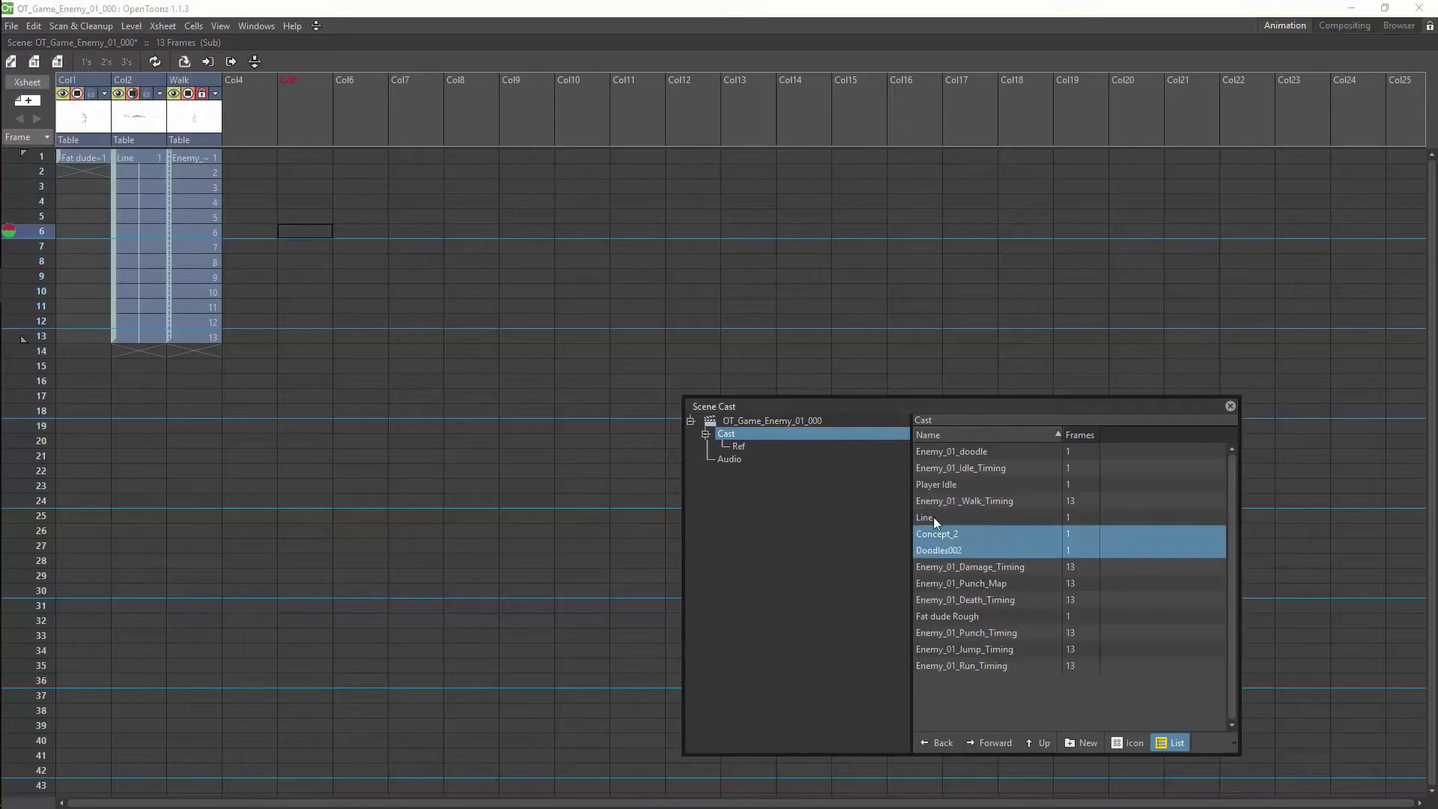
ctrl+click(948, 519)
ctrl+click(946, 485)
drag(946, 486, 743, 446)
click(743, 447)
click(740, 434)
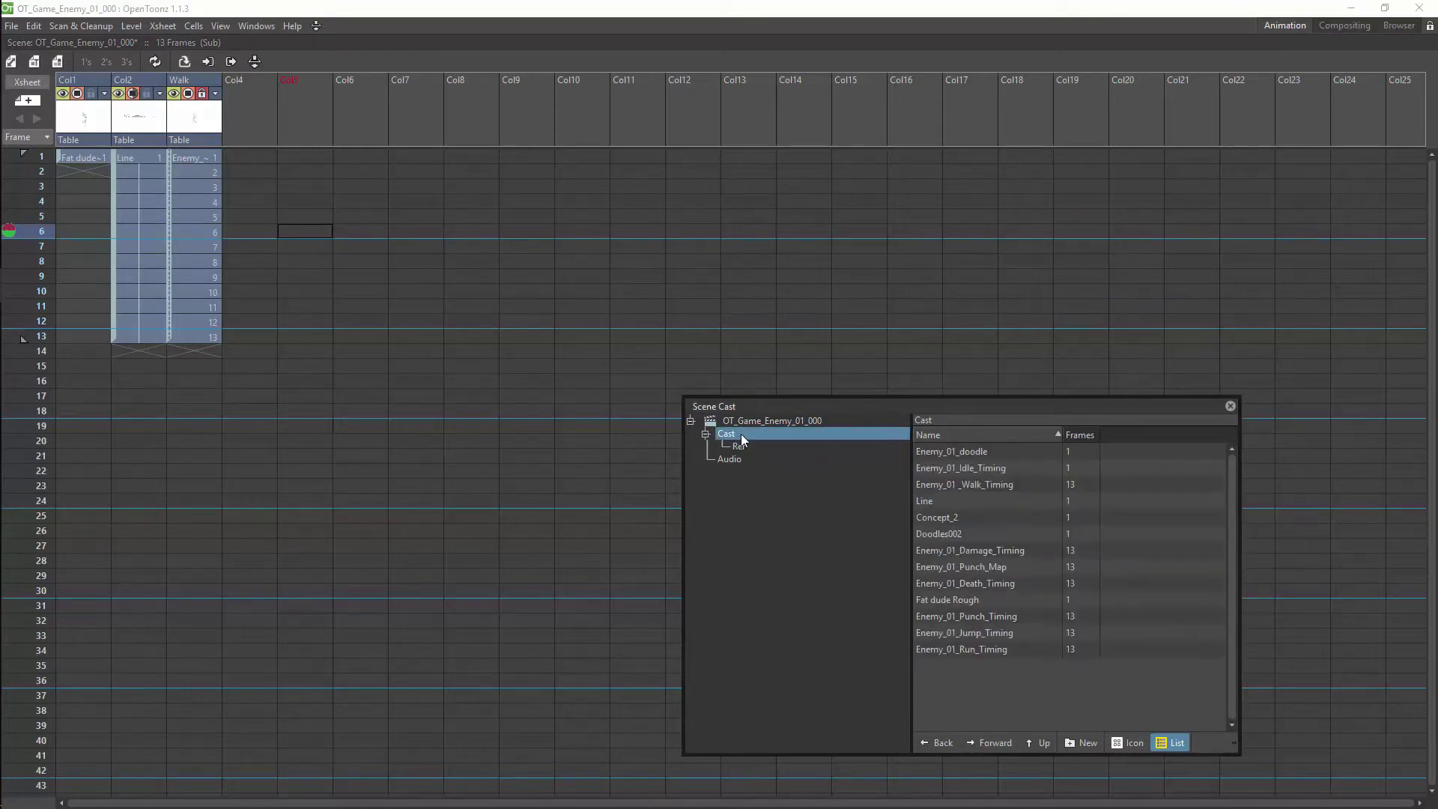
- Move the Line, Concept_2, Doodles002 and Fat dude Rough levels into the Ref folder
click(741, 421)
click(737, 434)
click(945, 518)
ctrl+click(946, 502)
drag(937, 500, 740, 447)
drag(942, 501, 740, 446)
drag(946, 551, 743, 446)
- Create a raster level named Walk_Clean in the empty fourth column and extend its first drawing to frame 13
click(241, 158)
click(83, 80)
key(alt+n)
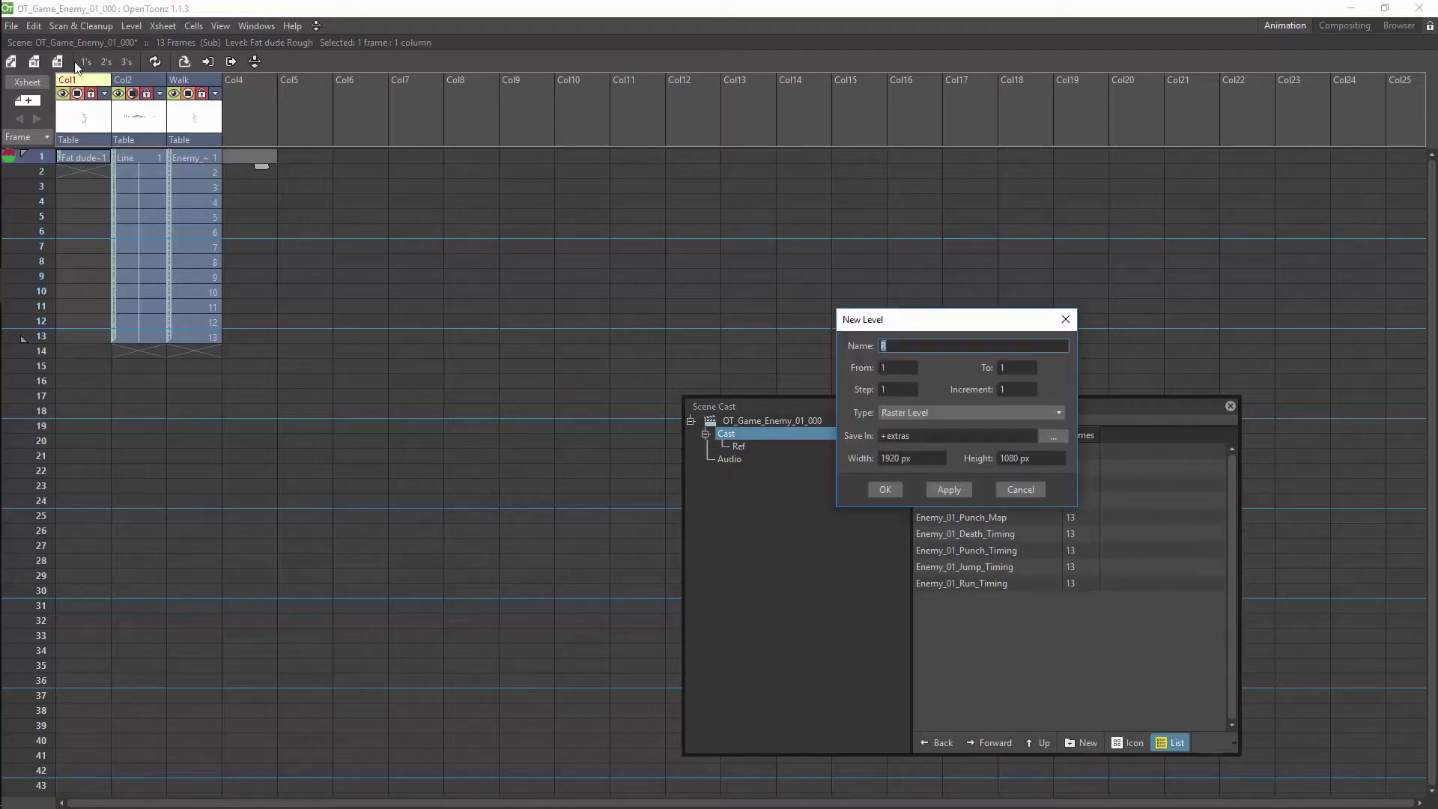
text(Walk_c)
key(BackSpace)
text(Clean)
click(885, 490)
drag(262, 166, 261, 331)
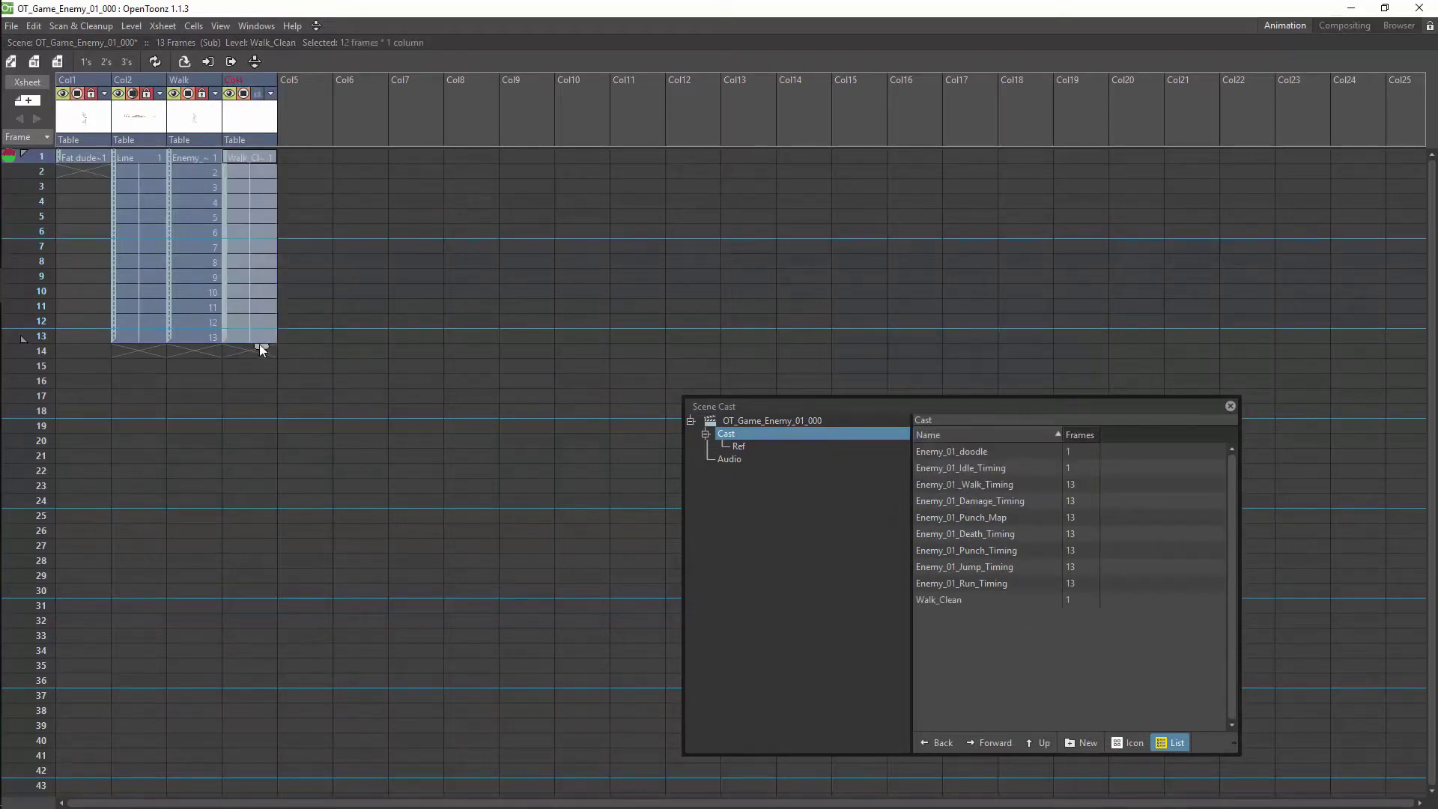
- Add a cast folder named Clean, move the Walk_Clean level into it, and close the Scene Cast
click(1081, 742)
double_click(842, 463)
text(Clean)
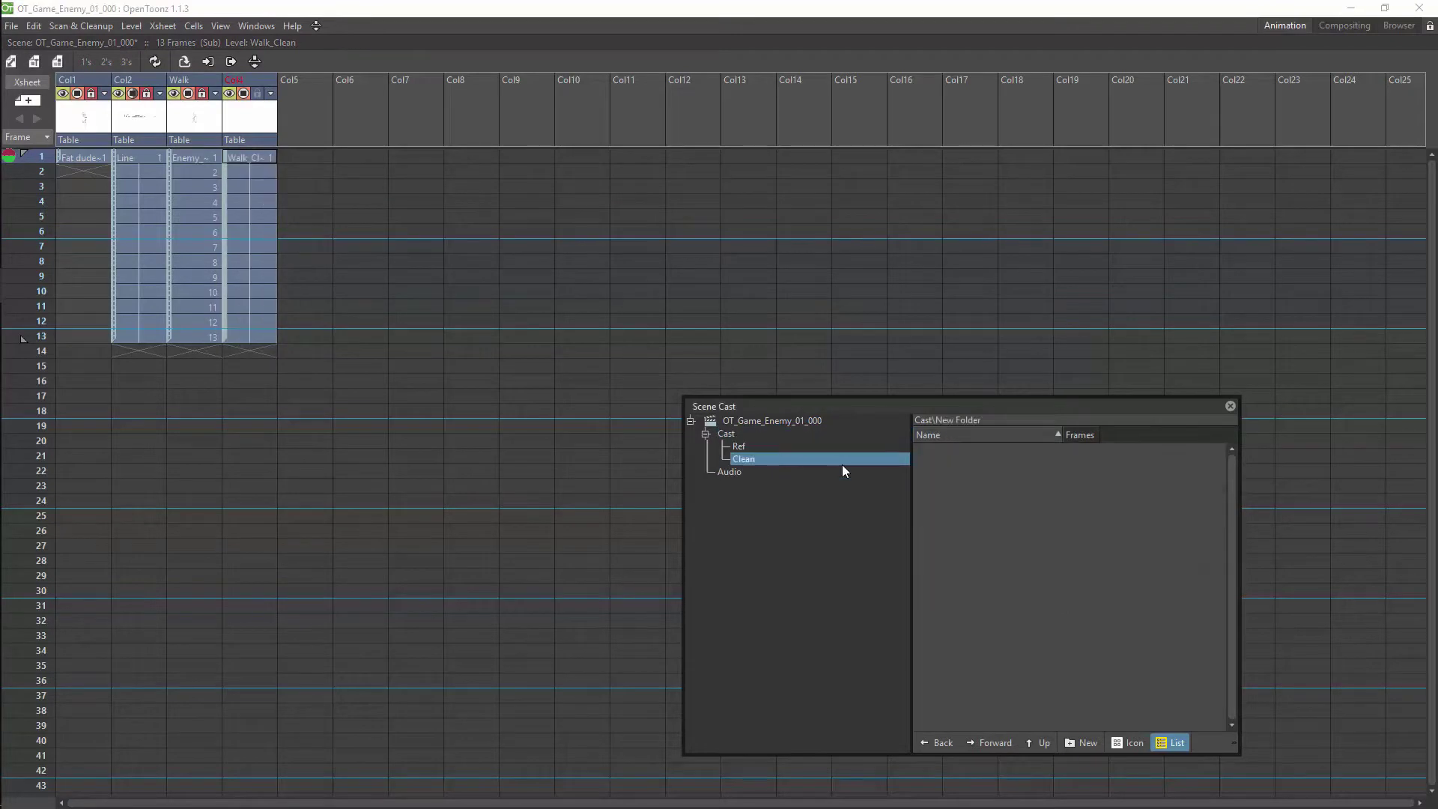
key(Return)
click(749, 434)
drag(939, 600, 751, 458)
key(grave)
click(1230, 406)
- Lower the display opacity of the Walk timing column and the Fat dude Rough column
key(space)
scroll(610, 315, down, 6)
drag(1146, 592, 1188, 586)
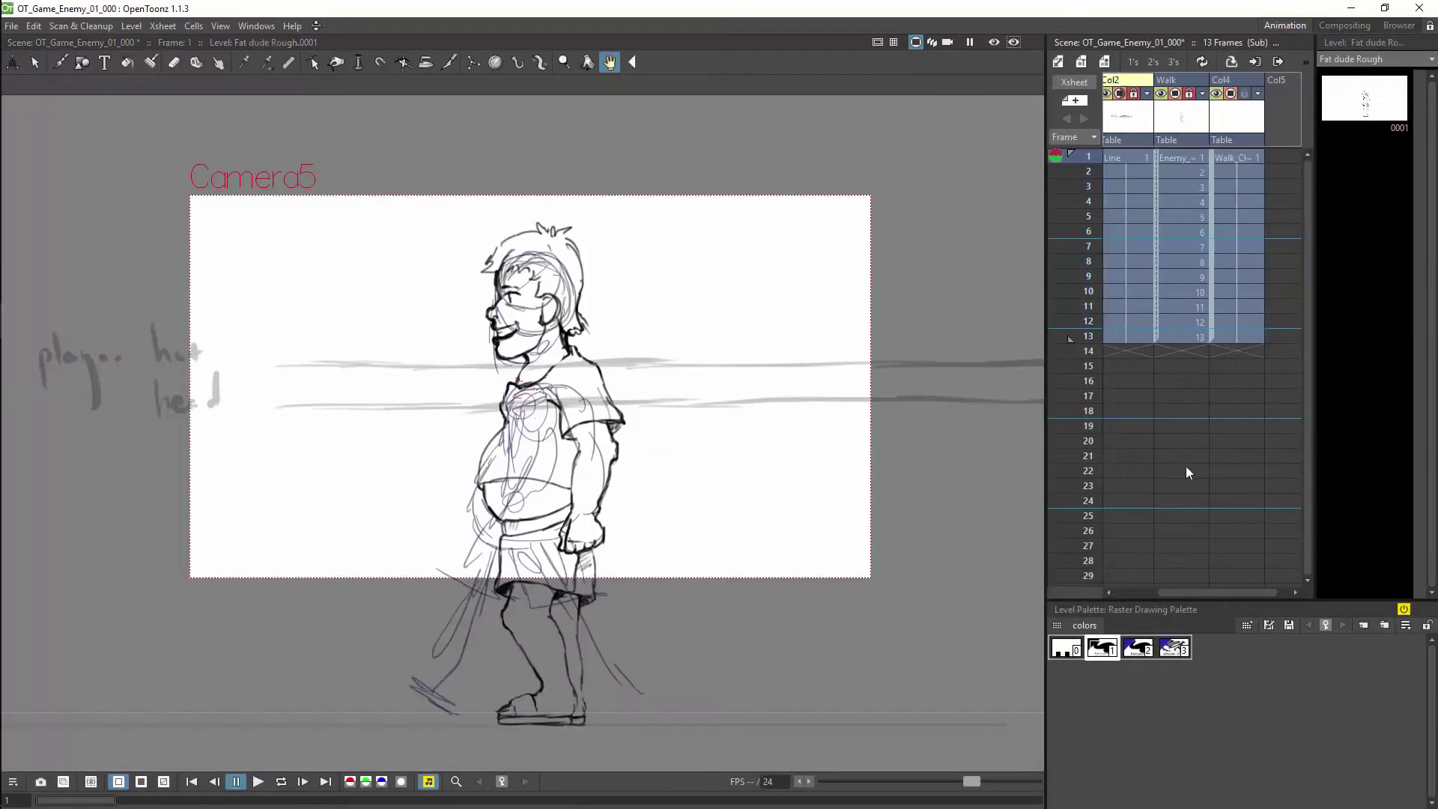
click(1203, 94)
mouse_move(1270, 108)
mouse_down()
mouse_move(1216, 112)
mouse_move(1243, 111)
mouse_up()
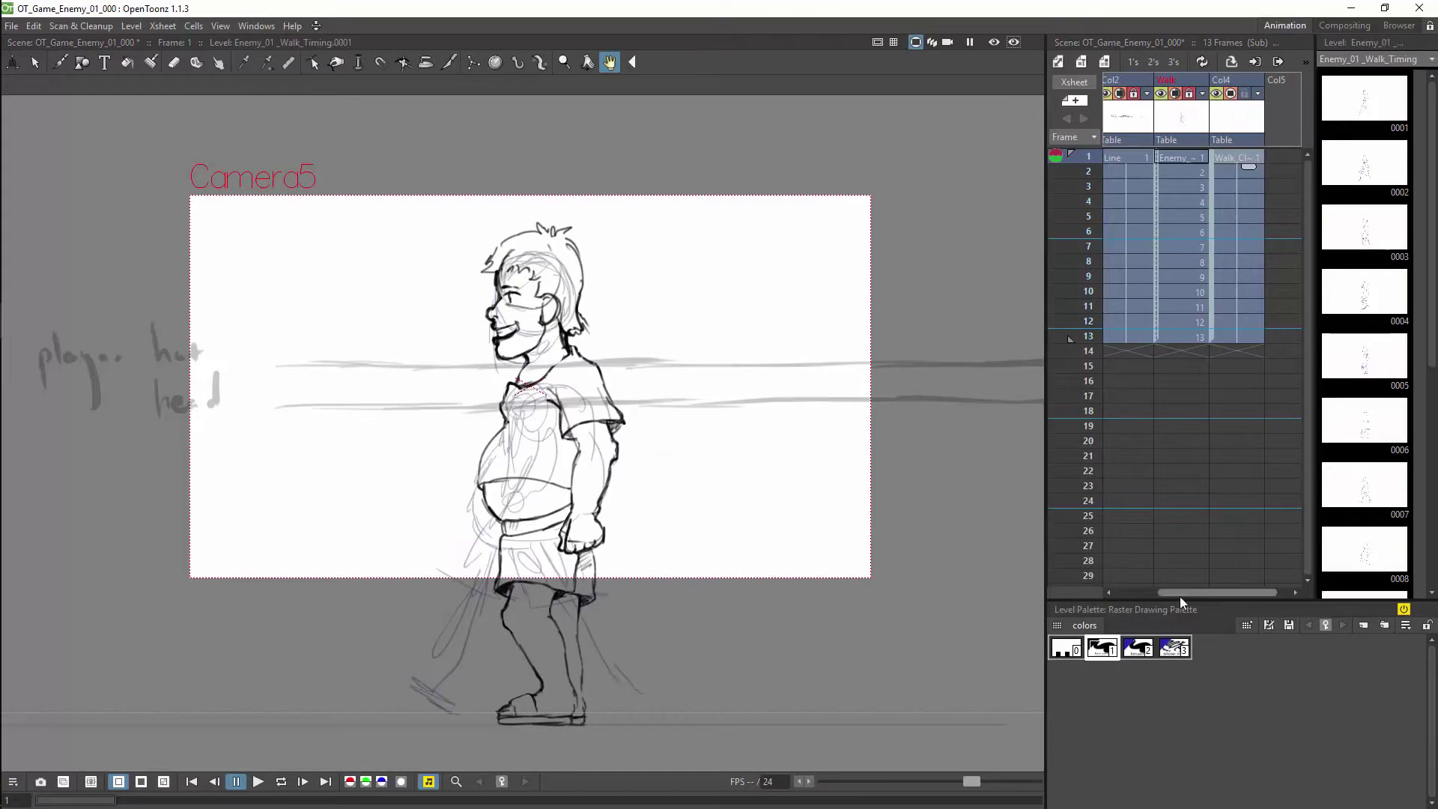
drag(1174, 592, 1131, 591)
click(1151, 93)
drag(1219, 109, 1163, 112)
- Sketch the enemy's head on frame 1 of Walk_Clean with skull, nose, mouth, jaw, eye and ear
drag(1169, 593, 1228, 593)
click(1219, 158)
scroll(565, 313, up, 6)
drag(587, 296, 600, 244)
key(b)
mouse_move(549, 140)
mouse_down()
mouse_move(449, 234)
mouse_move(545, 292)
mouse_up()
drag(548, 160, 553, 289)
mouse_move(452, 243)
mouse_down()
mouse_move(440, 274)
mouse_move(513, 356)
mouse_up()
drag(462, 233, 565, 238)
drag(472, 237, 493, 231)
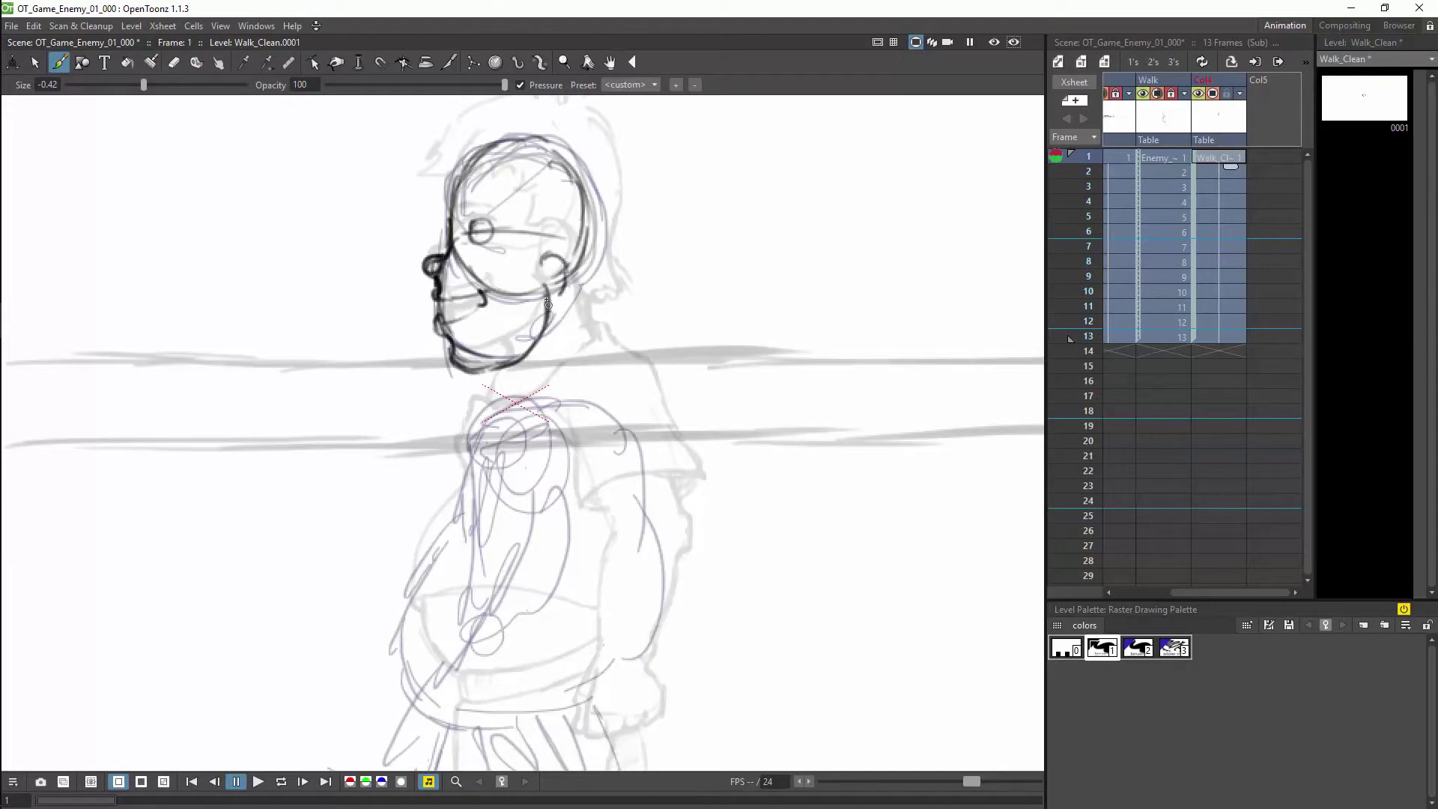
- Add hair and facial details to the enemy's head with the Brush tool
drag(518, 177, 477, 195)
drag(424, 196, 477, 127)
drag(516, 188, 448, 228)
mouse_move(435, 155)
mouse_down()
mouse_move(503, 131)
mouse_move(532, 174)
mouse_up()
mouse_move(532, 169)
mouse_down()
mouse_move(516, 333)
mouse_move(546, 237)
mouse_move(574, 265)
mouse_up()
- Sketch the enemy's neck, chest and back contours, belly and shirt hem over the walk timing pose
key(space)
mouse_move(558, 251)
mouse_down()
mouse_move(581, 320)
mouse_move(473, 364)
mouse_up()
mouse_move(572, 303)
mouse_down()
mouse_move(597, 327)
mouse_move(472, 370)
mouse_up()
drag(475, 352, 433, 419)
drag(541, 361, 542, 427)
drag(588, 319, 631, 459)
drag(644, 596, 380, 569)
drag(584, 340, 622, 487)
drag(517, 460, 389, 637)
drag(599, 678, 404, 644)
drag(465, 367, 450, 487)
drag(569, 311, 622, 401)
mouse_move(442, 431)
mouse_down()
mouse_move(377, 572)
mouse_move(388, 583)
mouse_up()
drag(428, 485, 426, 660)
drag(433, 484, 390, 629)
drag(615, 382, 651, 616)
drag(646, 597, 624, 645)
drag(777, 572, 794, 672)
- Refine the collar and back line of the shirt, and sketch the chest curve and the waistband
mouse_move(466, 279)
mouse_down()
mouse_move(492, 277)
mouse_move(474, 297)
mouse_move(498, 272)
mouse_up()
drag(444, 353, 488, 355)
mouse_move(505, 422)
mouse_down()
mouse_move(492, 329)
mouse_move(556, 323)
mouse_up()
drag(465, 367, 435, 420)
drag(722, 507, 726, 377)
drag(614, 223, 661, 467)
mouse_move(583, 564)
mouse_down()
mouse_move(584, 402)
mouse_move(567, 472)
mouse_up()
drag(472, 416, 443, 486)
drag(549, 401, 506, 436)
drag(533, 414, 467, 465)
drag(451, 514, 488, 522)
drag(592, 400, 611, 442)
drag(607, 444, 589, 516)
drag(416, 442, 616, 411)
mouse_move(413, 448)
mouse_down()
mouse_move(410, 482)
mouse_move(633, 405)
mouse_up()
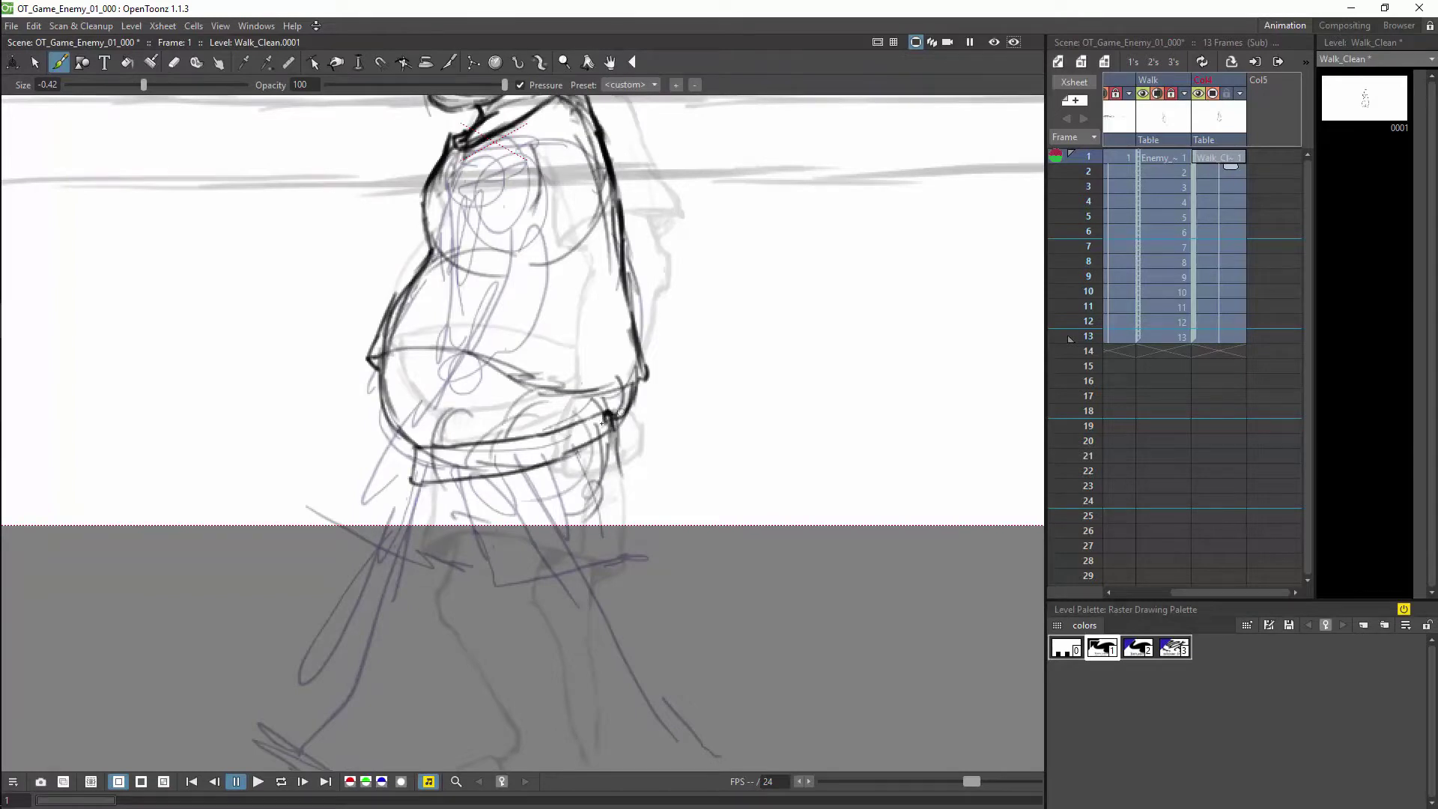
- Erase stray lines at the belly and sketch the forward-swung arm from sleeve to hand
key(a)
drag(383, 426, 410, 455)
key(b)
drag(494, 148, 448, 251)
drag(447, 255, 538, 272)
drag(553, 176, 557, 277)
drag(525, 261, 516, 292)
drag(447, 254, 382, 375)
drag(390, 386, 354, 410)
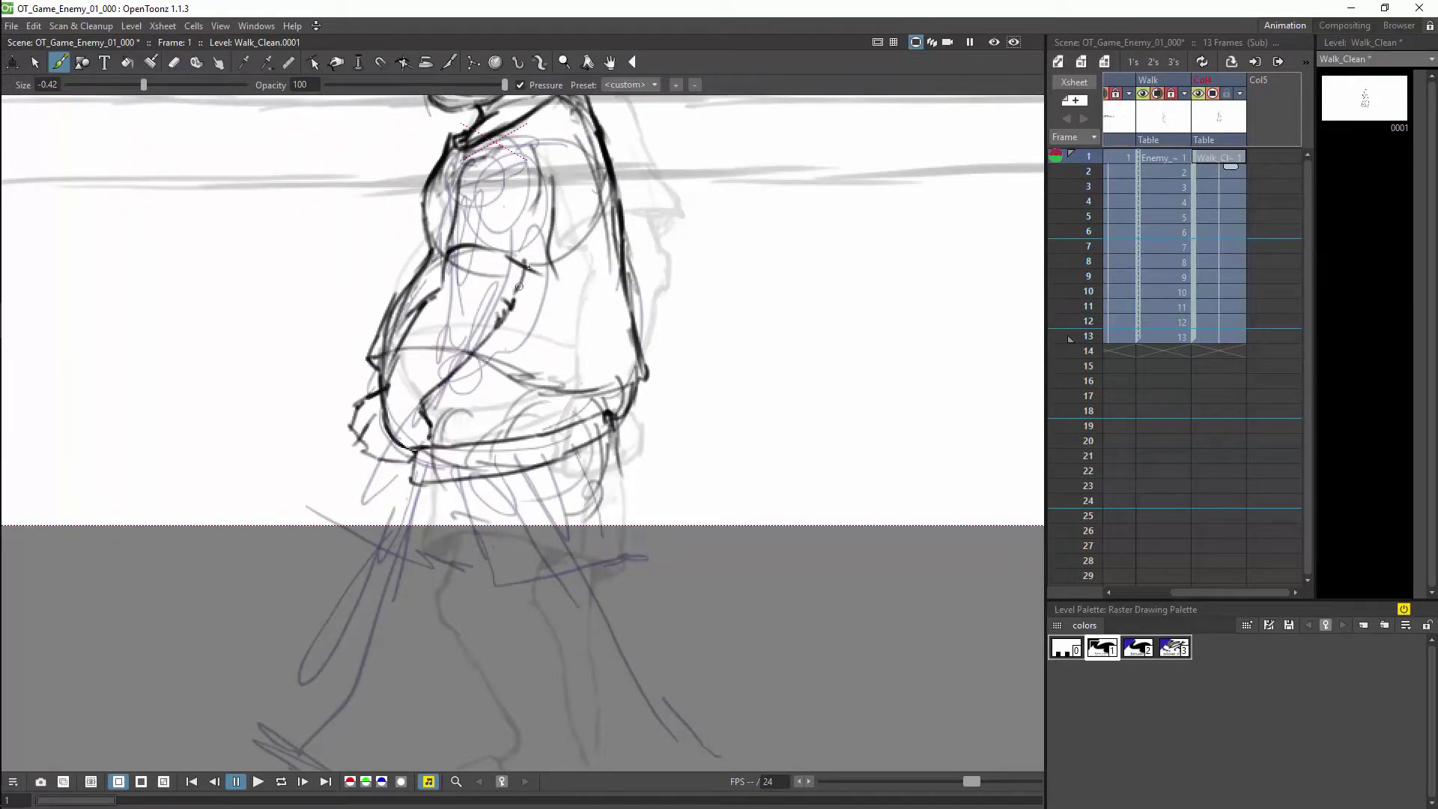
- Erase the torso lines overlapping the forward arm and finish its forearm and fist outline
key(a)
mouse_move(415, 451)
mouse_down()
mouse_move(384, 397)
mouse_move(382, 349)
mouse_up()
drag(412, 289, 376, 311)
key(b)
drag(522, 286, 555, 279)
key(a)
key(b)
mouse_move(354, 436)
mouse_down()
mouse_move(366, 456)
mouse_move(410, 464)
mouse_up()
- Sketch both legs of the shorts below the waistband and the knee of the rear leg
drag(414, 479, 374, 560)
drag(760, 460, 746, 424)
drag(471, 459, 513, 540)
drag(601, 398, 649, 532)
mouse_move(486, 499)
mouse_down()
mouse_move(516, 562)
mouse_move(635, 521)
mouse_up()
drag(563, 527, 567, 581)
drag(481, 448, 518, 519)
drag(552, 583, 625, 668)
drag(740, 703, 779, 526)
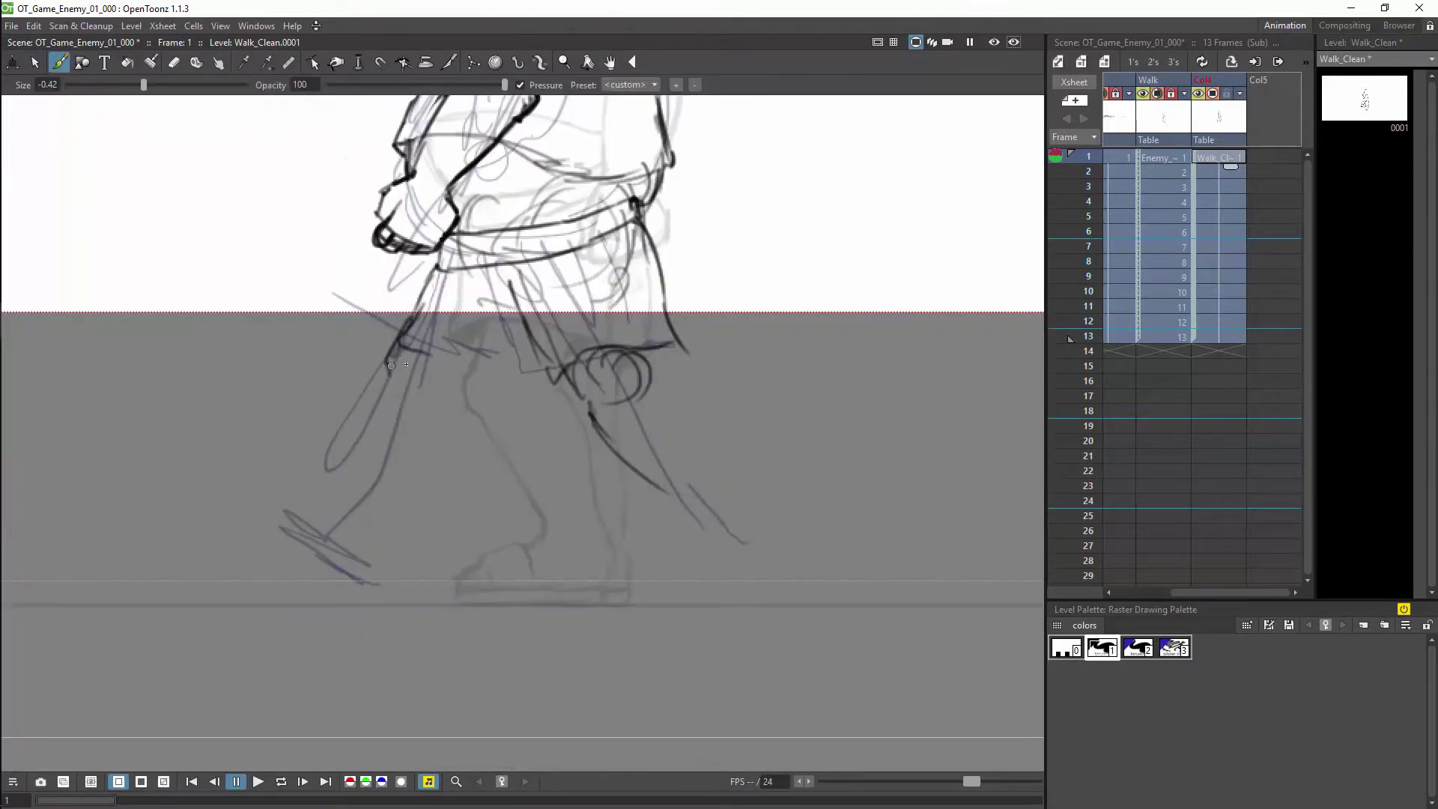
- Sketch the front shorts hem, the front leg's shin and calf, and the sole of its raised foot
drag(389, 367, 468, 424)
drag(412, 371, 352, 535)
drag(483, 409, 442, 485)
drag(458, 431, 403, 603)
drag(281, 535, 366, 606)
- Sketch the rear leg's thigh and calf down to the heel and bent foot
mouse_move(596, 439)
mouse_down()
mouse_move(682, 515)
mouse_move(685, 597)
mouse_up()
drag(766, 499, 733, 594)
drag(568, 372, 664, 479)
drag(646, 377, 768, 494)
drag(649, 473, 710, 541)
drag(595, 424, 700, 497)
drag(642, 351, 642, 370)
drag(629, 371, 738, 473)
- Redraw the front leg's calf down to the heel and the slanted sole of its raised foot
key(a)
mouse_move(599, 442)
mouse_down()
mouse_move(701, 538)
mouse_move(592, 433)
mouse_up()
key(b)
drag(455, 473, 389, 578)
drag(262, 552, 378, 605)
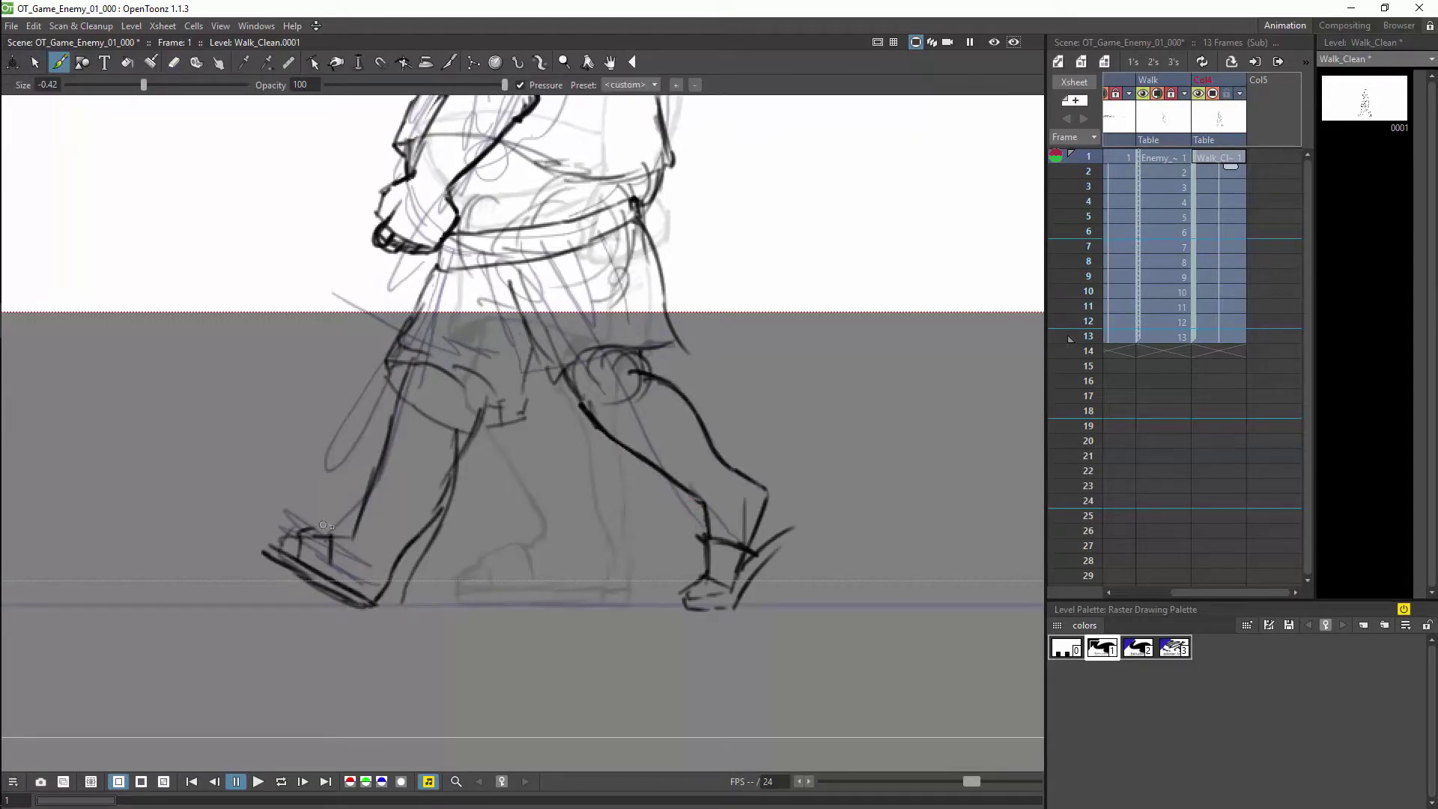
- Add the knee bump to the front leg's shin and erase the overlapping calf lines
drag(387, 427, 391, 432)
key(a)
mouse_move(405, 602)
mouse_down()
mouse_move(462, 435)
mouse_move(453, 450)
mouse_up()
key(b)
- Try out a low hem on the front leg of the shorts and erase the low hem lines
drag(387, 363, 522, 417)
drag(530, 365, 474, 431)
key(a)
drag(529, 363, 479, 427)
drag(450, 376, 397, 352)
- Redraw the front shorts leg with a higher curved hem, centre crease lines and a firmer outer edge
key(b)
drag(523, 348, 485, 401)
drag(529, 294, 569, 374)
drag(510, 281, 547, 366)
drag(411, 335, 518, 385)
drag(409, 346, 440, 270)
- Erase the round knee construction lines under the rear leg's shorts hem
key(a)
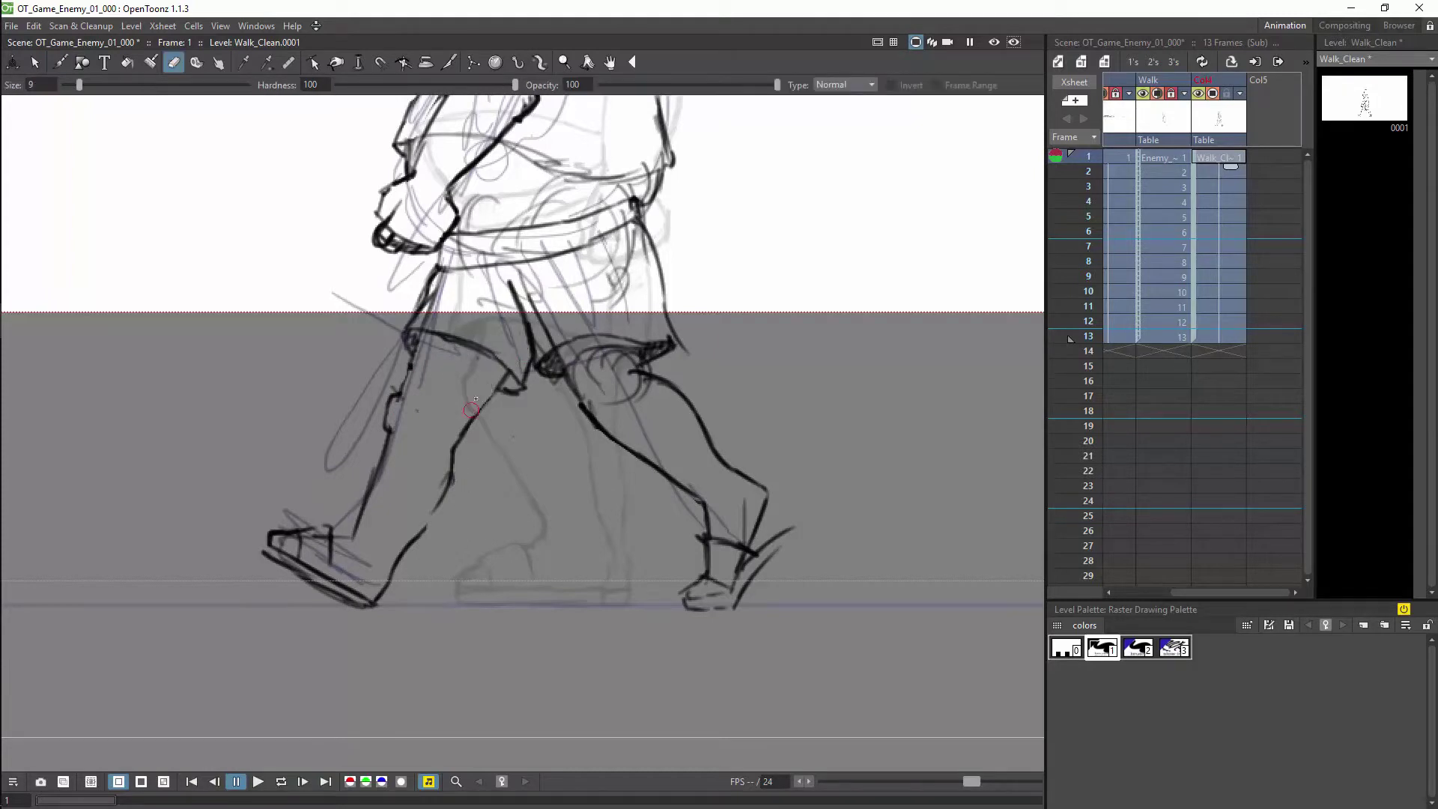
drag(586, 357, 615, 353)
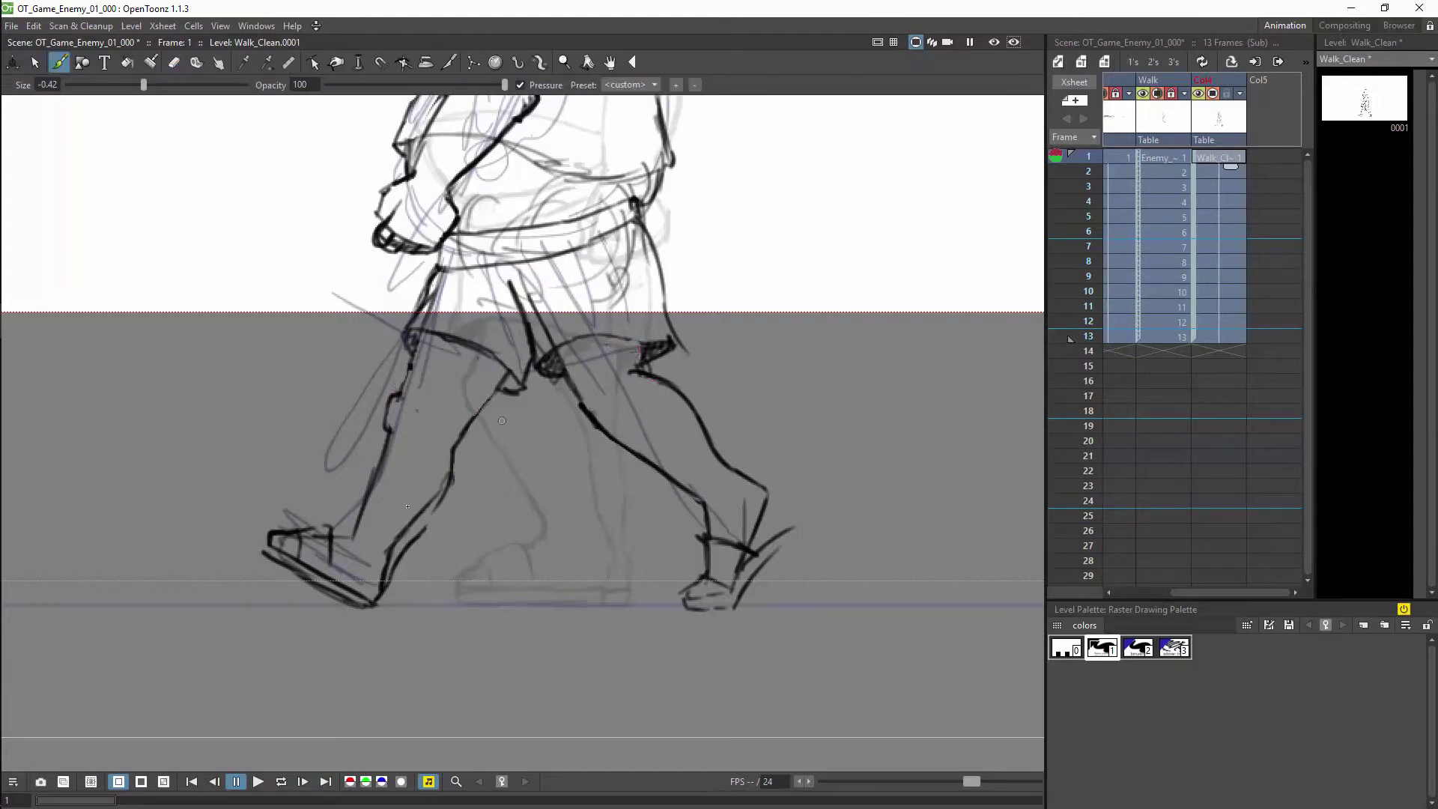
scroll(816, 452, down, 3)
scroll(832, 561, up, 4)
scroll(831, 561, down, 4)
scroll(802, 481, up, 1)
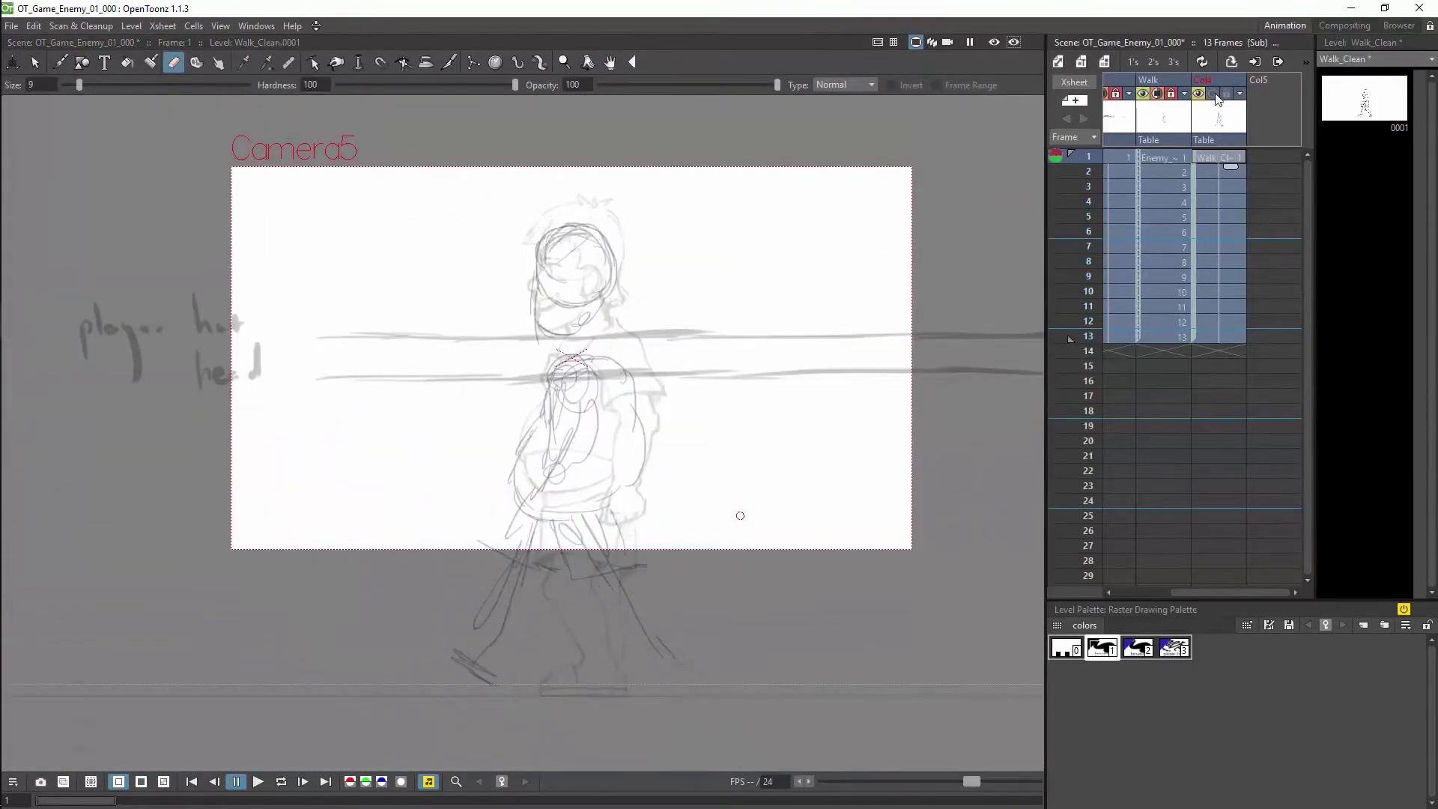
- Select the head with the selection tool and lower it slightly toward the collar
scroll(664, 285, up, 5)
key(space)
scroll(665, 285, down, 5)
key(s)
drag(584, 212, 758, 411)
drag(674, 315, 672, 325)
- Clean up the loose lines along the shirt's back and erase its faint bottom hem
scroll(581, 322, up, 3)
key(b)
key(e)
key(b)
key(e)
drag(677, 303, 713, 450)
drag(683, 274, 736, 495)
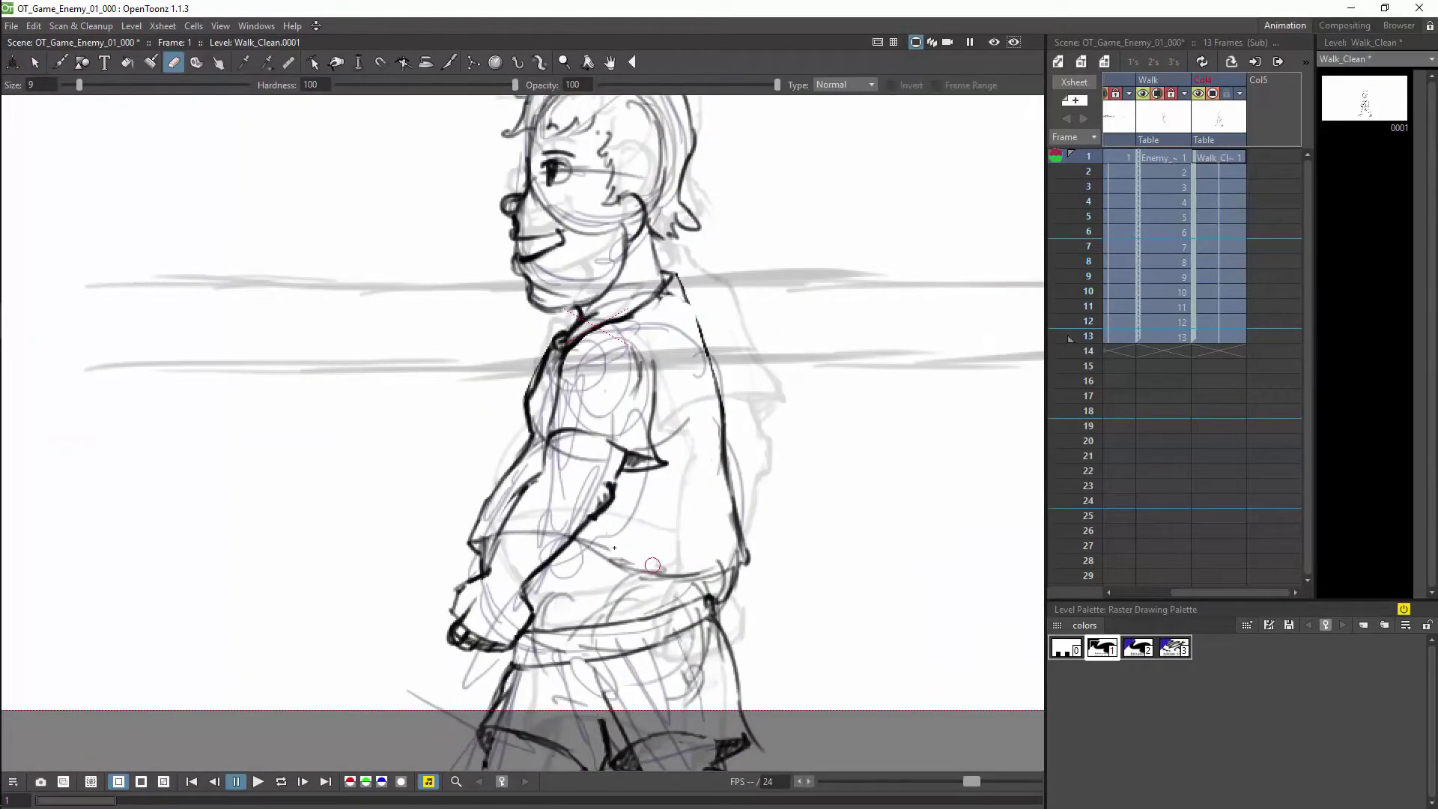
drag(733, 568, 601, 551)
- Redraw the back line down from the collar and the shirt's curved bottom hem, trimming the excess strokes
key(b)
drag(676, 275, 724, 412)
mouse_move(574, 540)
mouse_down()
mouse_move(739, 571)
mouse_move(724, 576)
mouse_move(773, 490)
mouse_up()
key(e)
key(b)
key(e)
drag(649, 517, 702, 483)
- Raise the head slightly using a freehand selection and erase the stray mark beside the figure
key(minus)
key(minus)
key(plus)
key(space)
drag(843, 562, 821, 701)
key(plus)
key(minus)
key(s)
drag(728, 399, 732, 385)
drag(668, 440, 667, 426)
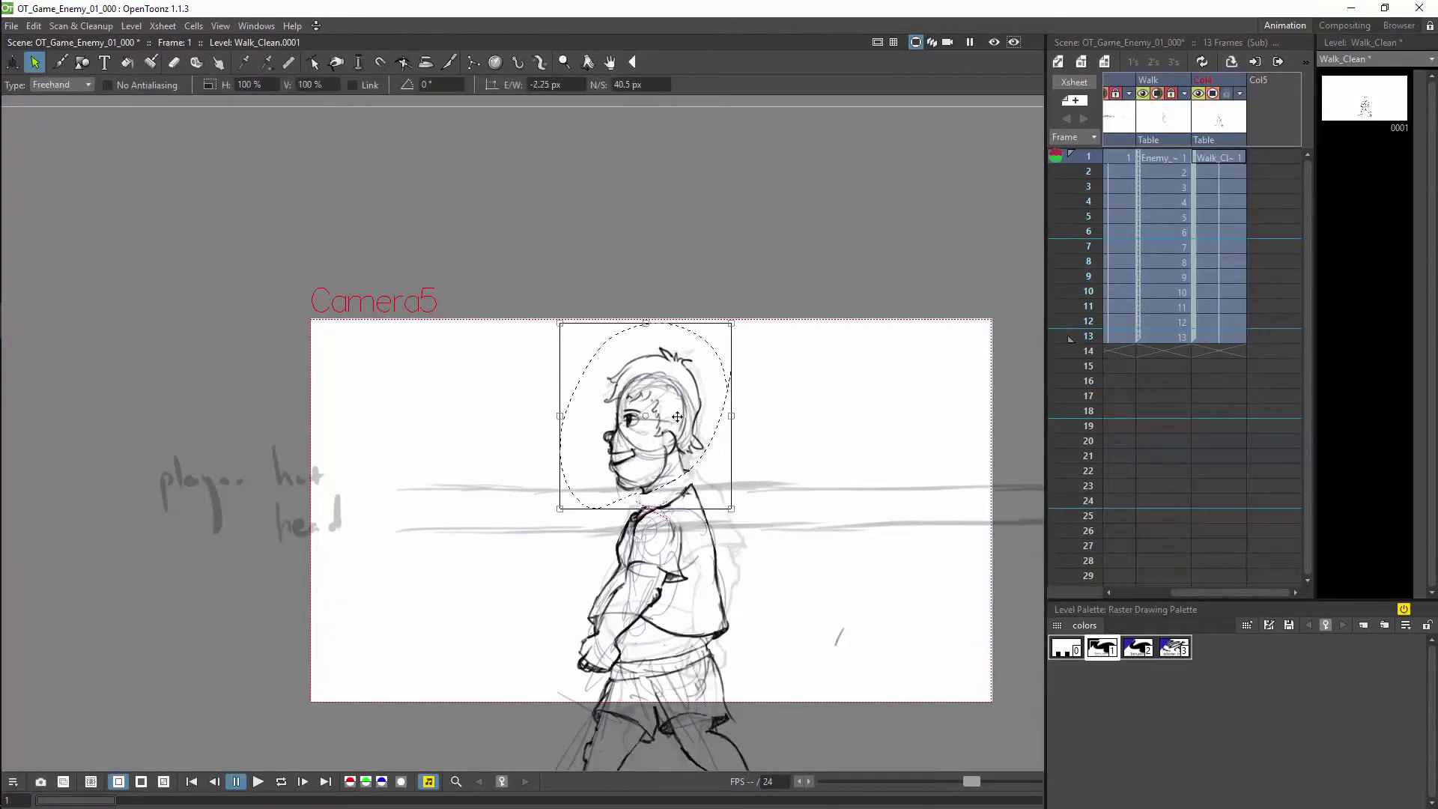
key(space)
drag(896, 566, 815, 414)
key(e)
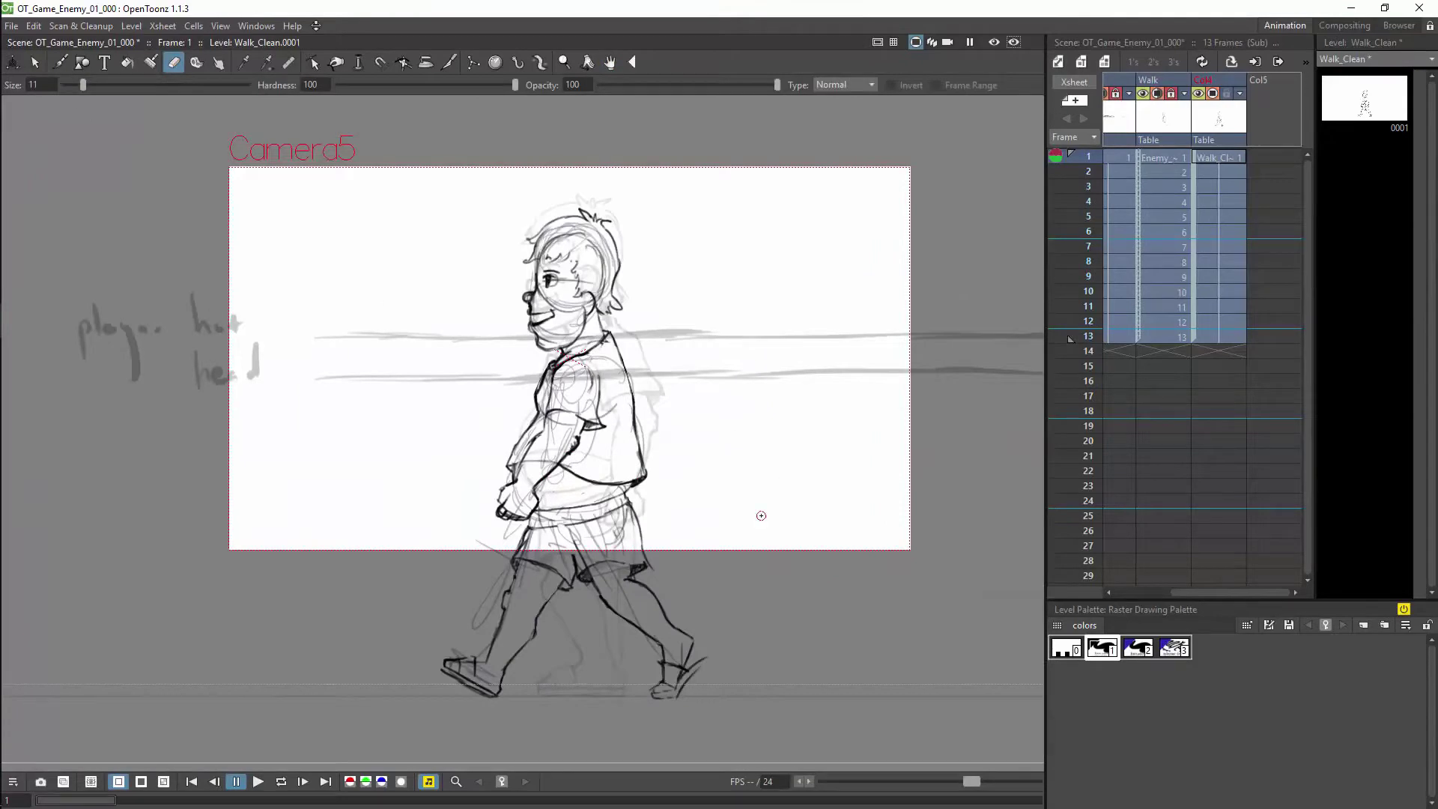
- Start a new drawing at frame 7 of the clean walk level and sketch the shoulder and belly lines
click(1217, 247)
key(b)
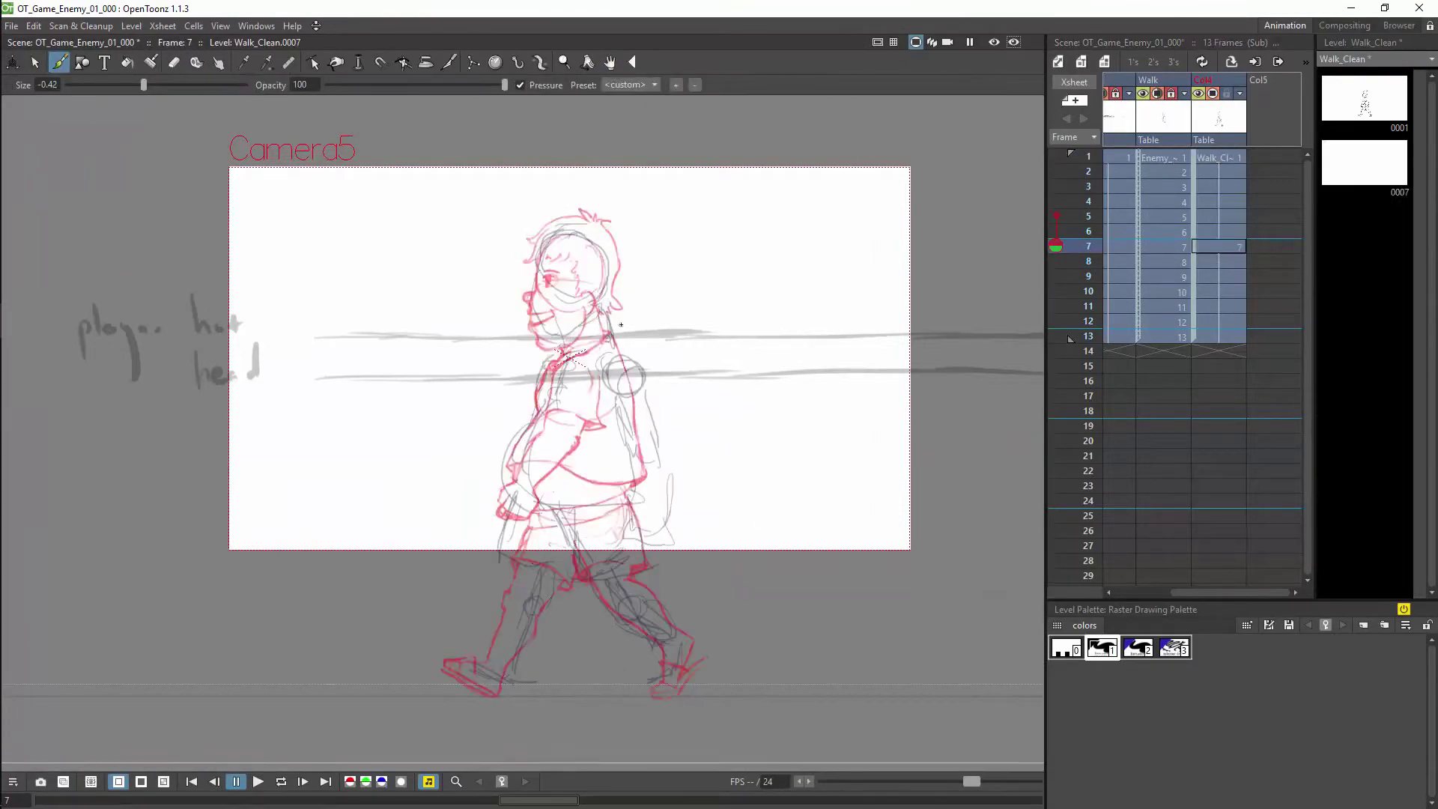
key(plus)
drag(618, 330, 376, 361)
drag(437, 291, 522, 360)
drag(440, 356, 463, 416)
drag(282, 484, 300, 623)
- Sketch the shorts' side, crease and hem on frame 7, plus the rear leg's thigh and shin
drag(518, 565, 567, 287)
drag(349, 346, 330, 430)
drag(481, 355, 445, 457)
drag(306, 467, 562, 429)
mouse_move(463, 455)
mouse_down()
mouse_move(496, 540)
mouse_move(584, 595)
mouse_up()
drag(589, 603, 597, 682)
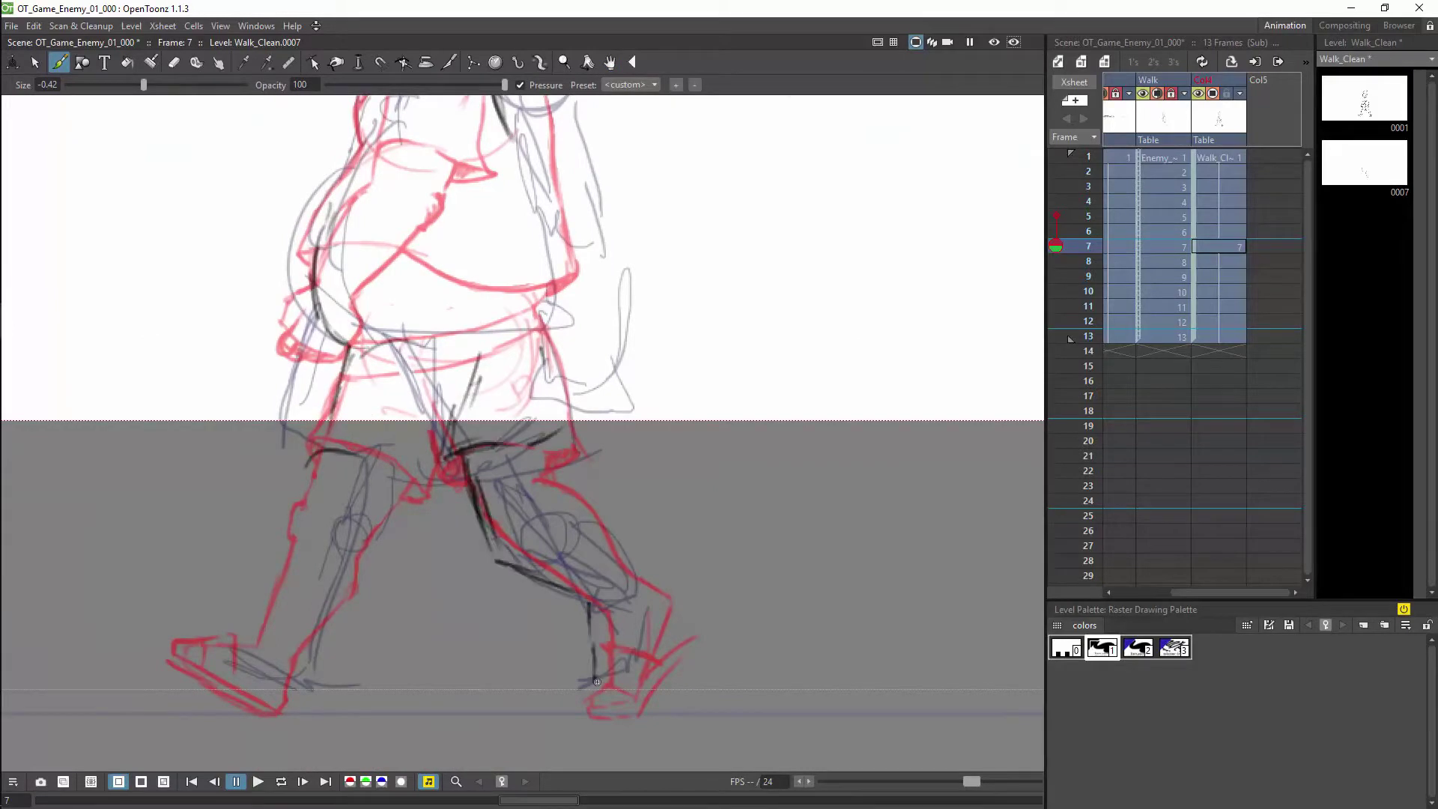
- Return to the clean walk drawing at frame 1
key(minus)
drag(599, 487, 695, 505)
click(1219, 157)
drag(734, 307, 735, 350)
key(s)
mouse_move(648, 133)
mouse_down()
mouse_move(729, 536)
mouse_move(728, 382)
mouse_up()
drag(614, 373, 614, 384)
key(ctrl+z)
- Erase the overlapping and stray lines around both lower legs on frame 1
key(plus)
drag(555, 720, 502, 537)
drag(409, 567, 457, 622)
drag(375, 611, 375, 591)
click(554, 599)
drag(700, 526, 749, 487)
drag(793, 597, 768, 571)
- Refine the rear leg's calf and thigh outlines on frame 1 and save the scene
key(b)
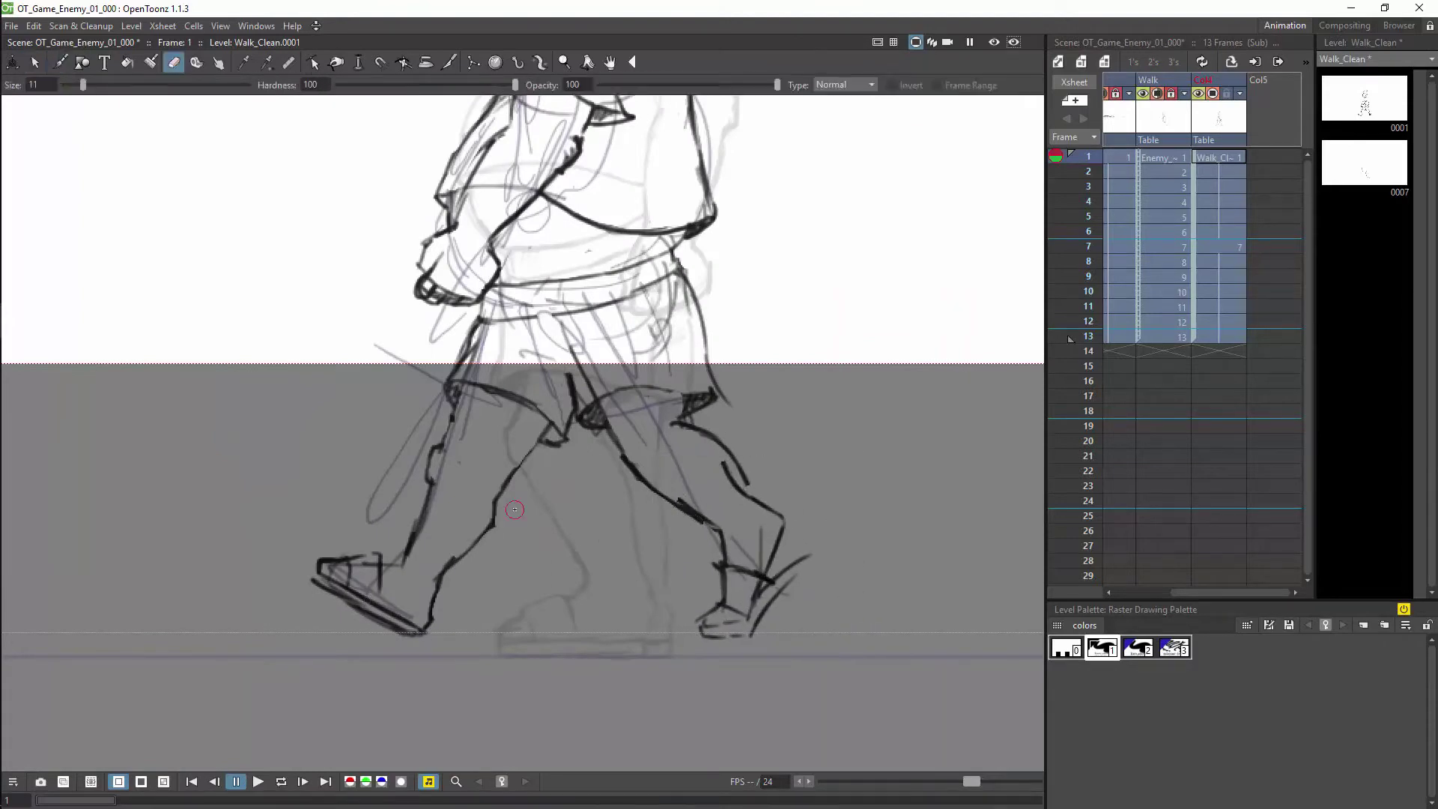
key(a)
drag(748, 483, 738, 468)
key(b)
drag(611, 433, 646, 473)
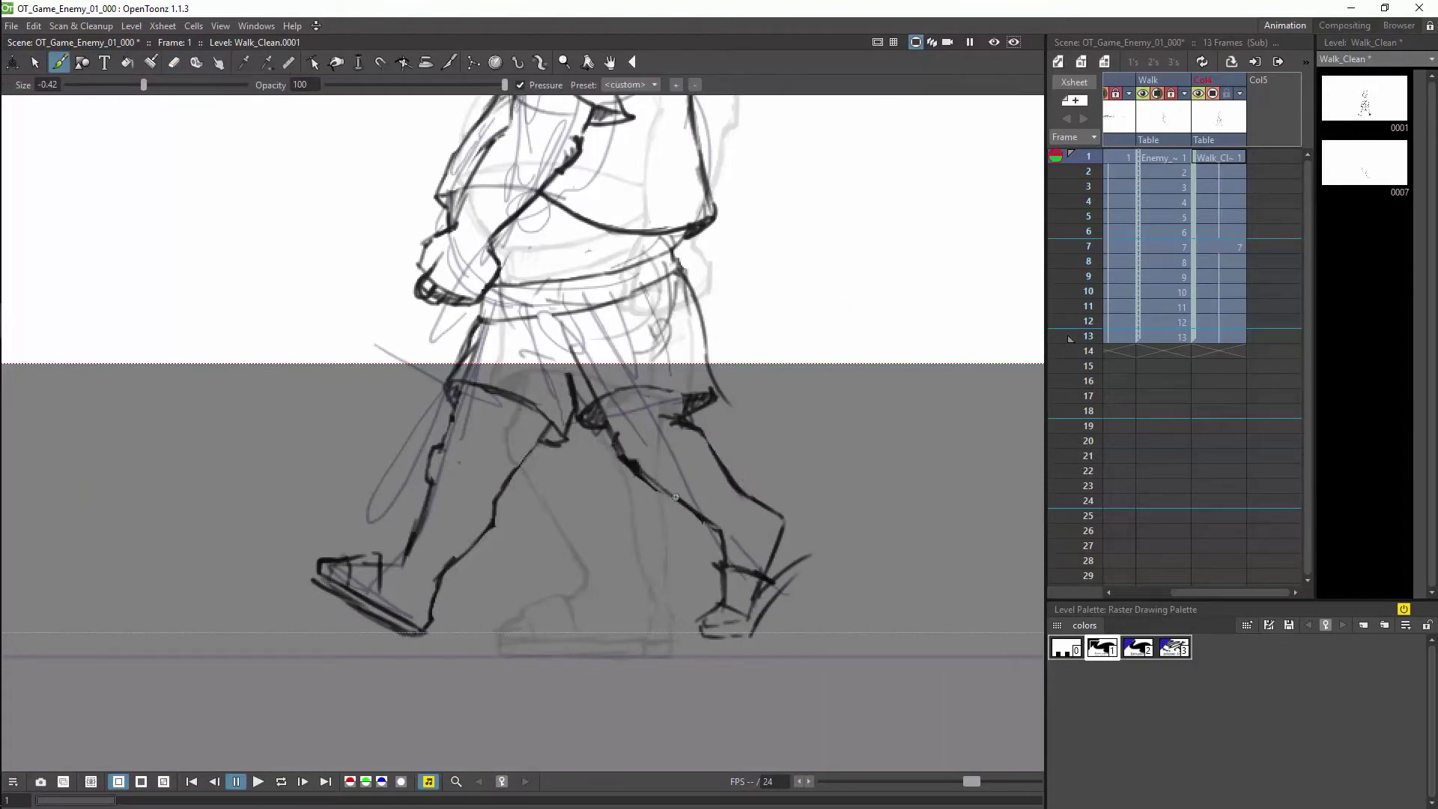
key(ctrl+s)
- Draw the lower edge of the waistband and a shorts crease on the frame 7 drawing
key(minus)
click(1229, 245)
key(plus)
drag(726, 437, 567, 441)
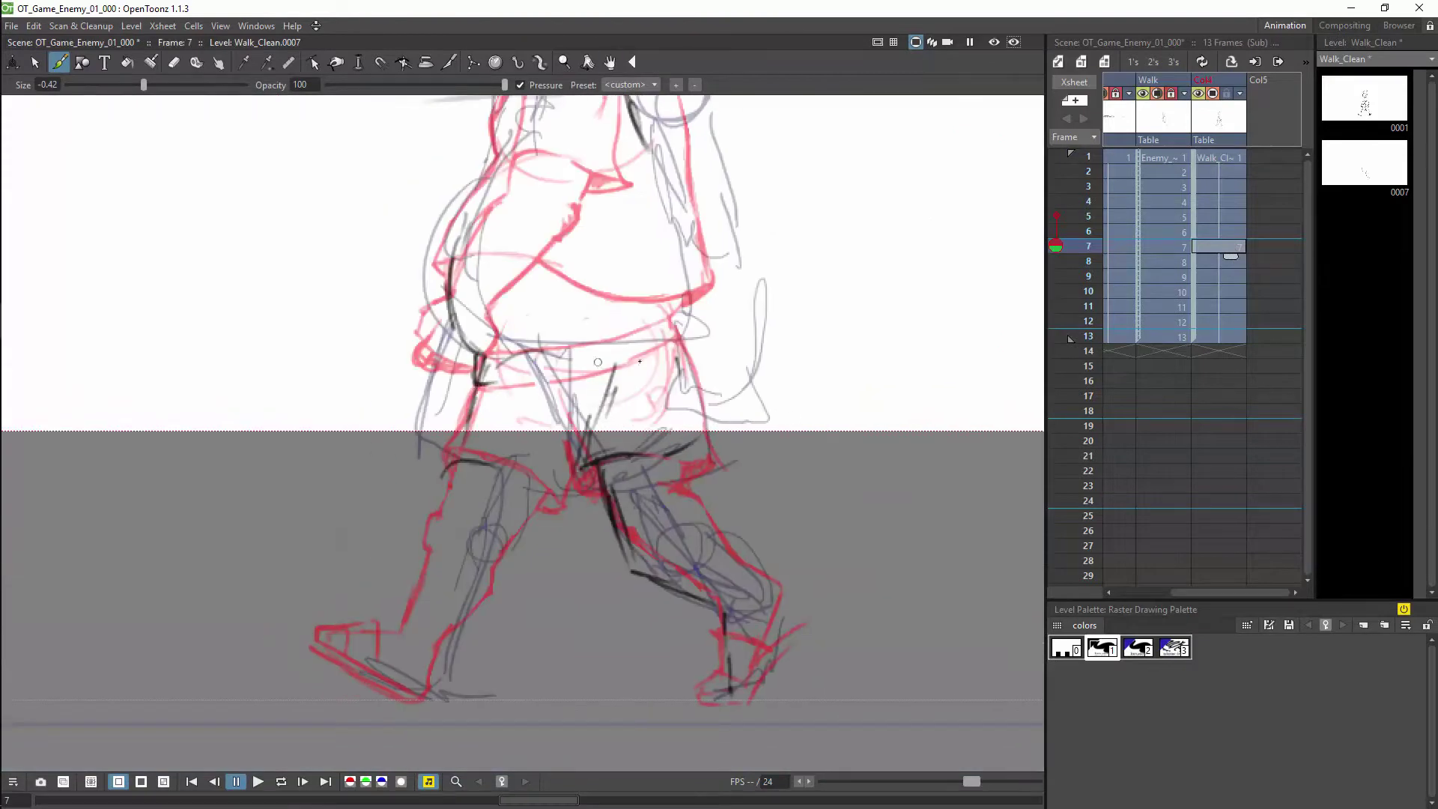
drag(479, 352, 630, 368)
drag(617, 367, 629, 400)
- Draw the shirt's curved bottom hem across the belly on frame 7 and erase the overlapping strokes
drag(453, 299, 534, 295)
drag(483, 294, 633, 372)
drag(586, 362, 720, 331)
drag(483, 290, 720, 333)
key(a)
mouse_move(513, 315)
mouse_down()
mouse_move(712, 355)
mouse_move(652, 356)
mouse_up()
drag(479, 282, 550, 311)
key(b)
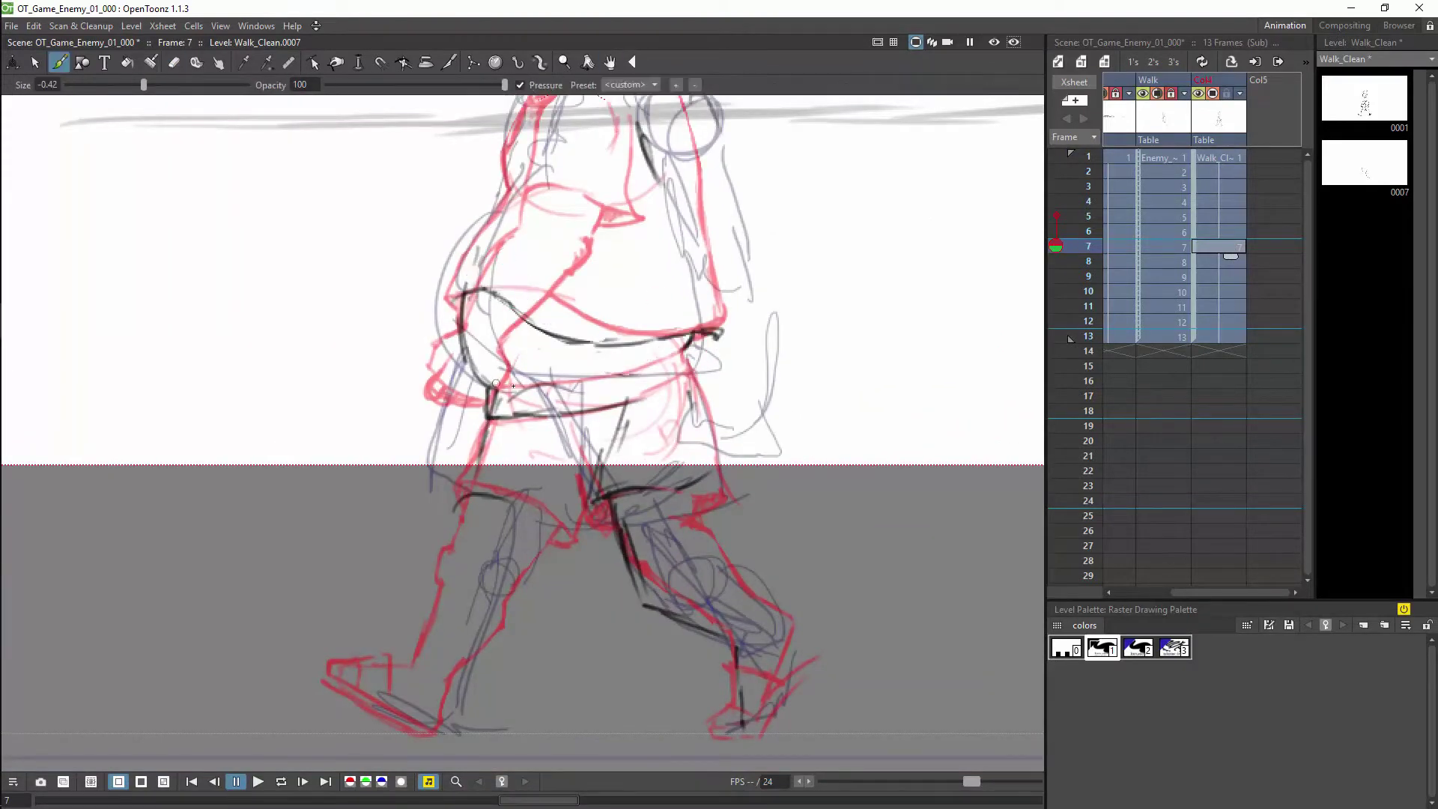
- Sketch the upper outline of the backward-swinging arm on frame 7 and save the scene
drag(636, 248, 602, 353)
drag(660, 199, 712, 352)
key(ctrl+s)
- Sketch the forearm and fist of the backward-swinging arm on frame 7
mouse_move(646, 350)
mouse_down()
mouse_move(711, 352)
mouse_move(643, 390)
mouse_up()
drag(642, 366, 686, 499)
drag(710, 359, 724, 455)
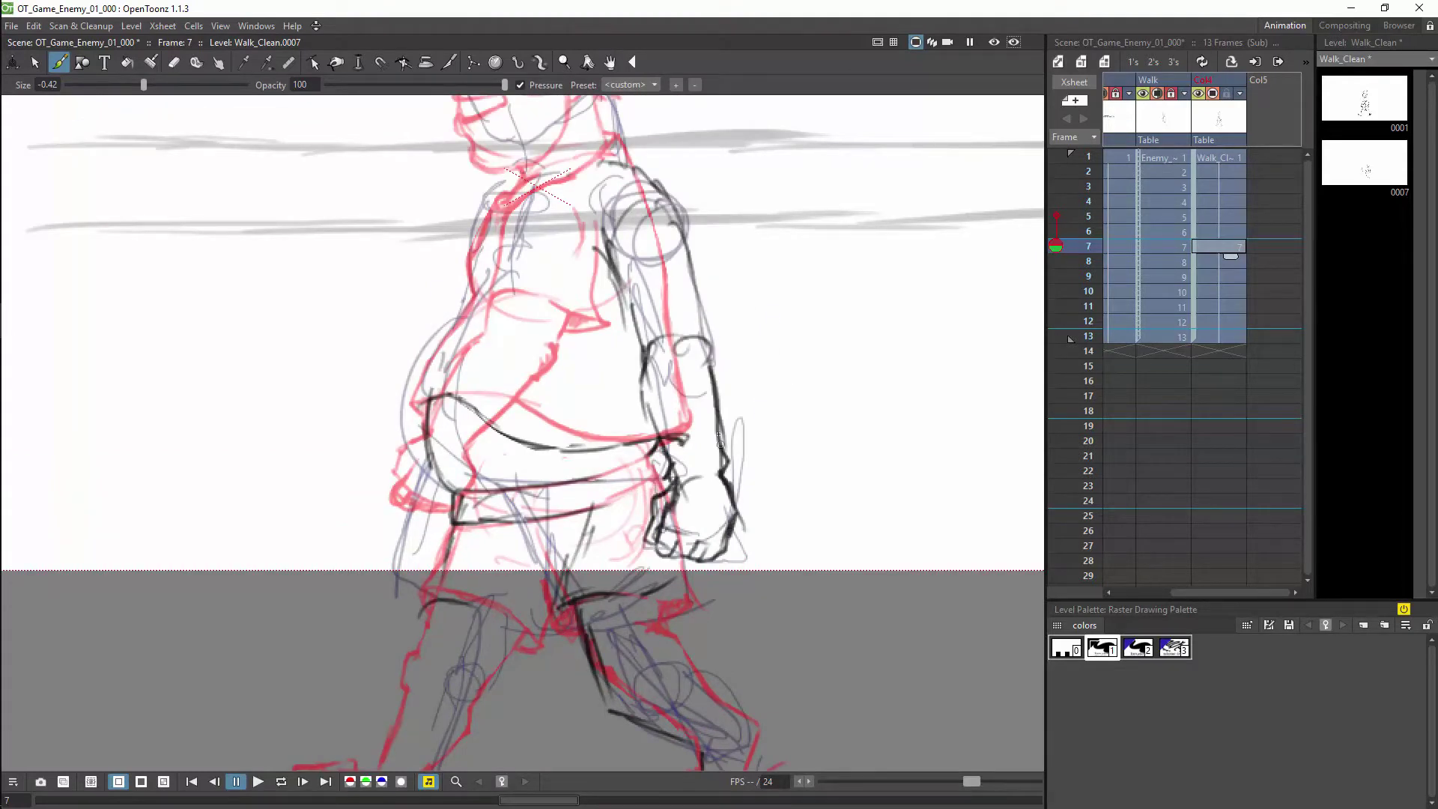
drag(711, 374, 722, 442)
- Draw the sleeve's hem and both edges over the backward-swinging arm and erase the rough inner line
key(a)
key(b)
drag(633, 306, 695, 296)
drag(670, 197, 702, 302)
mouse_move(595, 328)
mouse_down()
mouse_move(642, 333)
mouse_move(587, 229)
mouse_up()
key(a)
mouse_move(605, 239)
mouse_down()
mouse_move(620, 288)
mouse_move(605, 326)
mouse_move(633, 307)
mouse_up()
key(b)
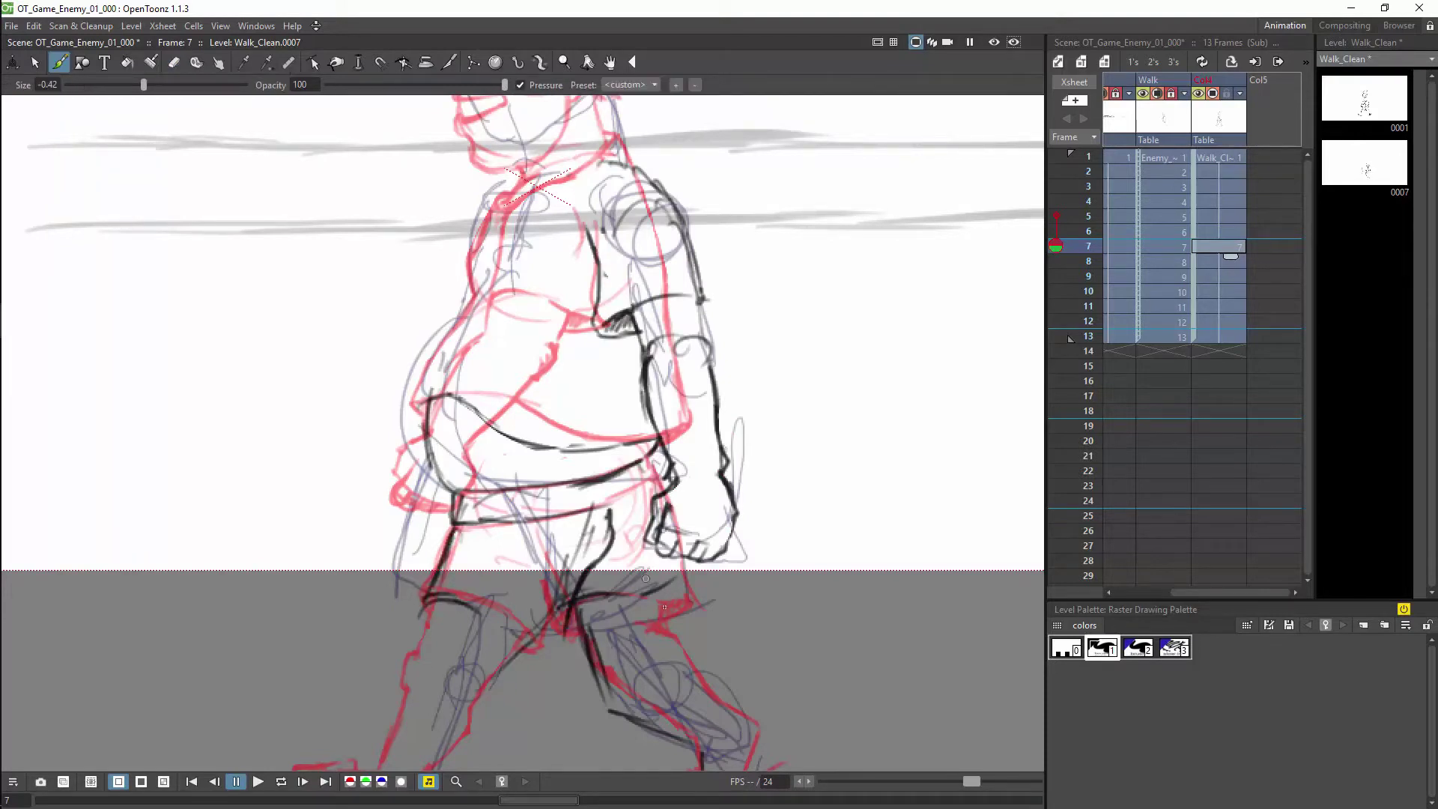
drag(599, 584, 599, 391)
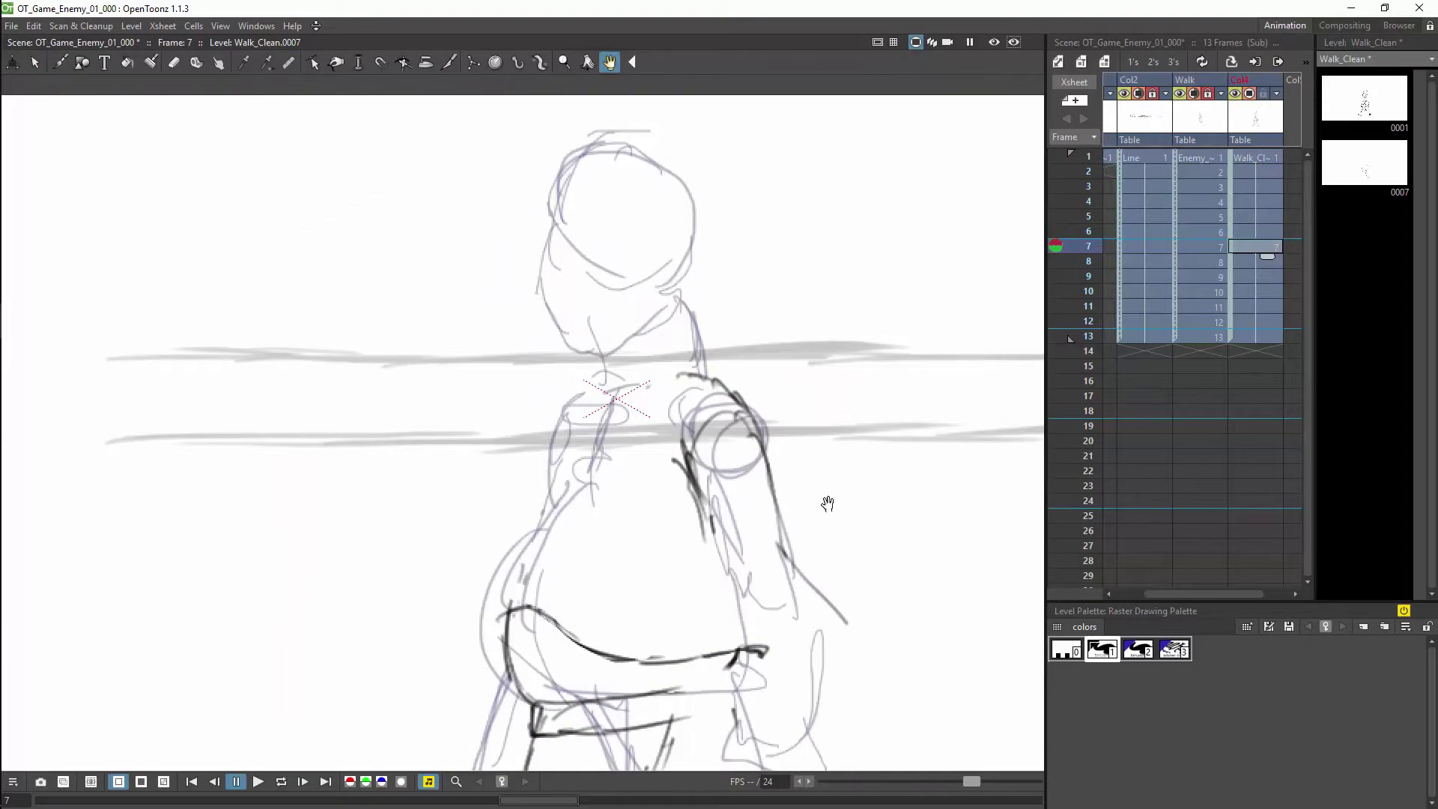
- Erase the overlong upper-arm stroke on frame 7 and draw the sleeve's outer edge down to its hem
key(a)
drag(783, 551, 845, 621)
mouse_move(813, 584)
mouse_down()
mouse_move(875, 530)
mouse_move(847, 456)
mouse_up()
key(b)
drag(800, 313, 847, 412)
- Draw both sides of the forearm down to the fist and erase the stray mark beside it
drag(779, 460, 775, 560)
drag(833, 453, 830, 577)
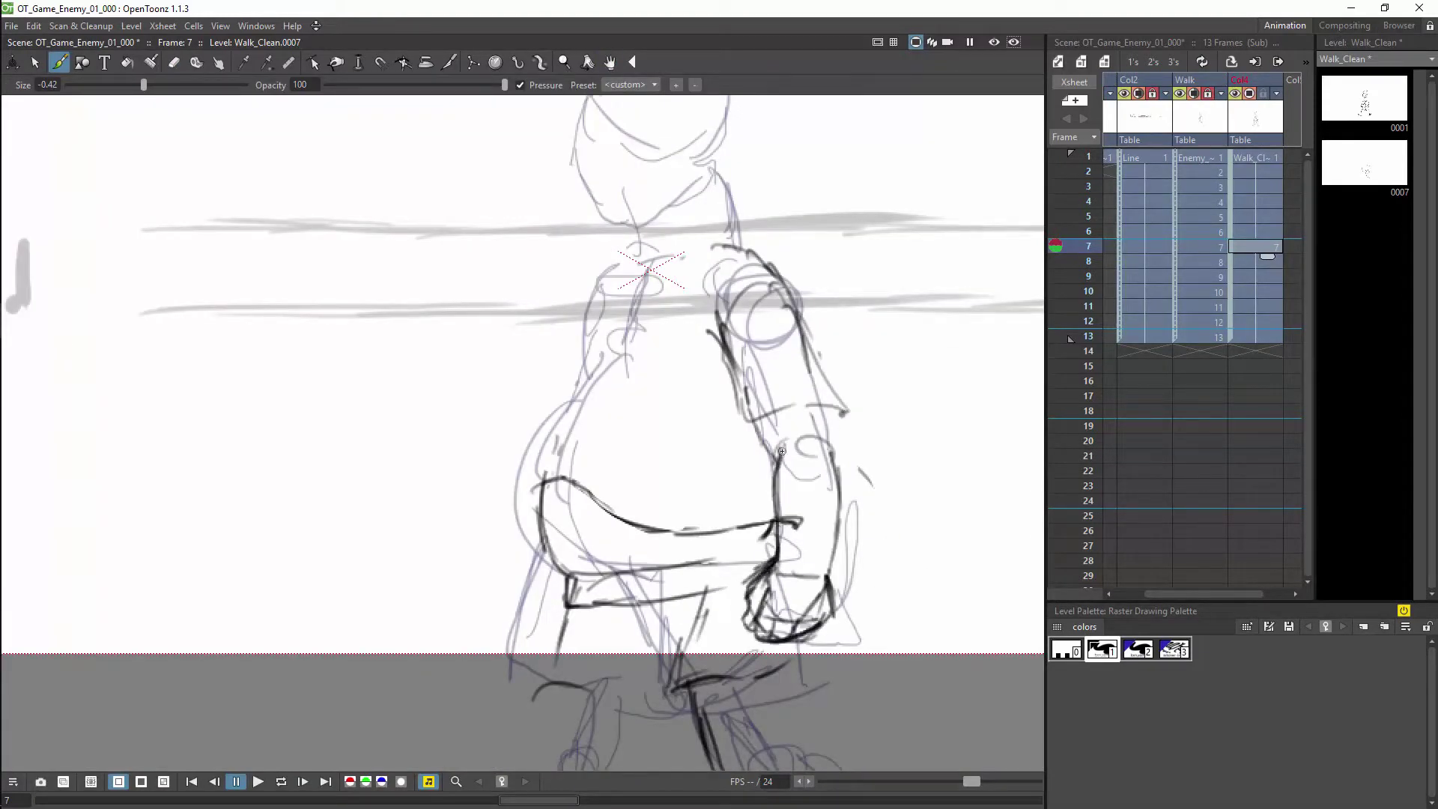
drag(837, 427, 834, 454)
drag(834, 455, 829, 578)
key(a)
drag(864, 478, 872, 487)
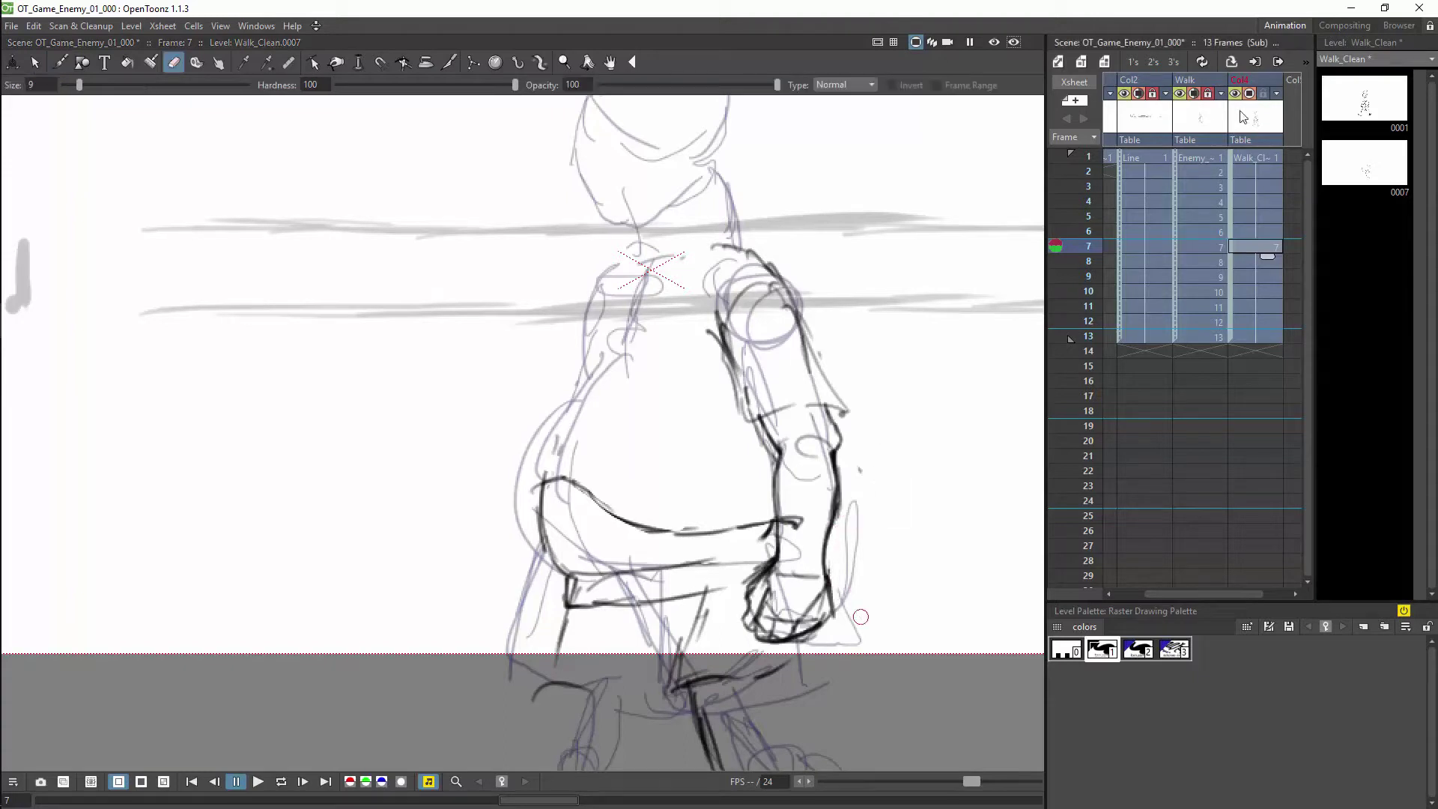
- Turn on the onion skin of the earlier pose and draw frame 7's chest edge, front leg and front foot
click(1056, 216)
key(b)
mouse_move(722, 244)
mouse_down()
mouse_move(596, 341)
mouse_move(524, 486)
mouse_up()
drag(524, 486, 539, 503)
mouse_move(558, 667)
mouse_down()
mouse_move(600, 363)
mouse_move(586, 458)
mouse_up()
mouse_move(588, 442)
mouse_down()
mouse_move(567, 557)
mouse_move(486, 558)
mouse_up()
drag(484, 562, 540, 611)
- Draw the bent rear leg on frame 7 with its knee, calf and lifted foot
mouse_move(818, 361)
mouse_down()
mouse_move(813, 449)
mouse_move(827, 463)
mouse_up()
drag(794, 450, 908, 504)
drag(887, 618, 926, 574)
drag(945, 548, 876, 605)
drag(855, 554, 914, 574)
mouse_move(855, 554)
mouse_down()
mouse_move(852, 592)
mouse_move(887, 599)
mouse_up()
key(a)
key(b)
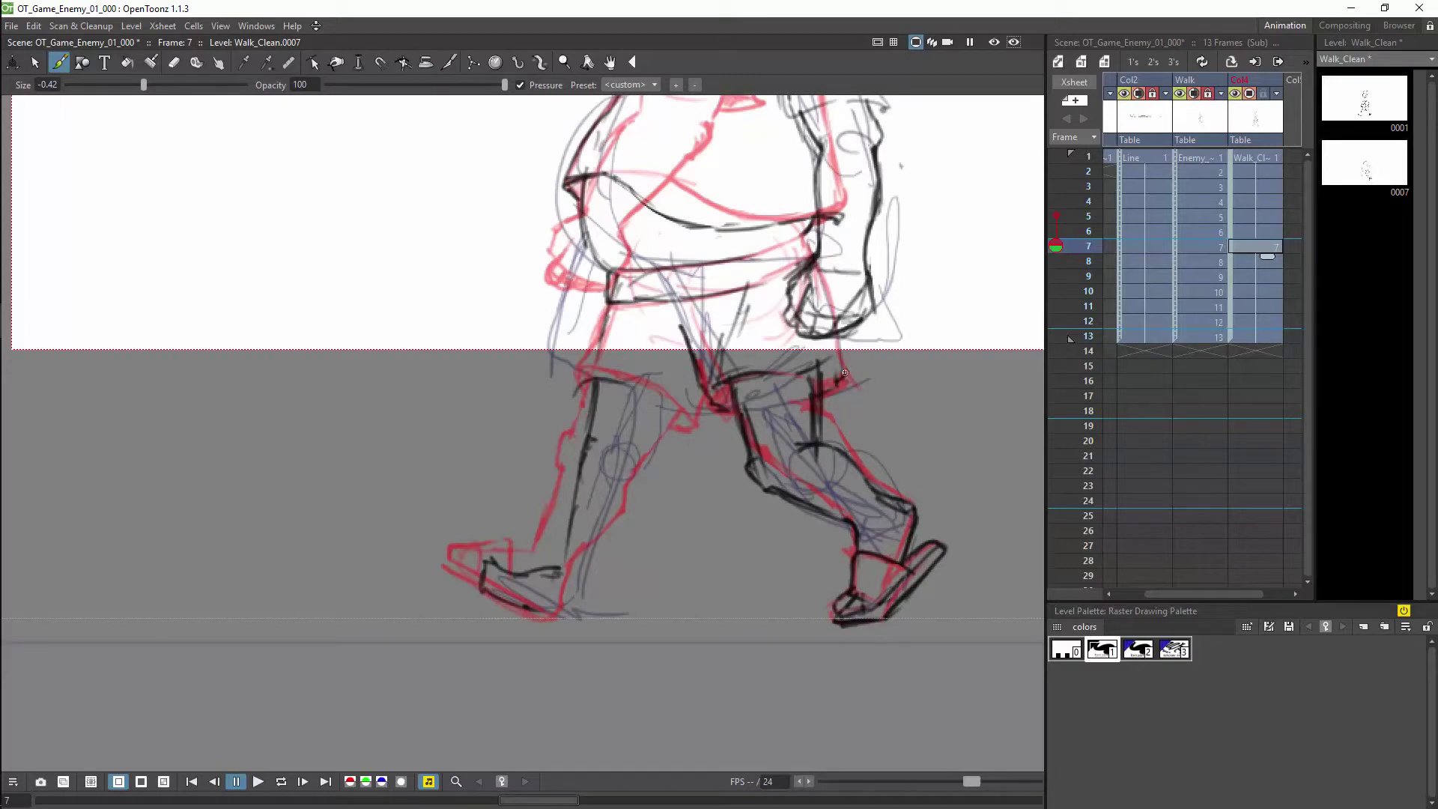
- Draw the shorts' hems and the front leg's back edge, and clean up its foot and knee lines
key(a)
key(b)
drag(713, 404, 604, 574)
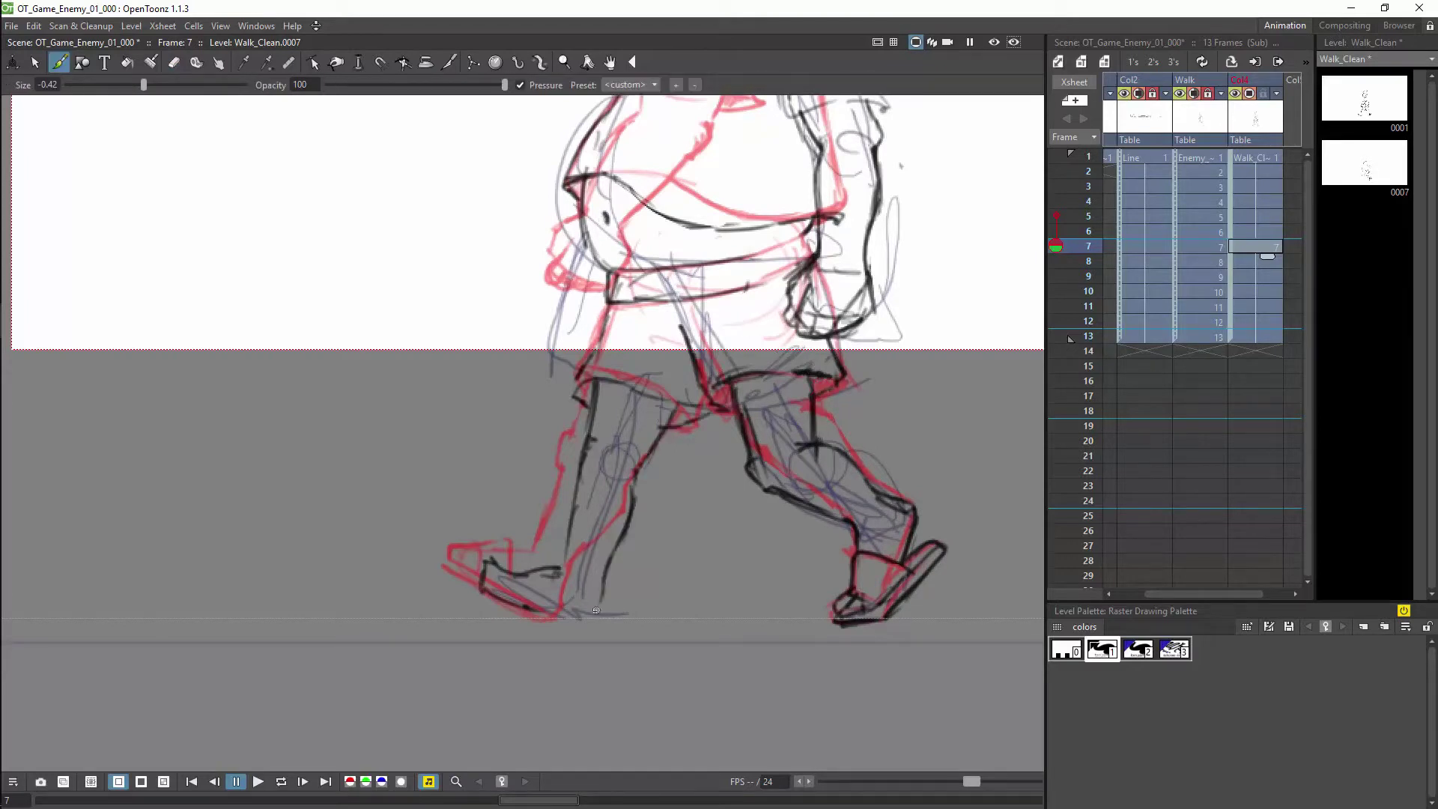
key(a)
drag(490, 560, 560, 573)
drag(597, 436, 592, 444)
key(b)
mouse_move(588, 433)
mouse_down()
mouse_move(577, 477)
mouse_move(592, 440)
mouse_up()
- Erase the rough lines around the sleeve hem and along the backward-swinging arm
key(a)
drag(824, 270, 860, 273)
drag(866, 286, 851, 309)
mouse_move(828, 217)
mouse_down()
mouse_move(842, 222)
mouse_move(809, 450)
mouse_up()
- Redraw the sleeve's shoulder, edges and hem on frame 7 and erase the overlapping strokes at its inner edge
key(b)
drag(725, 255, 758, 327)
drag(849, 309, 859, 302)
drag(835, 310, 853, 349)
drag(799, 194, 858, 302)
drag(741, 268, 728, 338)
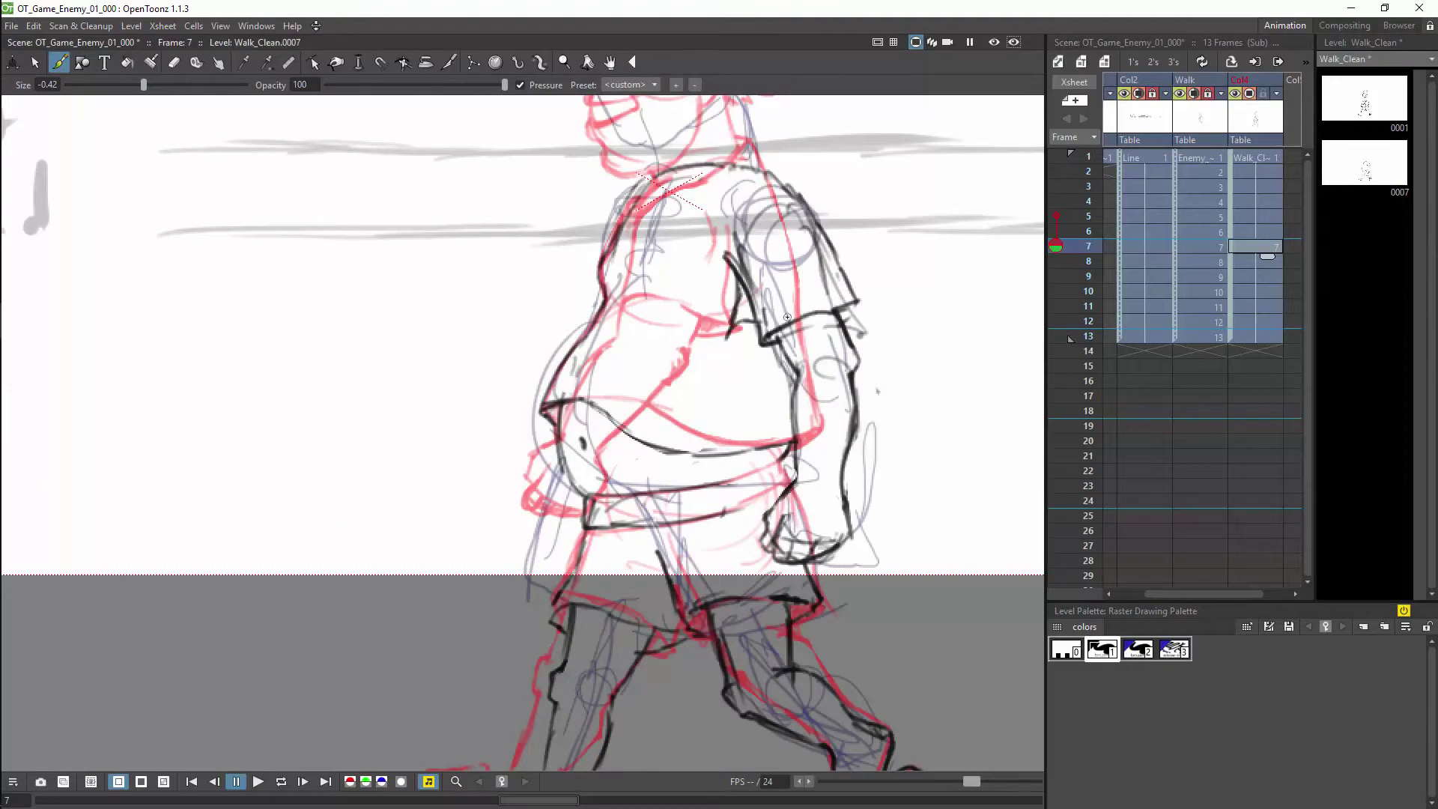
key(a)
drag(743, 270, 760, 311)
drag(756, 337, 770, 346)
- Draw the collar, neck, face, ear and spiky hair on frame 7, following the onion-skinned head
key(space)
drag(876, 382, 857, 616)
key(b)
drag(638, 422, 738, 405)
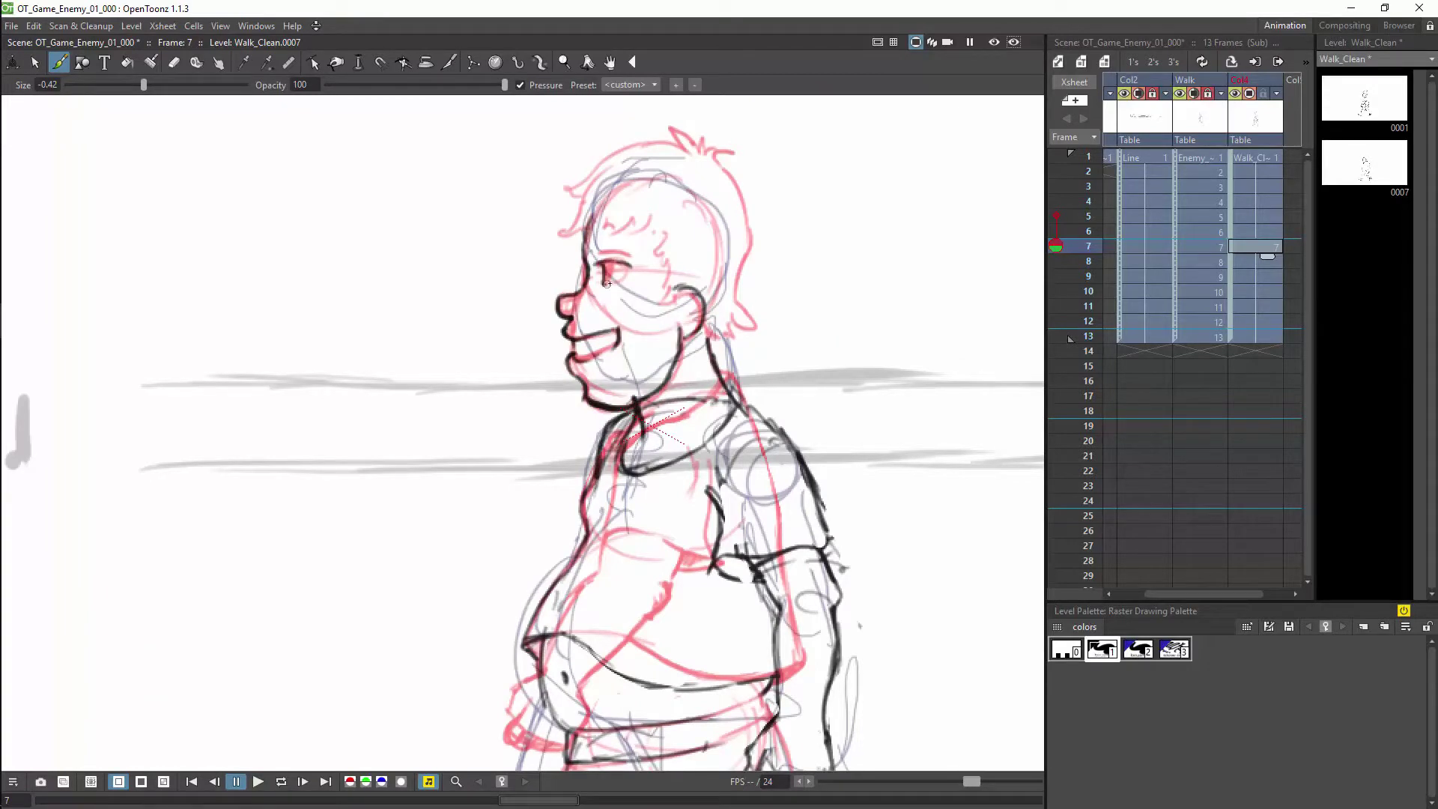
mouse_move(574, 231)
mouse_down()
mouse_move(704, 142)
mouse_move(717, 342)
mouse_up()
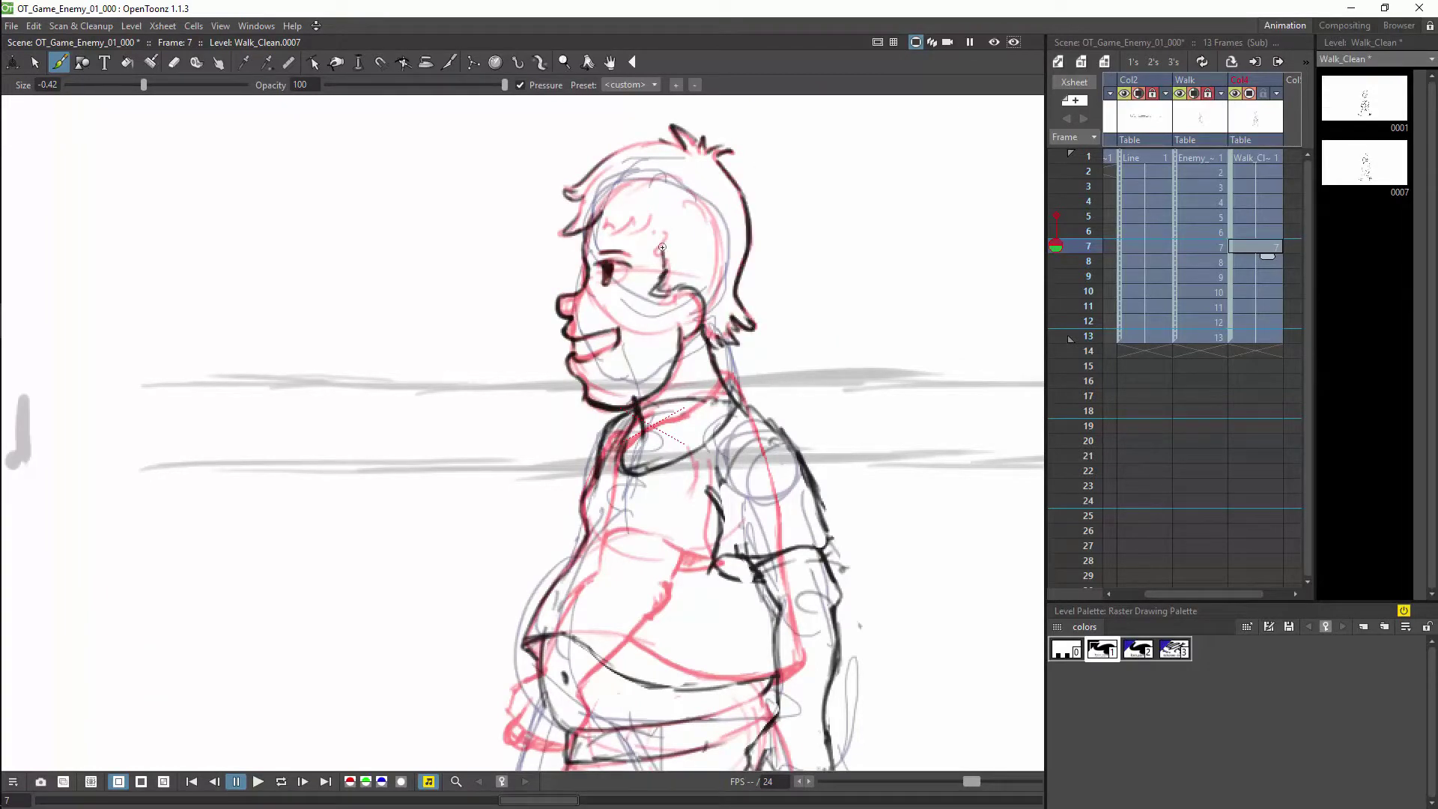
- Save the scene and set the clean level's cell at frame 13 to drawing 1
key(ctrl+s)
double_click(1263, 341)
text(1)
key(Return)
- On frame 4 of the clean level, sketch the head circle and the facial profile with nose, mouth and jaw
key(Up)
key(Up)
key(Up)
key(Up)
key(Up)
key(Up)
key(Up)
key(Up)
key(Up)
click(51, 64)
drag(622, 209, 627, 306)
mouse_move(689, 216)
mouse_down()
mouse_move(641, 203)
mouse_move(597, 267)
mouse_move(679, 321)
mouse_up()
mouse_move(617, 309)
mouse_down()
mouse_move(655, 333)
mouse_move(576, 339)
mouse_up()
mouse_move(607, 305)
mouse_down()
mouse_move(607, 416)
mouse_move(630, 419)
mouse_up()
drag(689, 322, 662, 403)
drag(576, 304, 591, 280)
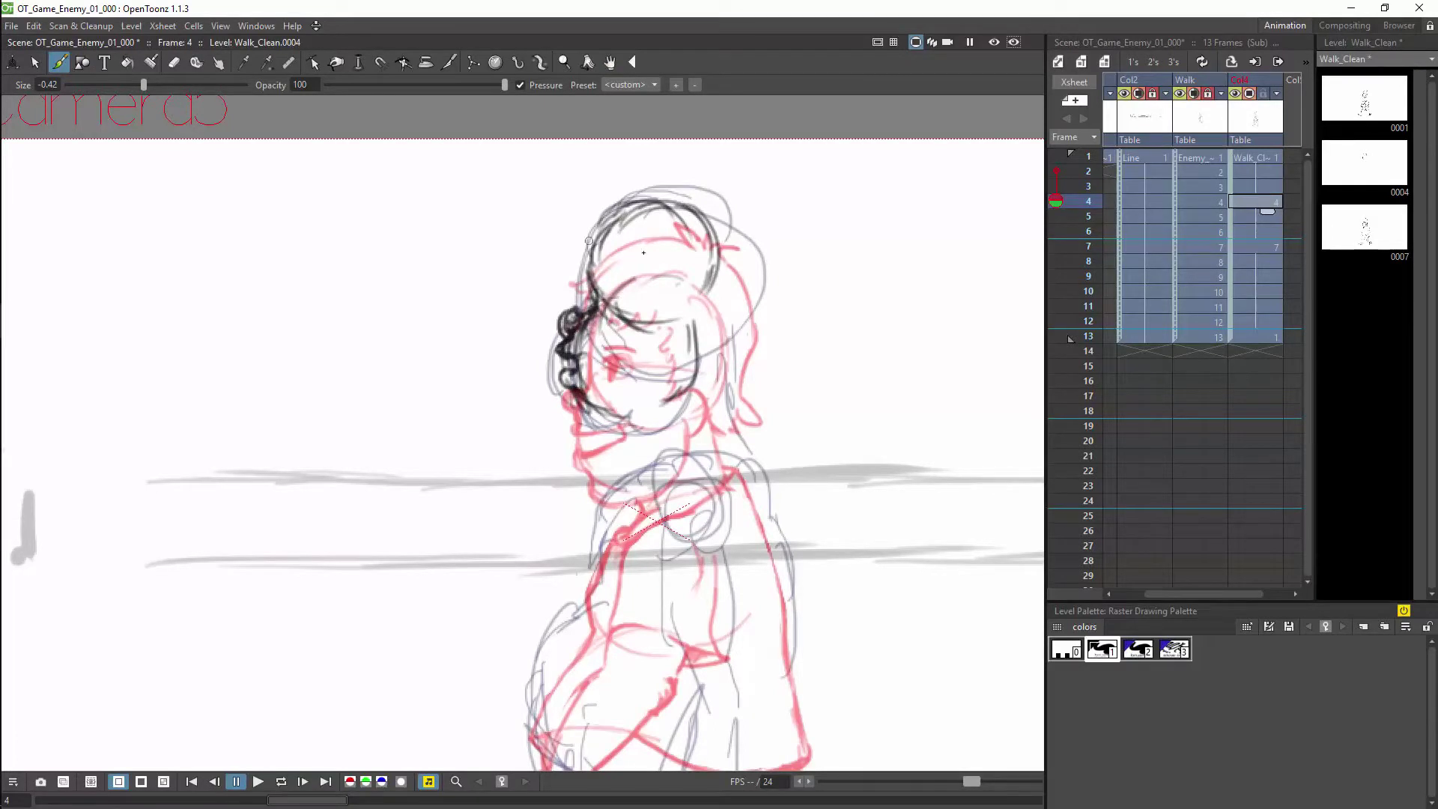
- Draw the hair, eye, ear and front of the neck on frame 4's head, undoing a faulty stroke
drag(603, 191, 563, 225)
drag(677, 306, 687, 329)
drag(607, 428, 640, 427)
drag(678, 278, 685, 333)
mouse_move(681, 176)
mouse_down()
mouse_move(723, 210)
mouse_move(750, 341)
mouse_up()
key(ctrl+z)
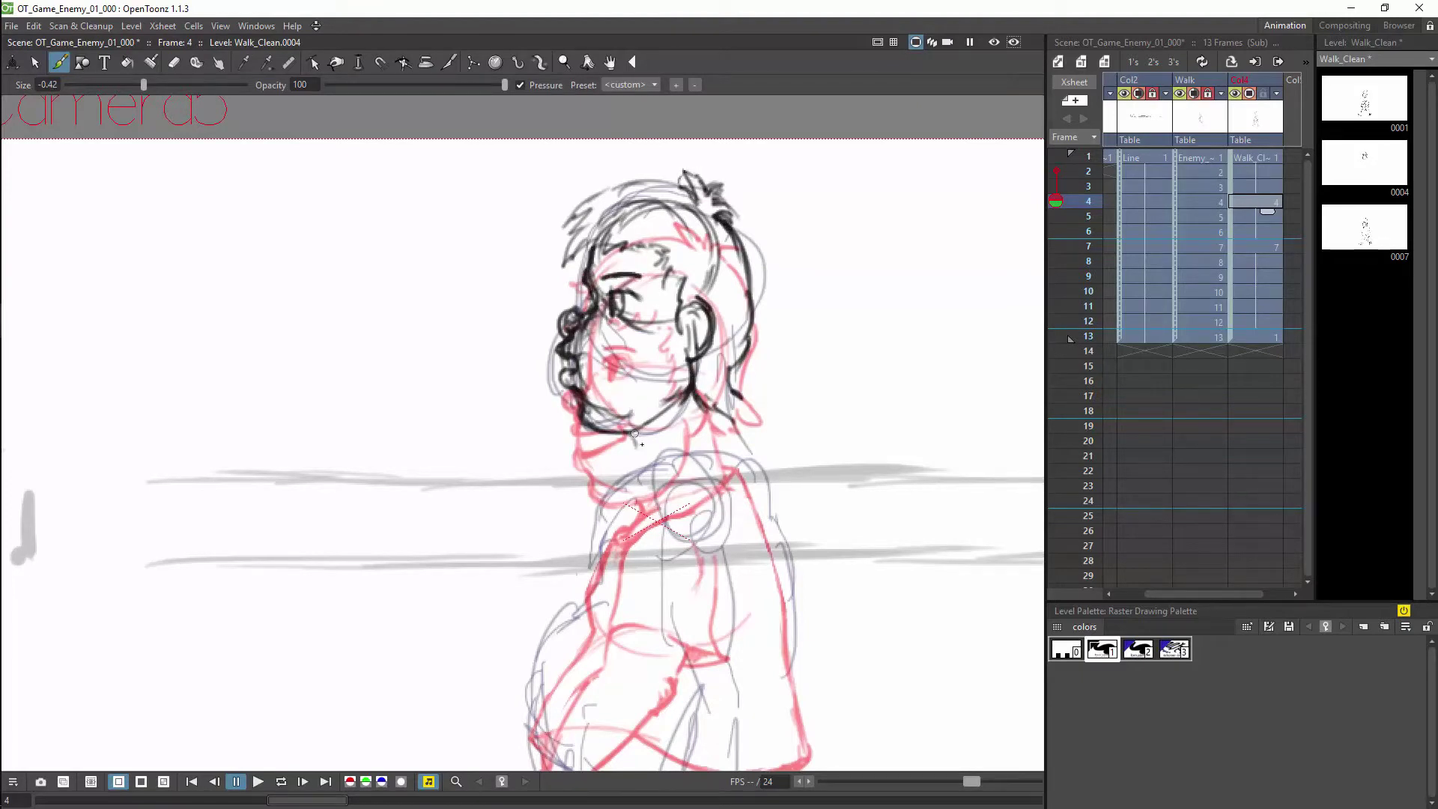
drag(627, 432, 656, 471)
- Flip between frames 1 and 4 to compare the head's position in the two poses
key(Up)
key(Up)
key(Up)
key(Down)
key(Down)
key(Down)
click(1266, 160)
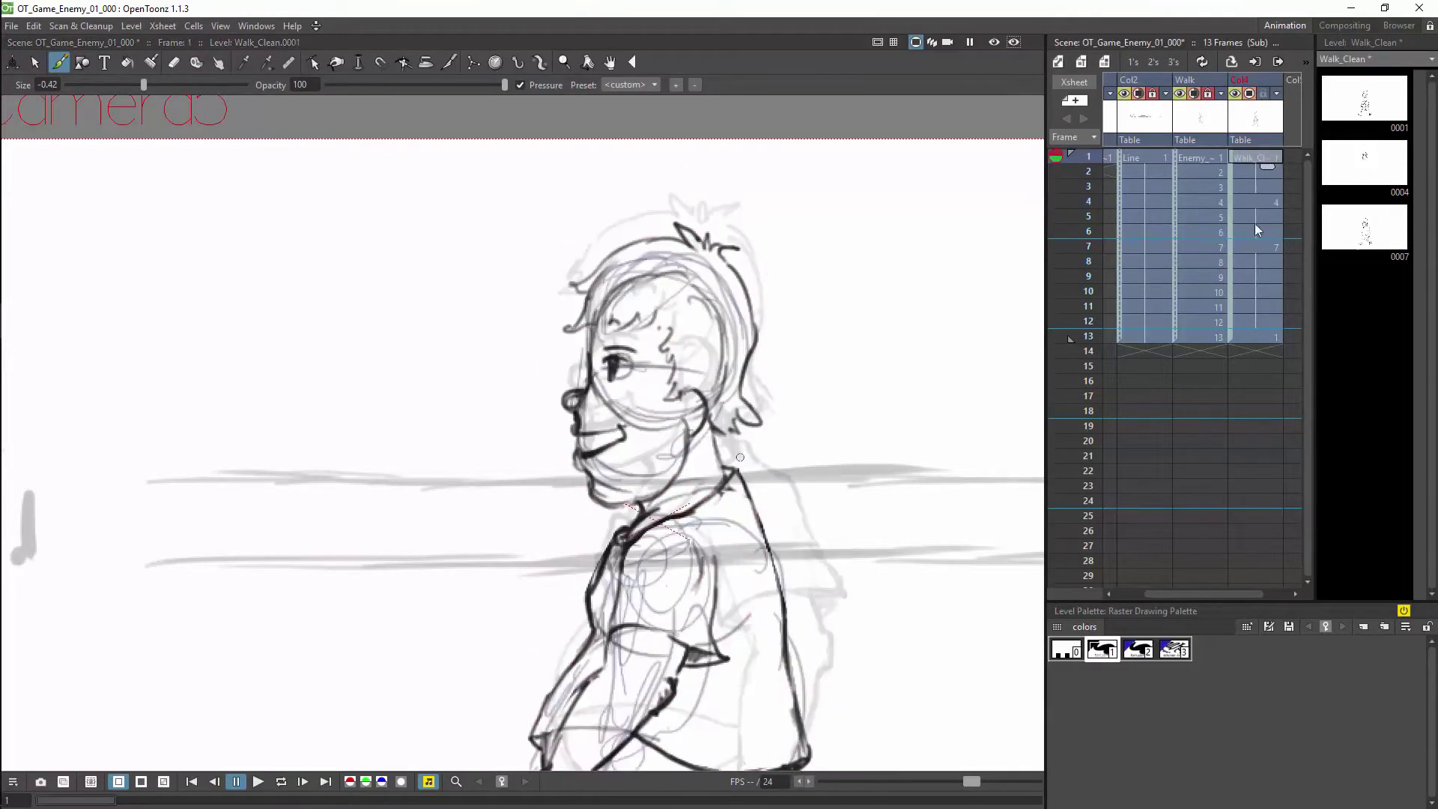
click(1266, 205)
- Draw the near arm on frame 4 with its sleeve and hem, both forearm edges and the fist
drag(697, 637, 743, 408)
drag(699, 262, 709, 380)
drag(768, 278, 779, 358)
drag(704, 384, 780, 361)
drag(726, 416, 698, 528)
drag(773, 428, 737, 554)
drag(651, 545, 678, 611)
drag(742, 528, 735, 580)
drag(777, 337, 787, 426)
drag(788, 417, 740, 532)
drag(719, 405, 702, 476)
drag(717, 405, 695, 535)
- Draw the chest and shoulder contours on frame 4, then erase and redraw the belly line
drag(696, 243, 644, 352)
drag(794, 259, 810, 305)
mouse_move(648, 367)
mouse_down()
mouse_move(614, 480)
mouse_move(611, 581)
mouse_up()
drag(820, 360, 850, 540)
key(a)
drag(636, 389, 626, 577)
drag(828, 405, 851, 538)
key(b)
drag(647, 372, 634, 579)
drag(587, 430, 596, 536)
mouse_move(578, 457)
mouse_down()
mouse_move(662, 475)
mouse_move(604, 483)
mouse_up()
- Draw the protruding shirt front on frame 4 with its pointed tip and the hem curving over the belly
drag(1063, 212, 1065, 203)
drag(591, 407, 550, 452)
drag(551, 451, 577, 481)
drag(552, 449, 662, 477)
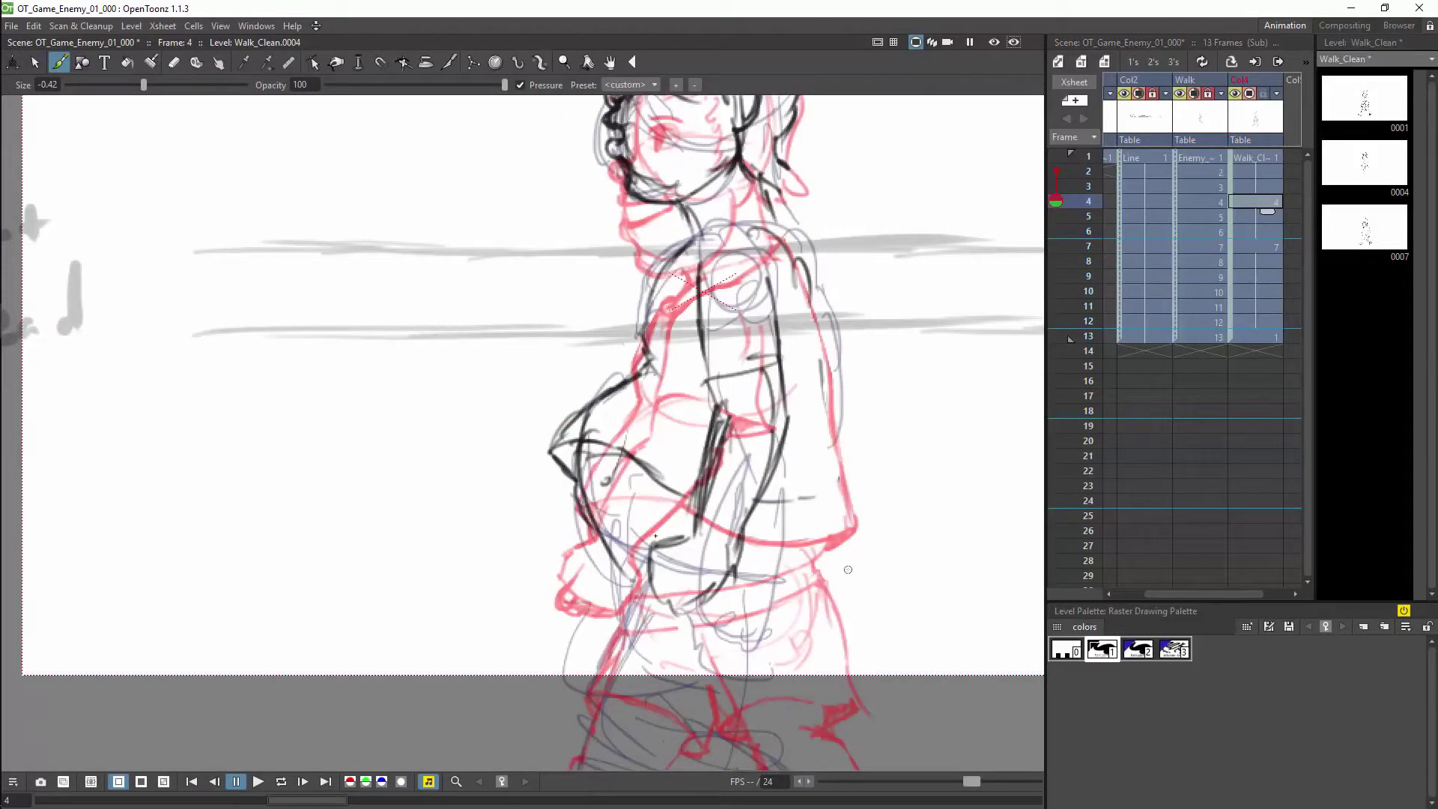
drag(609, 466, 594, 518)
drag(660, 472, 689, 484)
- Draw the waistband below the belly on frame 4 and reinforce the forearm's lines
drag(712, 427, 679, 526)
drag(599, 559, 740, 601)
mouse_move(659, 511)
mouse_down()
mouse_move(738, 539)
mouse_move(792, 584)
mouse_up()
drag(751, 400, 740, 494)
drag(683, 503, 742, 495)
- Refine the elbow, back and arm contours on frame 4 and erase the overlapping lines
drag(800, 337, 749, 500)
mouse_move(775, 308)
mouse_down()
mouse_move(833, 296)
mouse_move(800, 334)
mouse_up()
mouse_move(807, 343)
mouse_down()
mouse_move(809, 425)
mouse_move(802, 346)
mouse_move(815, 404)
mouse_up()
key(a)
drag(793, 378, 795, 416)
key(space)
drag(888, 412, 859, 565)
mouse_move(634, 239)
mouse_down()
mouse_move(758, 183)
mouse_move(824, 311)
mouse_move(839, 446)
mouse_up()
key(space)
drag(756, 486, 745, 399)
mouse_move(672, 402)
mouse_down()
mouse_move(636, 422)
mouse_move(674, 468)
mouse_up()
key(a)
mouse_move(709, 295)
mouse_down()
mouse_move(681, 393)
mouse_move(666, 374)
mouse_move(677, 391)
mouse_up()
- Draw both sides of the neck and the top of the shoulder on frame 4, erasing the excess neck lines
key(b)
drag(693, 241, 702, 289)
mouse_move(678, 173)
mouse_down()
mouse_move(690, 240)
mouse_move(657, 227)
mouse_up()
drag(753, 138, 771, 233)
key(a)
mouse_move(678, 166)
mouse_down()
mouse_move(662, 238)
mouse_move(679, 199)
mouse_up()
mouse_move(742, 150)
mouse_down()
mouse_move(757, 230)
mouse_move(749, 330)
mouse_up()
key(b)
drag(697, 241, 764, 241)
- Draw the shorts, legs and feet on frame 4 and scrub through the cycle to frame 13
mouse_move(622, 418)
mouse_down()
mouse_move(587, 446)
mouse_move(561, 557)
mouse_move(554, 540)
mouse_move(775, 550)
mouse_move(738, 544)
mouse_move(736, 599)
mouse_up()
key(space)
drag(796, 524, 802, 381)
drag(633, 432, 671, 434)
key(a)
drag(573, 443, 568, 476)
key(b)
drag(571, 408, 567, 487)
mouse_move(729, 484)
mouse_down()
mouse_move(768, 595)
mouse_move(789, 594)
mouse_up()
drag(726, 528, 713, 642)
drag(683, 618, 674, 664)
scroll(745, 458, down, 5)
drag(1062, 200, 1067, 328)
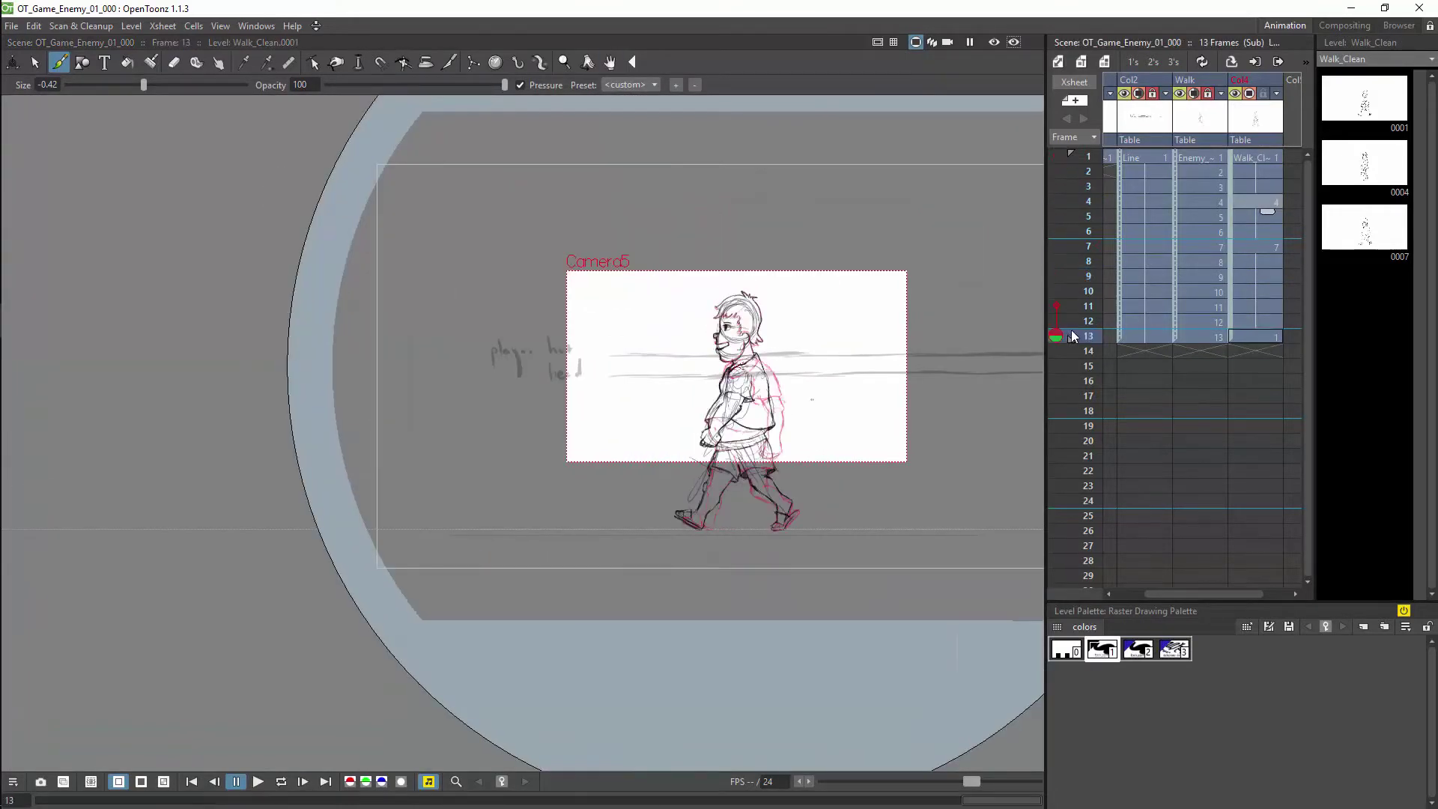
- Set frame 4 as an onion-skin reference and draw the nose, open mouth and chin on frame 10
click(1260, 292)
click(1051, 202)
scroll(809, 312, up, 5)
click(748, 305)
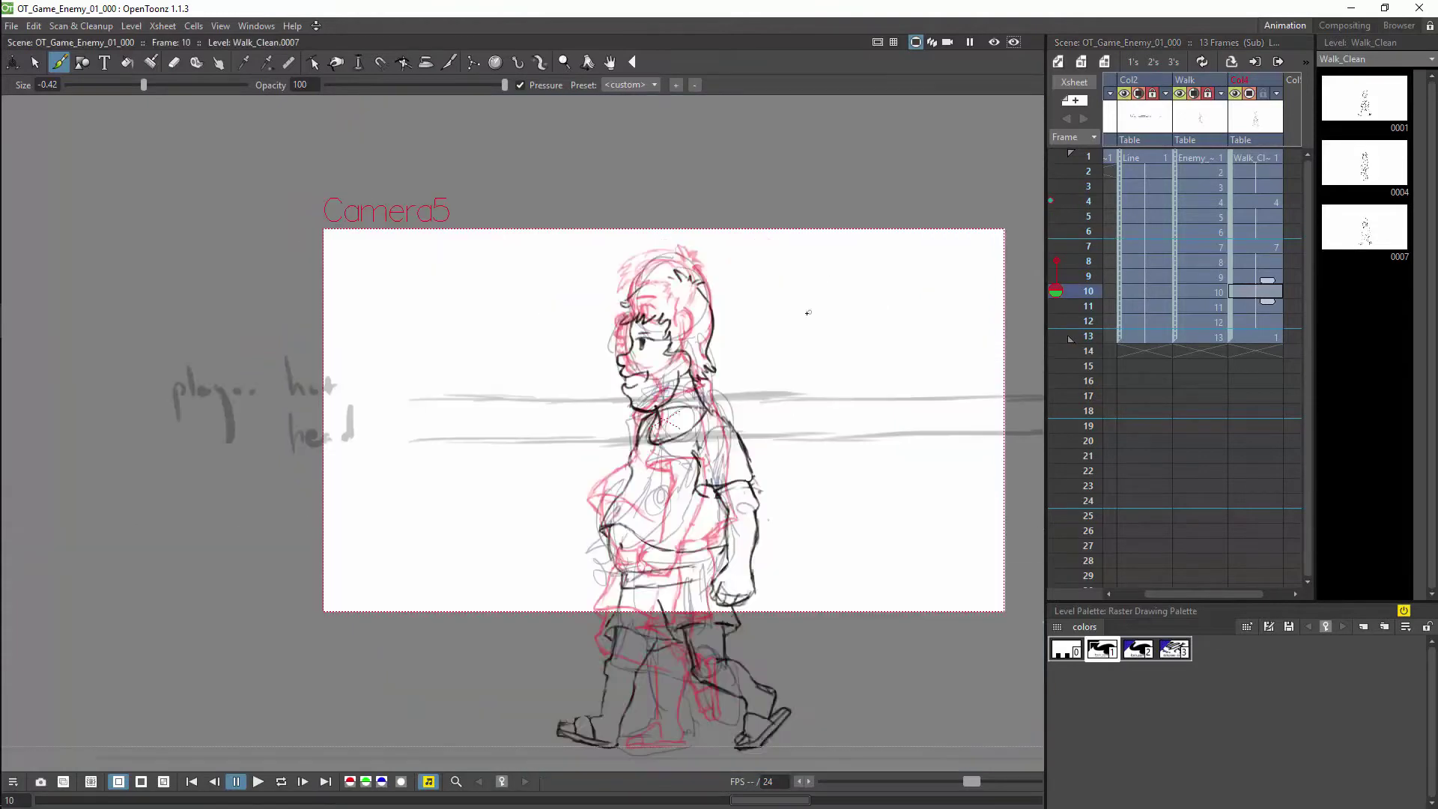
scroll(811, 299, up, 6)
mouse_move(458, 264)
mouse_down()
mouse_move(537, 332)
mouse_move(486, 466)
mouse_up()
drag(440, 391, 451, 432)
drag(493, 407, 464, 429)
drag(438, 403, 447, 392)
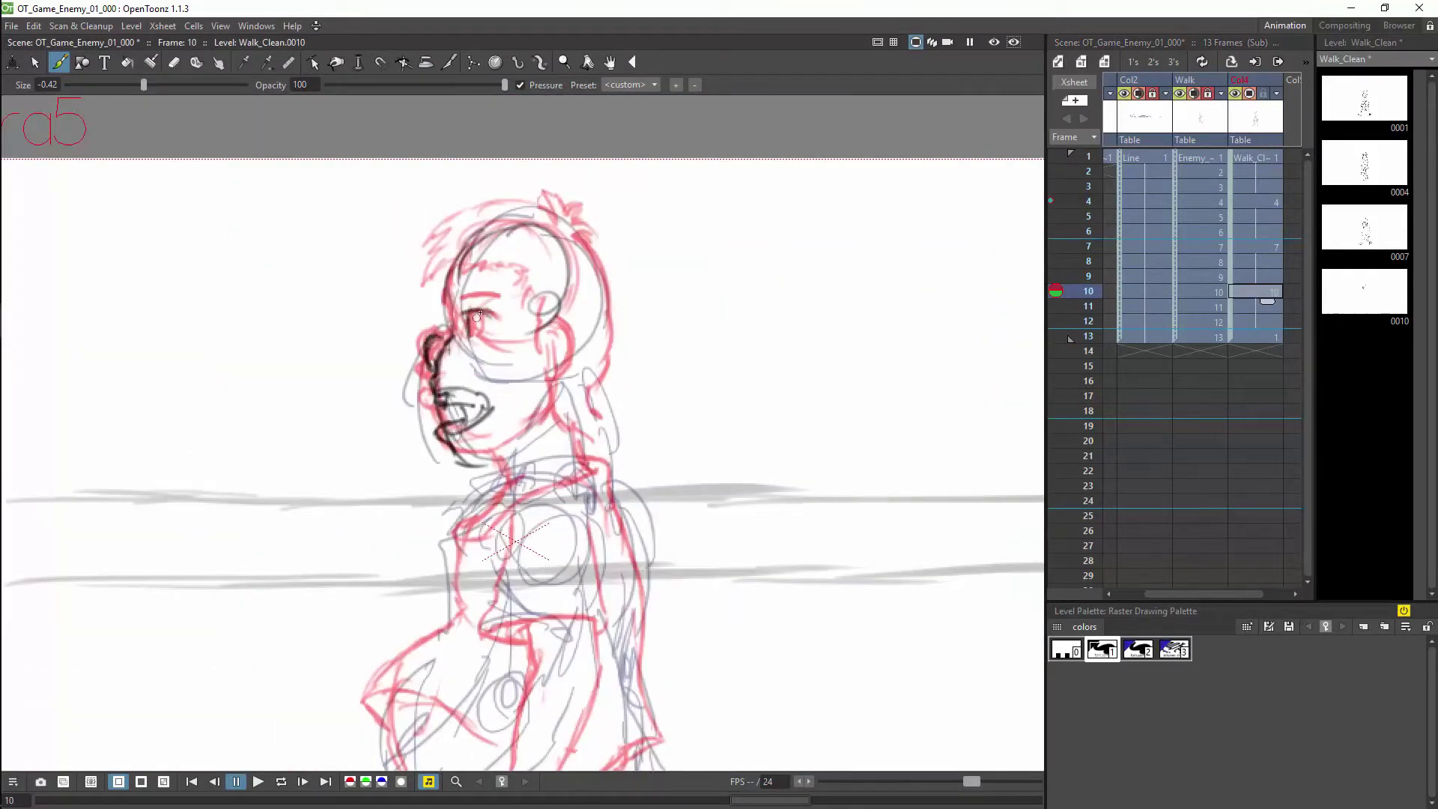
- Clean up the eye area and draw the eyebrow, hair, ear and jawline on frame 10
key(a)
drag(469, 319, 483, 334)
key(b)
drag(458, 300, 499, 294)
mouse_move(424, 243)
mouse_down()
mouse_move(533, 203)
mouse_move(582, 231)
mouse_move(599, 415)
mouse_up()
mouse_move(577, 322)
mouse_down()
mouse_move(551, 382)
mouse_move(456, 465)
mouse_up()
drag(453, 400, 457, 405)
key(a)
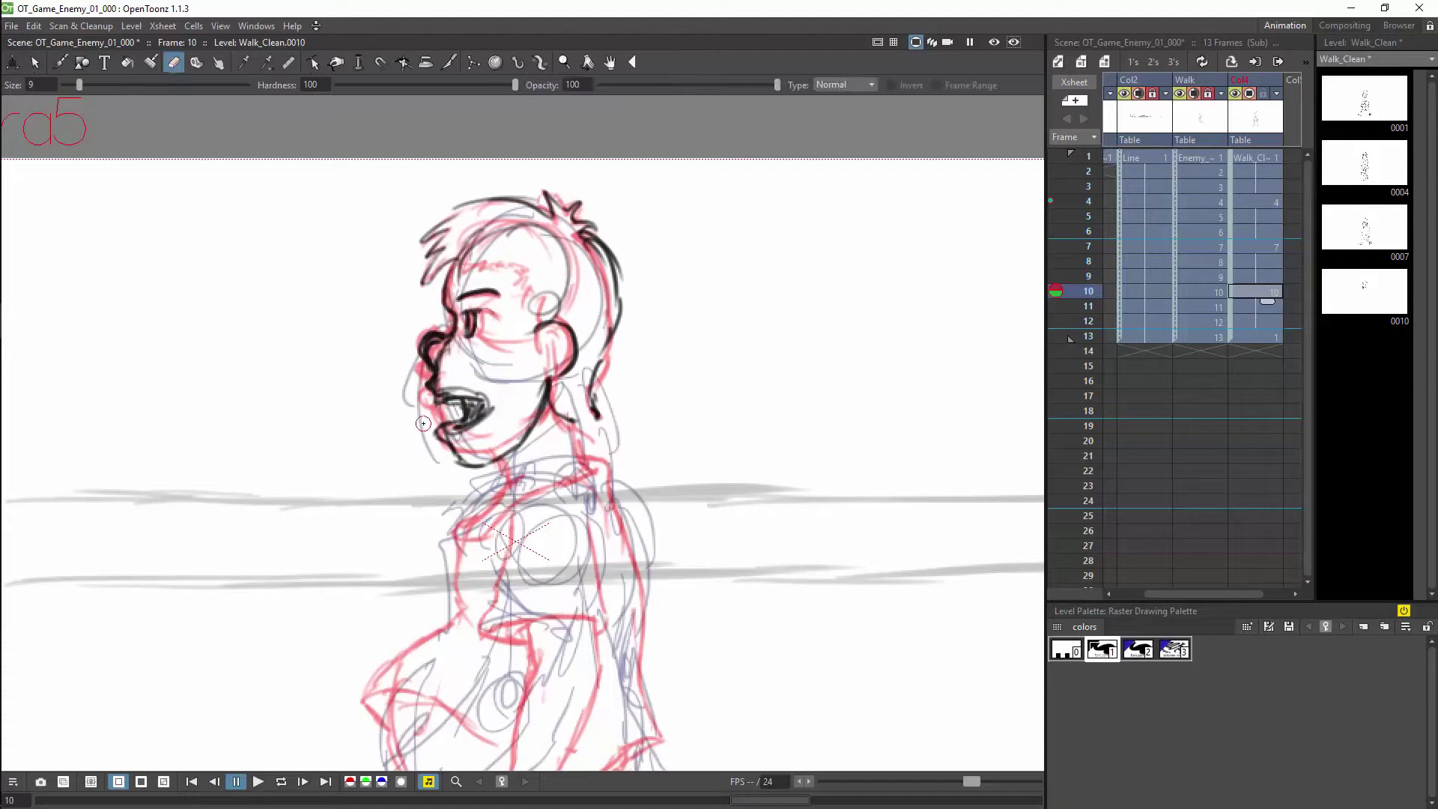
- Compare the head with the earlier frames and tidy the chin line on frame 10
key(comma)
key(comma)
key(comma)
key(b)
drag(445, 469, 437, 480)
key(a)
mouse_move(459, 442)
mouse_down()
mouse_move(485, 477)
mouse_move(472, 463)
mouse_move(447, 473)
mouse_move(461, 464)
mouse_up()
key(b)
click(1264, 248)
key(period)
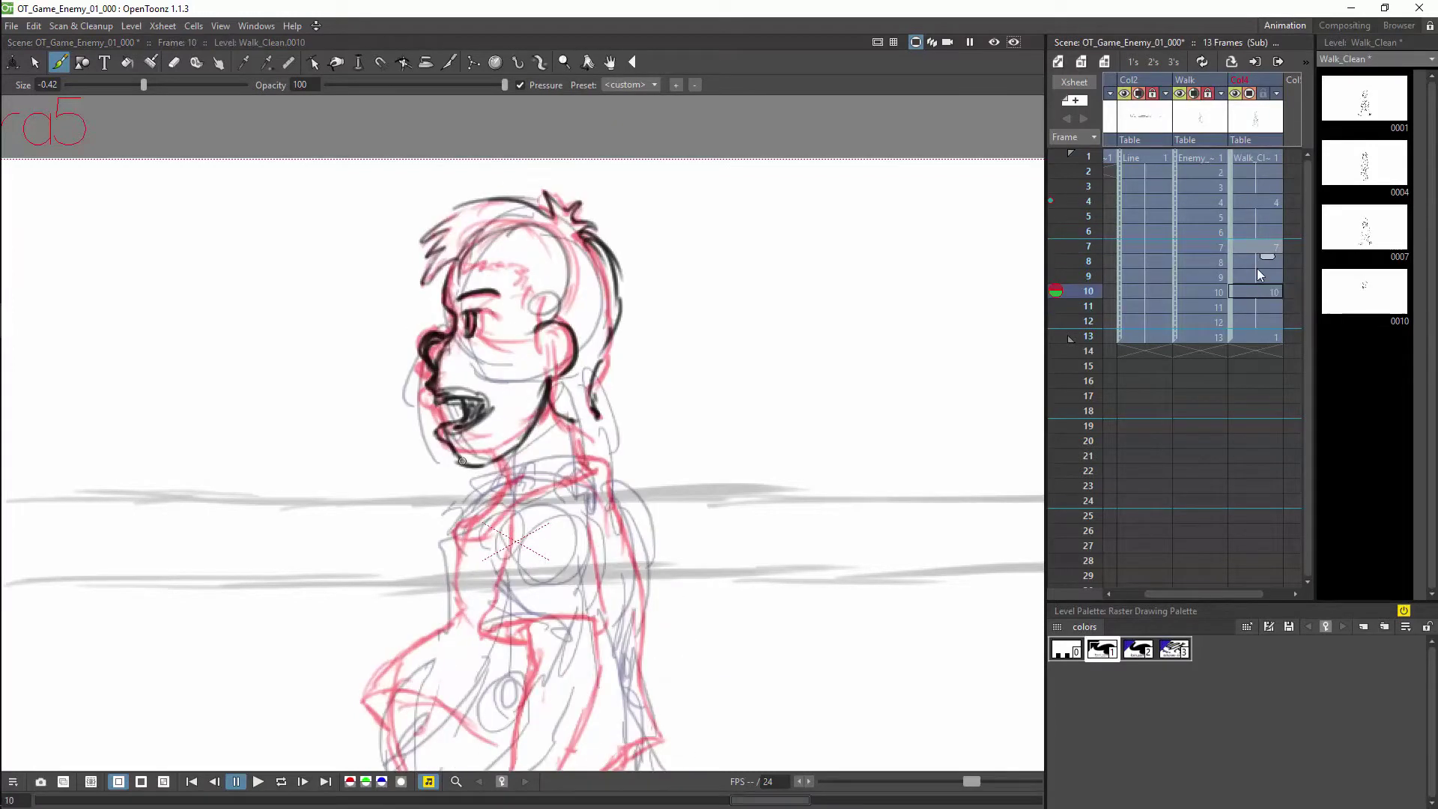
- Check frames 12 and 13 and rough in the upper arm and hand on frame 10
key(minus)
click(1266, 322)
click(1265, 336)
click(1267, 321)
click(1260, 292)
key(plus)
drag(673, 454, 713, 734)
key(space)
drag(785, 554, 781, 382)
drag(709, 564, 760, 599)
drag(668, 330, 750, 384)
- Add frame 13 as an onion-skin reference and draw the upper arm, forearm and hand on frame 10
click(1056, 336)
drag(732, 303, 742, 435)
drag(697, 437, 722, 469)
drag(736, 436, 747, 538)
drag(708, 564, 744, 619)
drag(743, 545, 791, 586)
drag(717, 577, 748, 613)
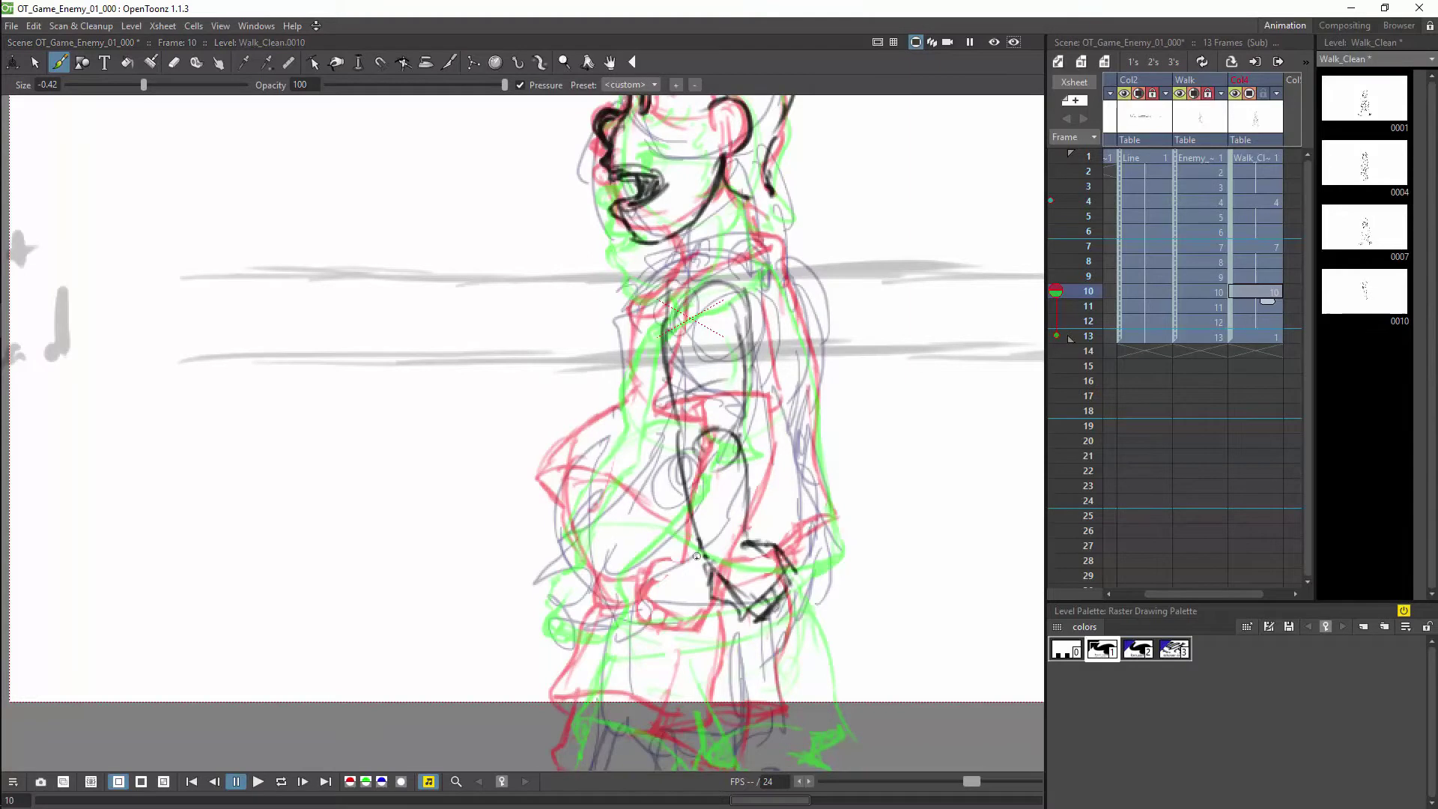
- Draw the shirt sleeve and its hem around the upper arm on frame 10
drag(664, 334, 664, 389)
drag(659, 407, 790, 387)
drag(789, 387, 740, 412)
drag(691, 278, 660, 322)
drag(748, 288, 785, 376)
drag(754, 292, 765, 323)
- Draw the shirt's chest, raised front hem, belly and back contour on frame 10
drag(668, 298, 567, 496)
mouse_move(615, 415)
mouse_down()
mouse_move(551, 464)
mouse_move(614, 422)
mouse_up()
drag(531, 456, 535, 476)
drag(532, 459, 699, 542)
mouse_move(564, 483)
mouse_down()
mouse_move(562, 522)
mouse_move(595, 577)
mouse_up()
drag(787, 296, 842, 507)
drag(746, 197, 759, 246)
drag(857, 305, 865, 469)
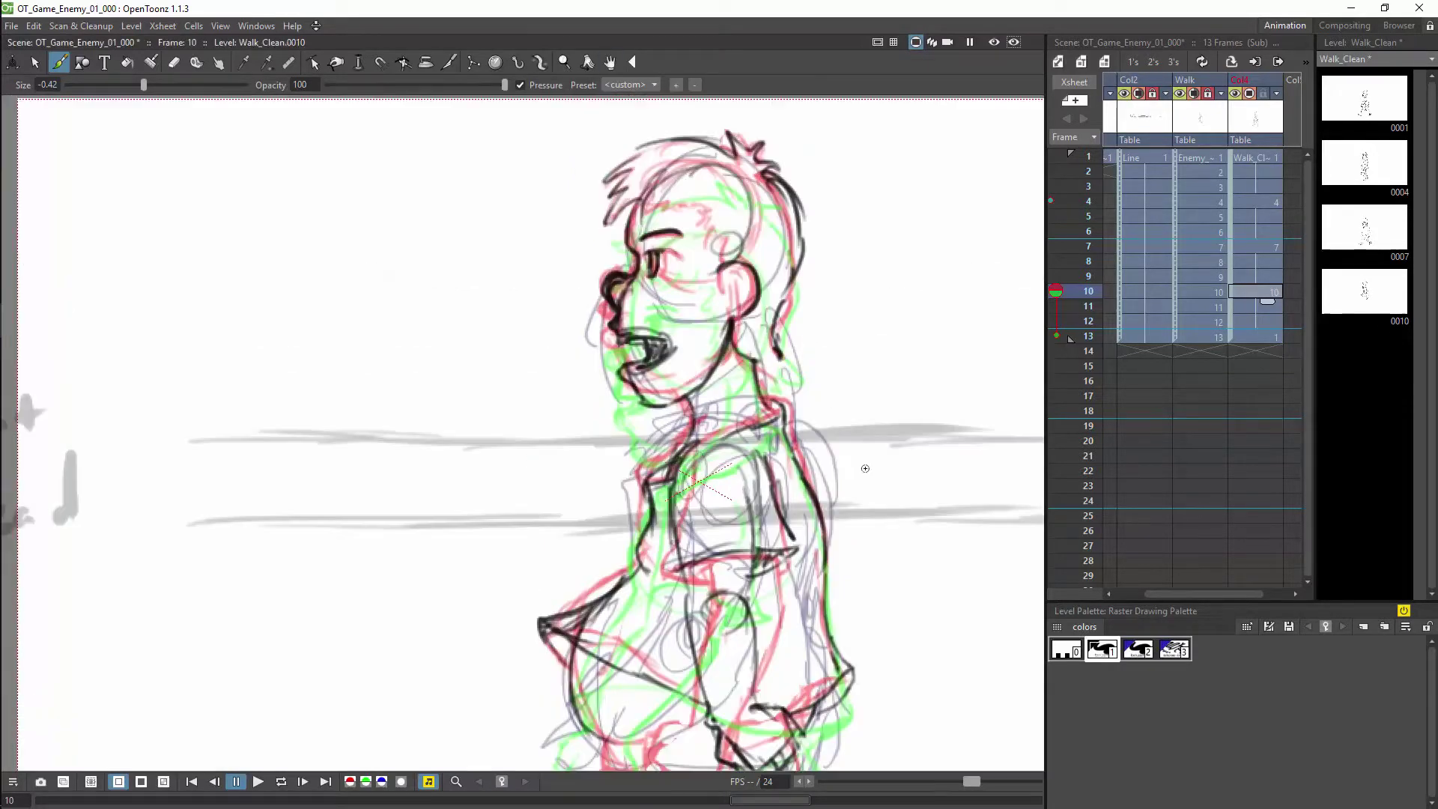
- Undo the last torso strokes and redraw the collar, chest and belly on frame 10
key(ctrl+z)
key(ctrl+z)
key(ctrl+z)
key(ctrl+z)
key(ctrl+z)
mouse_move(783, 406)
mouse_down()
mouse_move(652, 462)
mouse_move(641, 538)
mouse_up()
mouse_move(575, 633)
mouse_down()
mouse_move(598, 736)
mouse_move(574, 708)
mouse_up()
mouse_move(549, 621)
mouse_down()
mouse_move(667, 683)
mouse_move(569, 662)
mouse_up()
drag(643, 542, 547, 615)
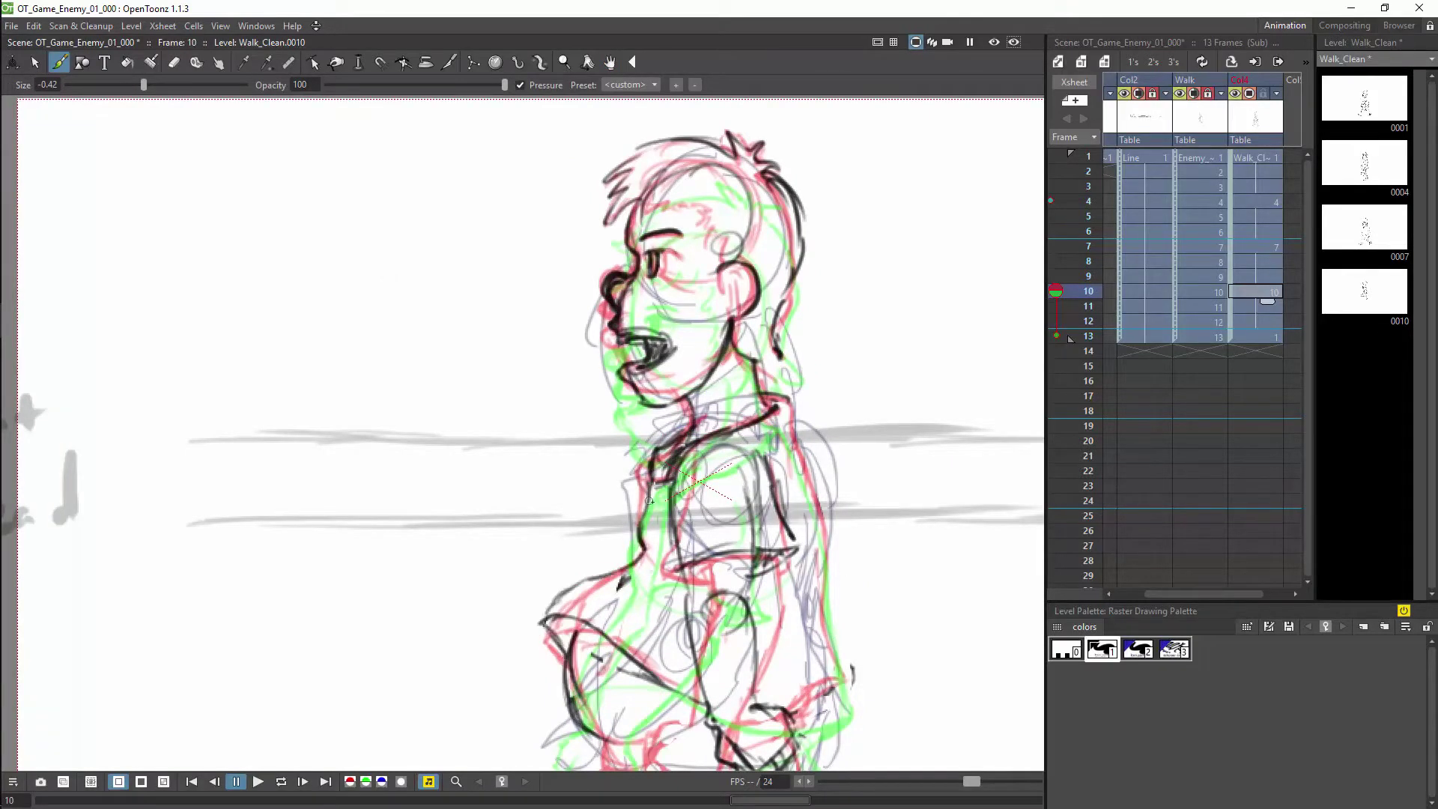
- Redraw the back of the shirt on frame 10 and clean up the overlapping torso lines
drag(667, 683, 634, 507)
drag(787, 419, 802, 519)
drag(752, 223, 816, 516)
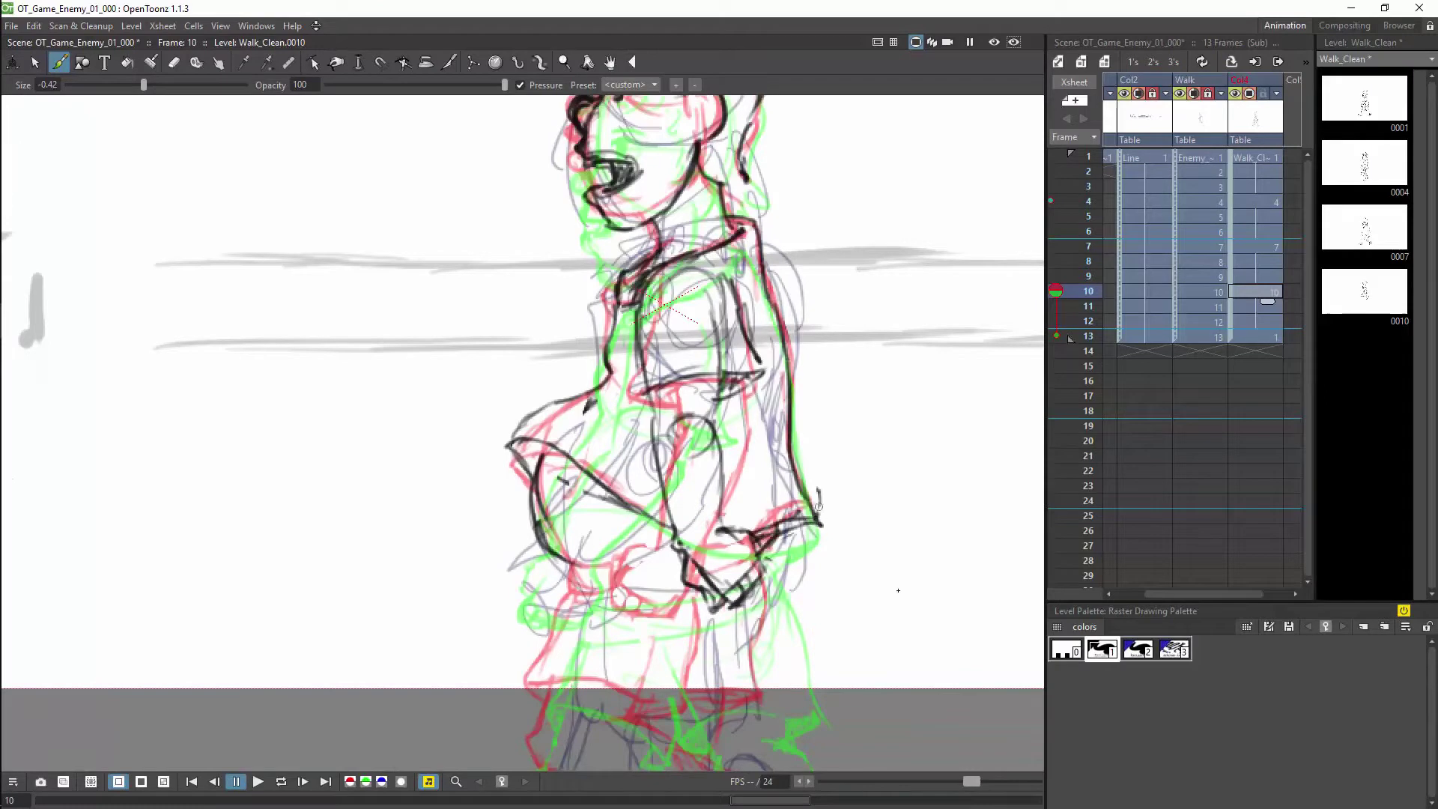
key(a)
key(Up)
key(Up)
key(Up)
mouse_move(629, 508)
mouse_down()
mouse_move(558, 480)
mouse_move(558, 548)
mouse_move(592, 416)
mouse_move(664, 381)
mouse_up()
key(Down)
key(Down)
key(Down)
key(b)
key(a)
key(b)
- Draw the waistband below the belly and the back and lower edges of the shorts on frame 10
drag(567, 387, 679, 406)
drag(764, 396, 768, 445)
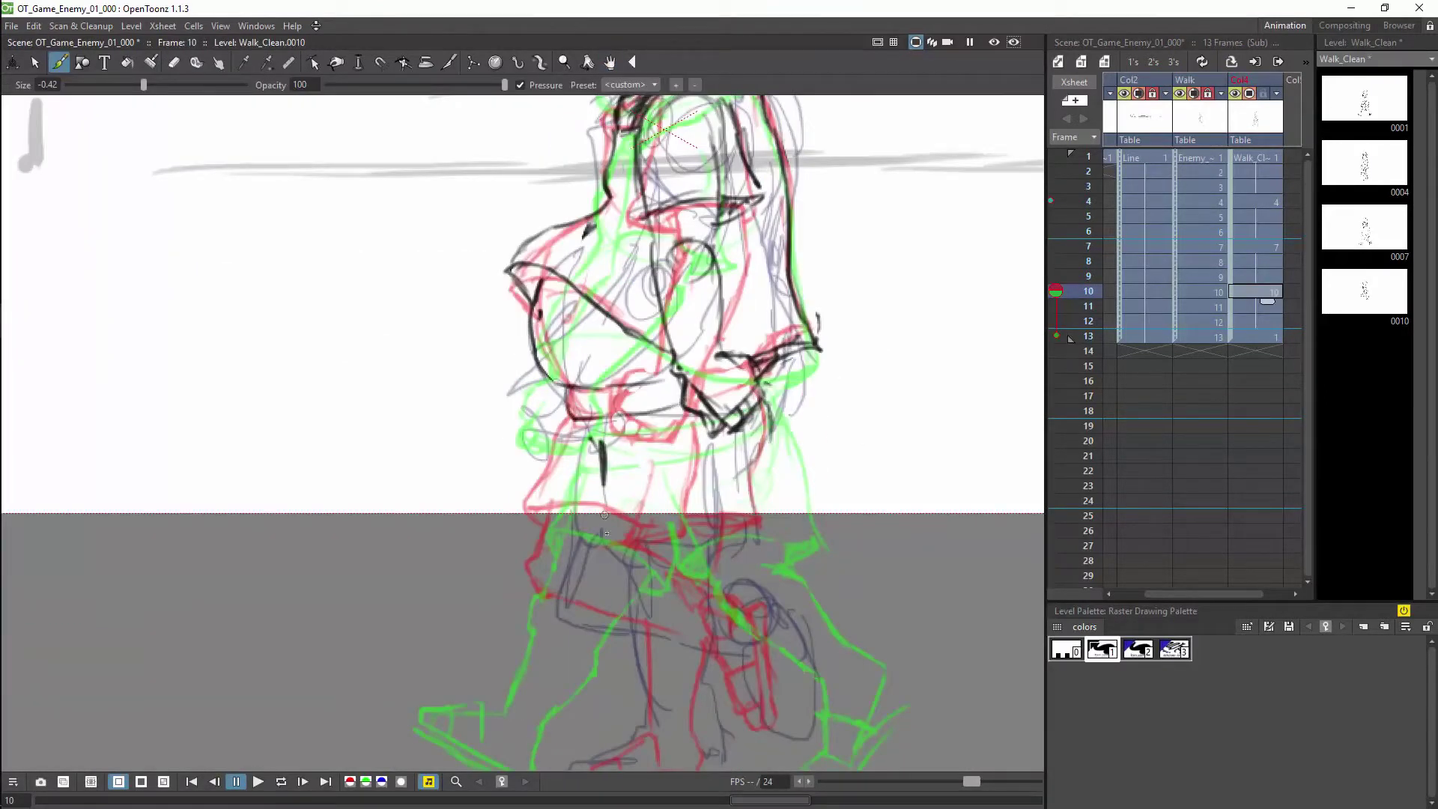
drag(745, 532, 760, 522)
drag(764, 409, 758, 519)
drag(604, 546, 630, 557)
mouse_move(604, 480)
mouse_down()
mouse_move(604, 547)
mouse_move(642, 420)
mouse_move(646, 589)
mouse_up()
- Draw the standing leg and foot, the front of the shorts and the raised rear foot on frame 10
drag(731, 399, 698, 599)
mouse_move(654, 601)
mouse_down()
mouse_move(578, 644)
mouse_move(704, 638)
mouse_up()
mouse_move(598, 290)
mouse_down()
mouse_move(554, 358)
mouse_move(564, 463)
mouse_up()
mouse_move(721, 454)
mouse_down()
mouse_move(798, 485)
mouse_move(806, 575)
mouse_up()
drag(738, 515, 809, 592)
drag(770, 571, 783, 592)
drag(784, 460, 807, 571)
key(a)
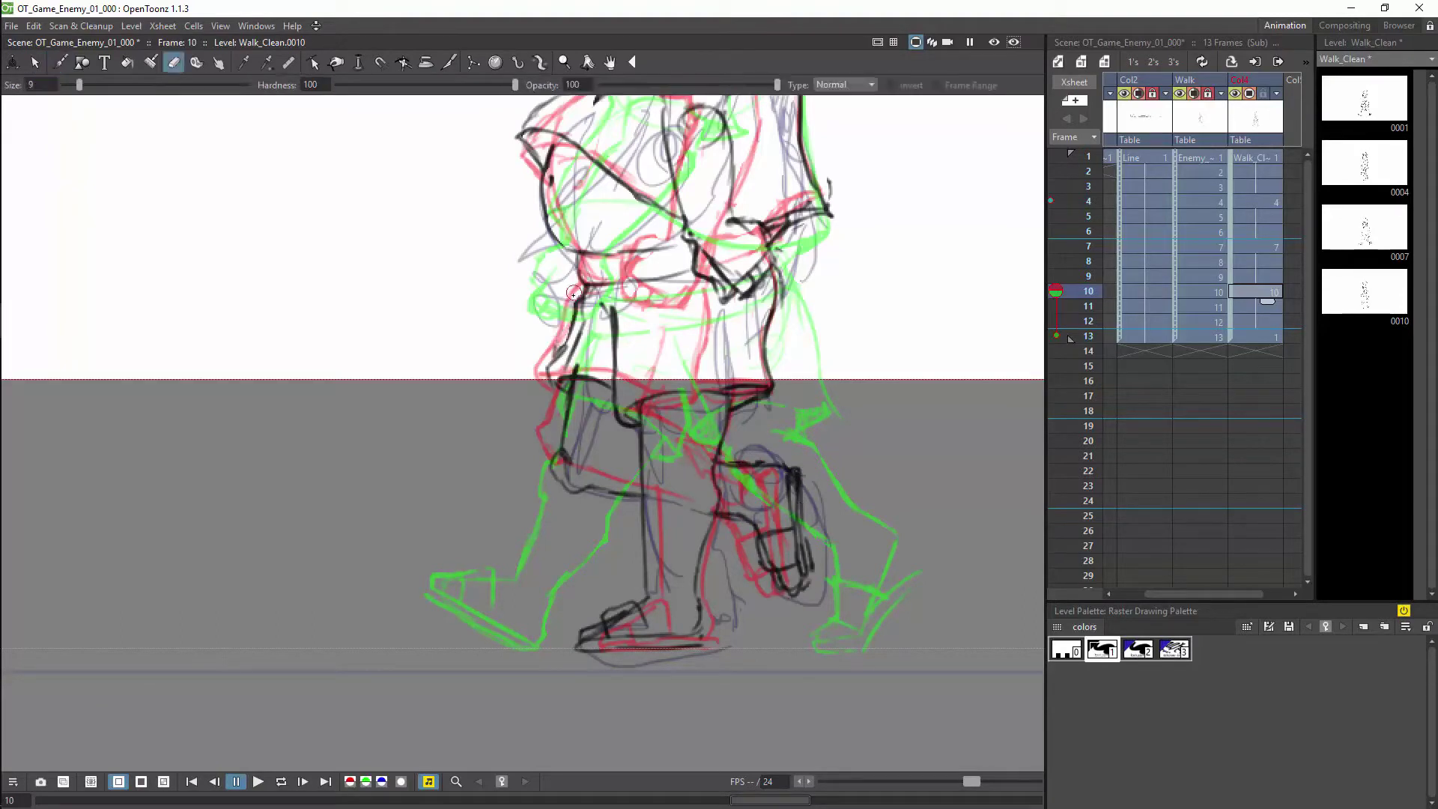
- Save the scene and play the walk cycle in a loop at 13 frames per second
scroll(795, 464, down, 3)
key(ctrl+s)
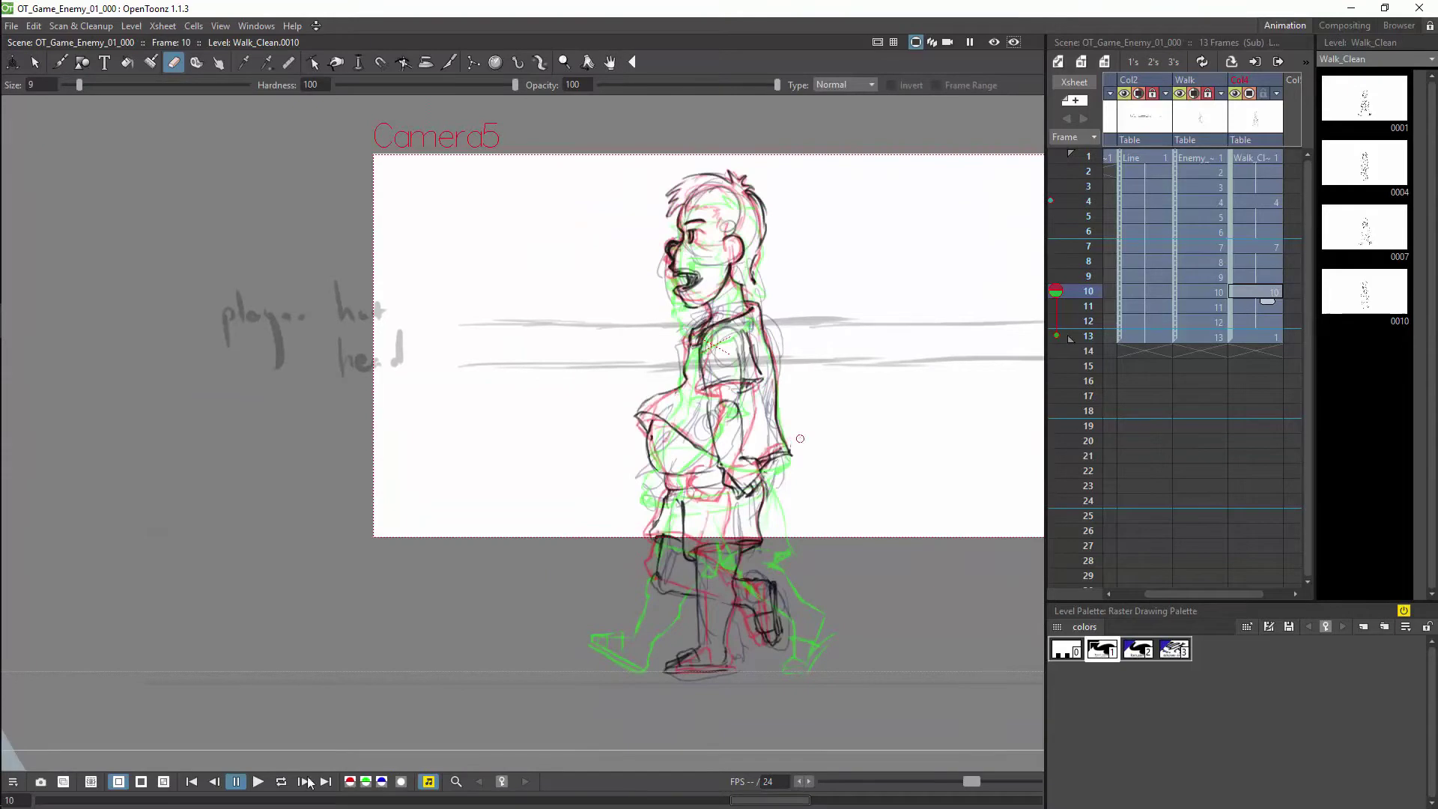
key(l)
drag(802, 782, 791, 780)
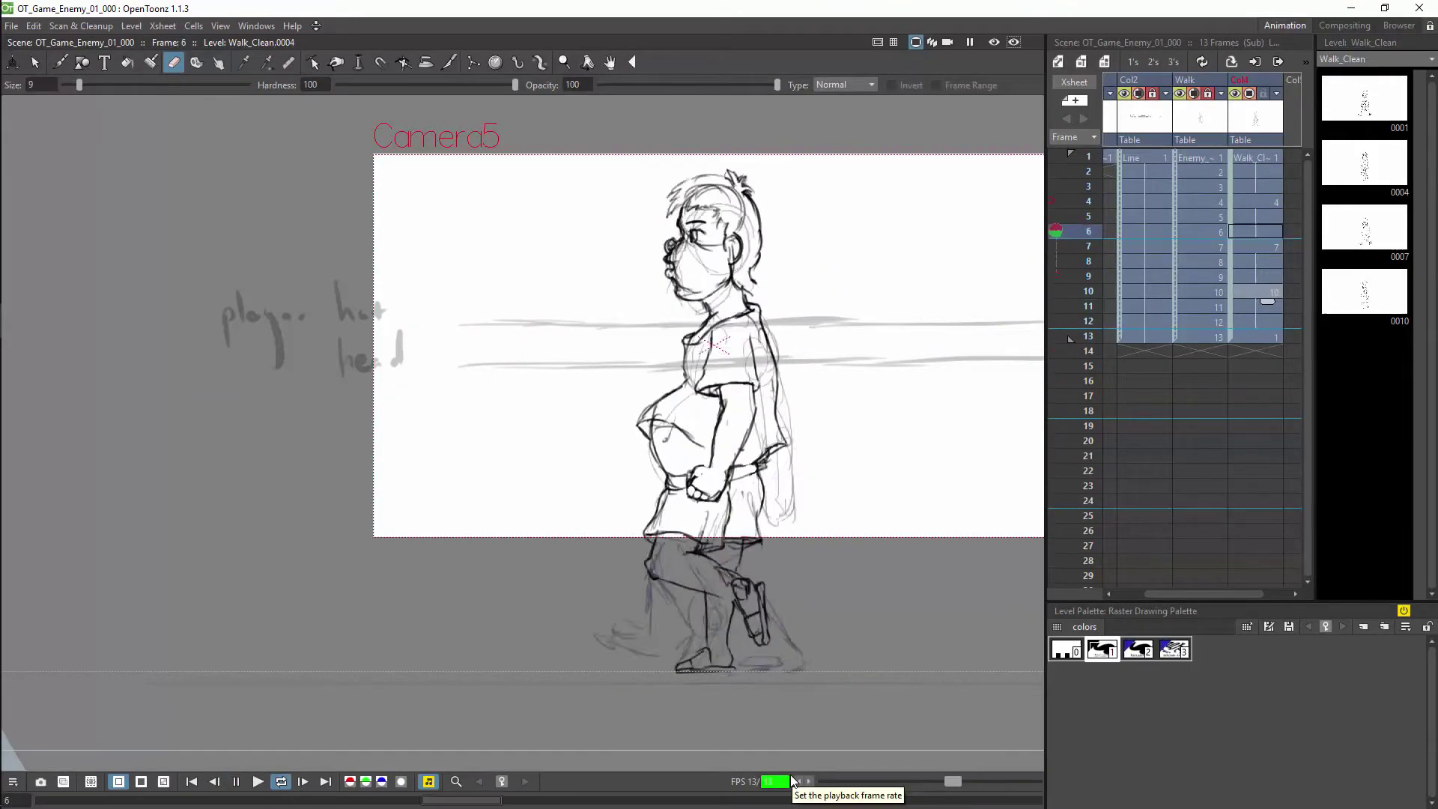
key(l)
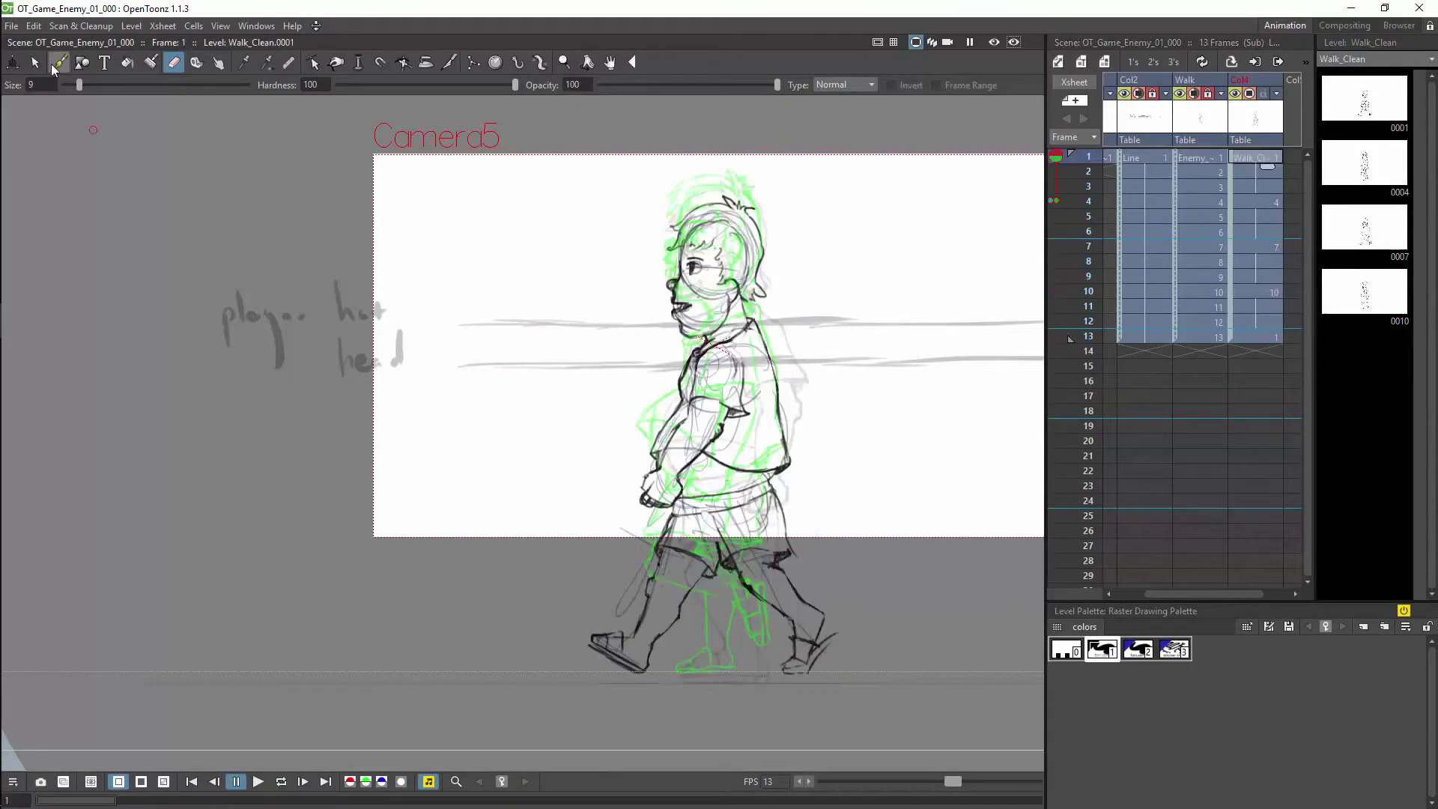
- Work over the body drawings on frames 1 and 10 with freehand selections, checking frames 4 and 13
click(34, 62)
scroll(696, 488, up, 6)
key(space)
mouse_move(671, 474)
mouse_down()
mouse_move(608, 447)
mouse_move(671, 476)
mouse_up()
drag(574, 443, 572, 414)
click(1256, 201)
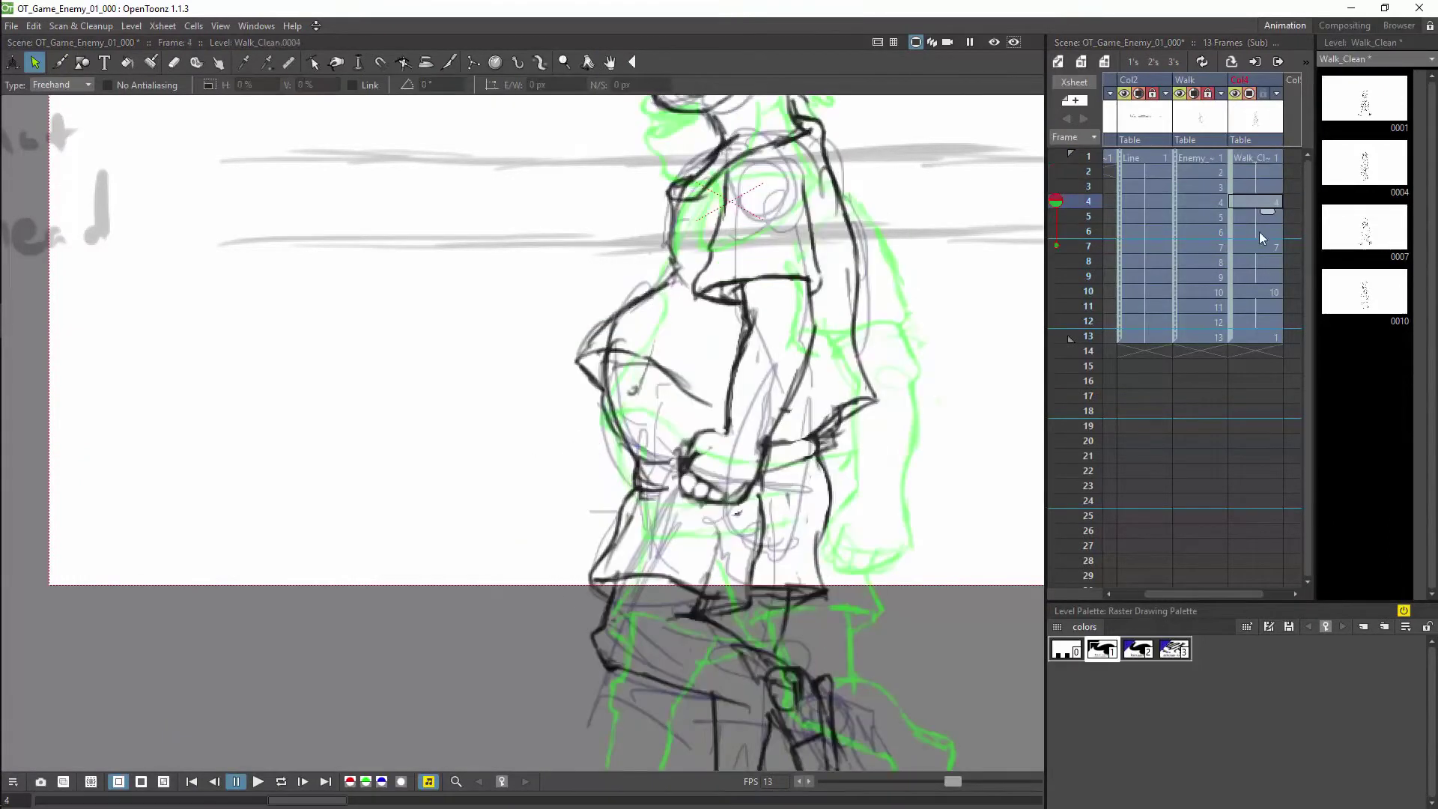
click(1275, 291)
drag(803, 450, 795, 450)
click(1266, 336)
- Play the walk cycle in a loop to check the key poses
scroll(835, 428, down, 6)
click(281, 784)
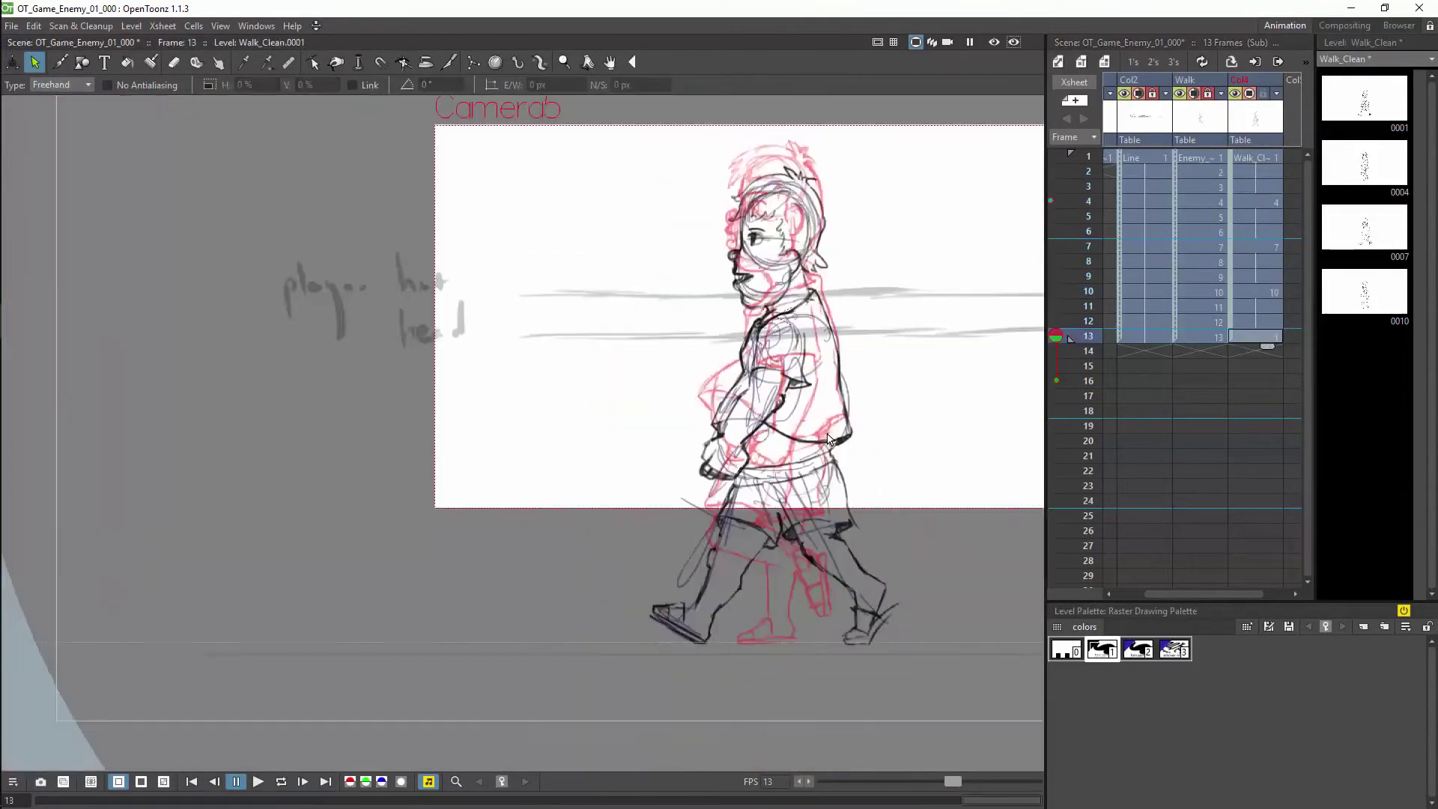
key(space)
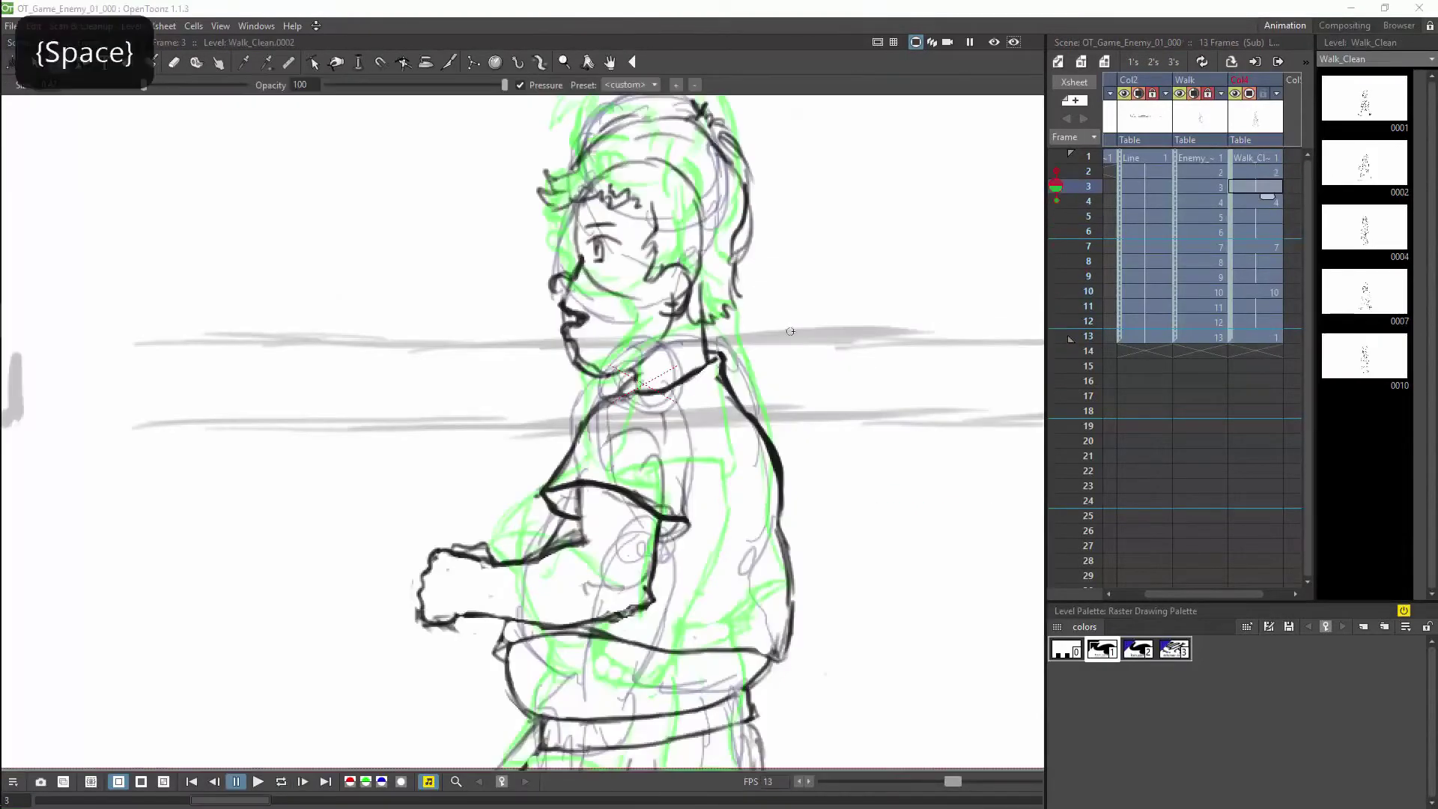
- Start a new drawing on frame 3 with the skull circle, jaw, ear and hair outline
click(867, 288)
drag(847, 344, 849, 467)
drag(659, 215, 689, 311)
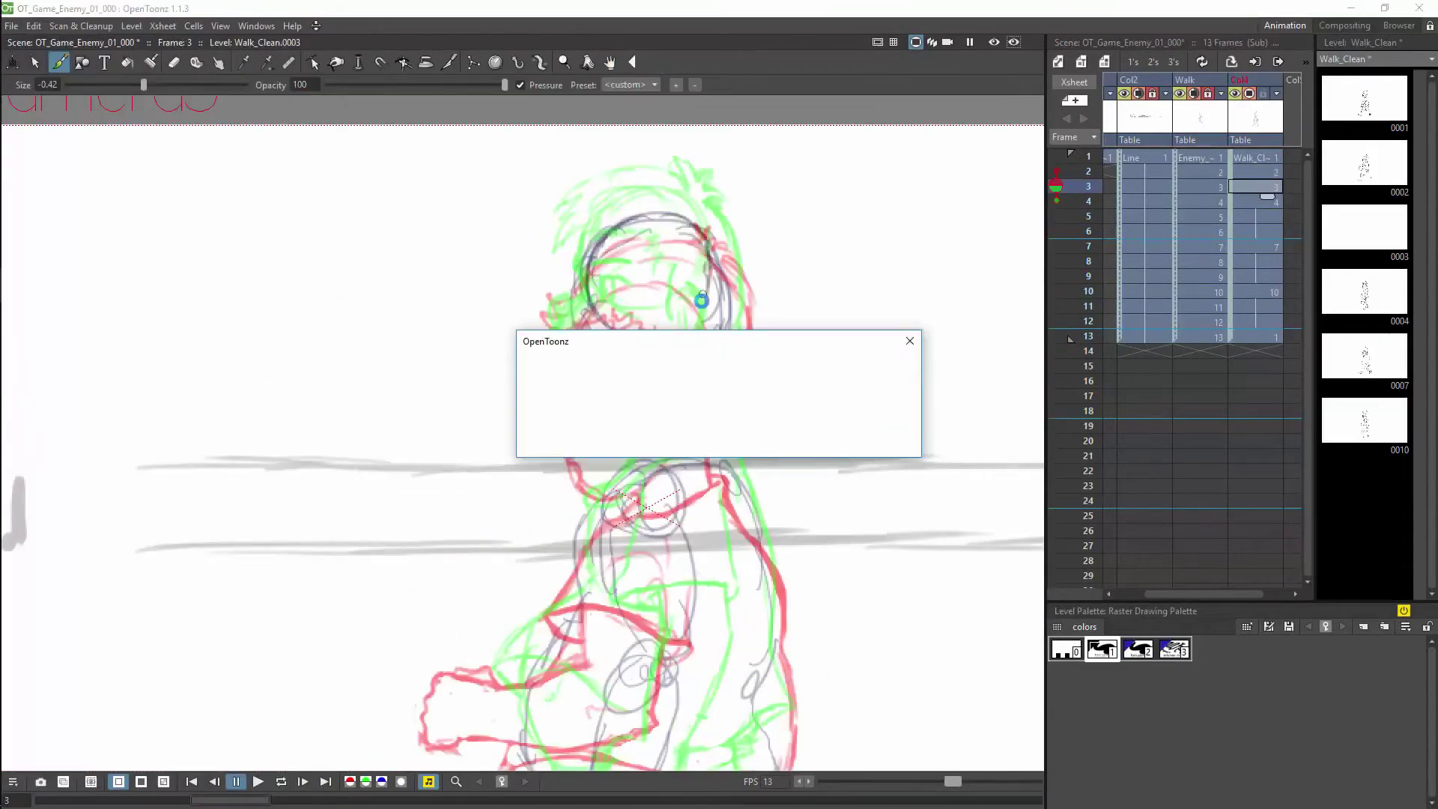
drag(586, 282, 692, 310)
drag(583, 307, 622, 430)
mouse_move(675, 334)
mouse_down()
mouse_move(670, 385)
mouse_move(696, 333)
mouse_move(669, 322)
mouse_up()
drag(570, 270, 544, 273)
mouse_move(578, 224)
mouse_down()
mouse_move(678, 186)
mouse_move(732, 384)
mouse_up()
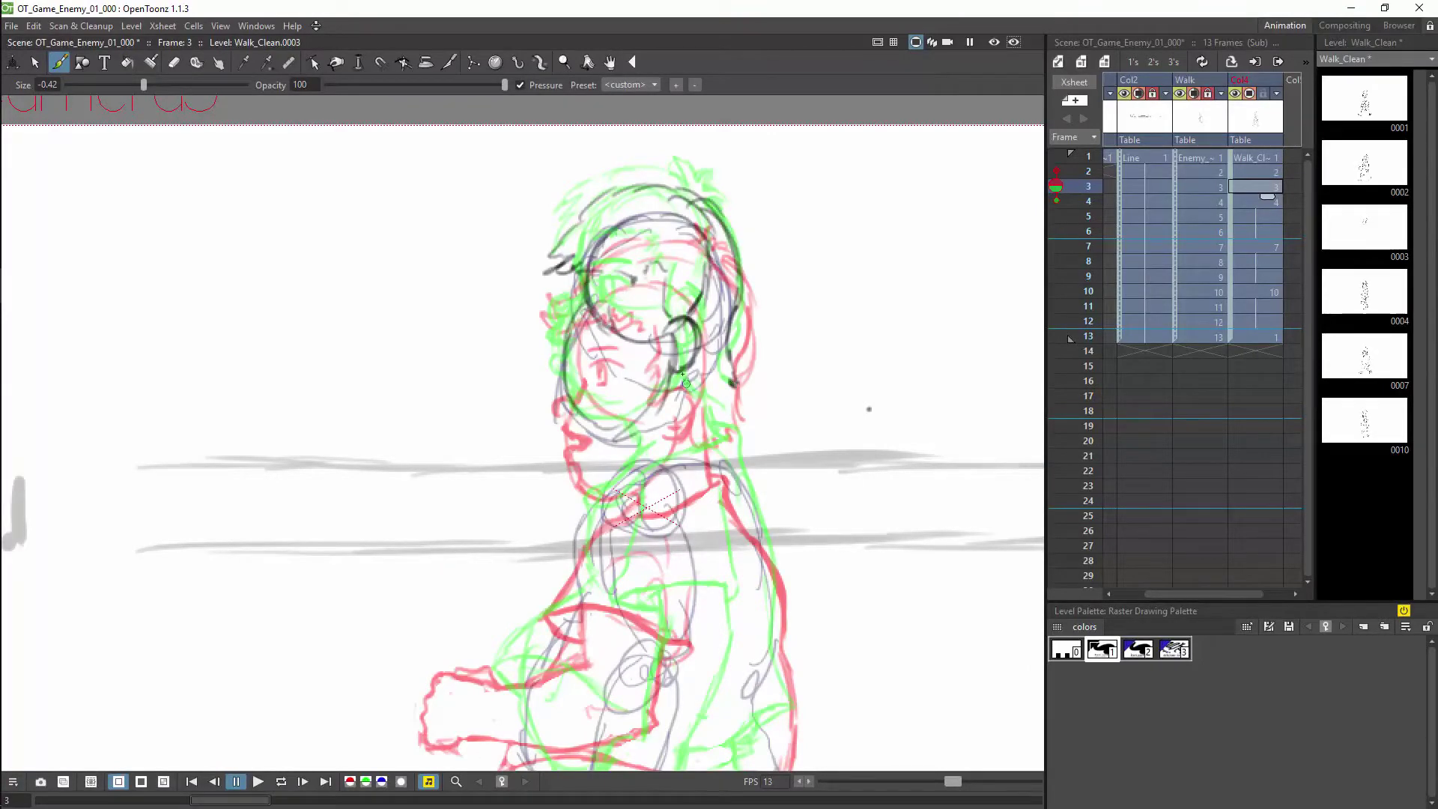
- Draw the neck, shoulder line and face profile on frame 3 and refine the hair strands
drag(710, 452, 761, 532)
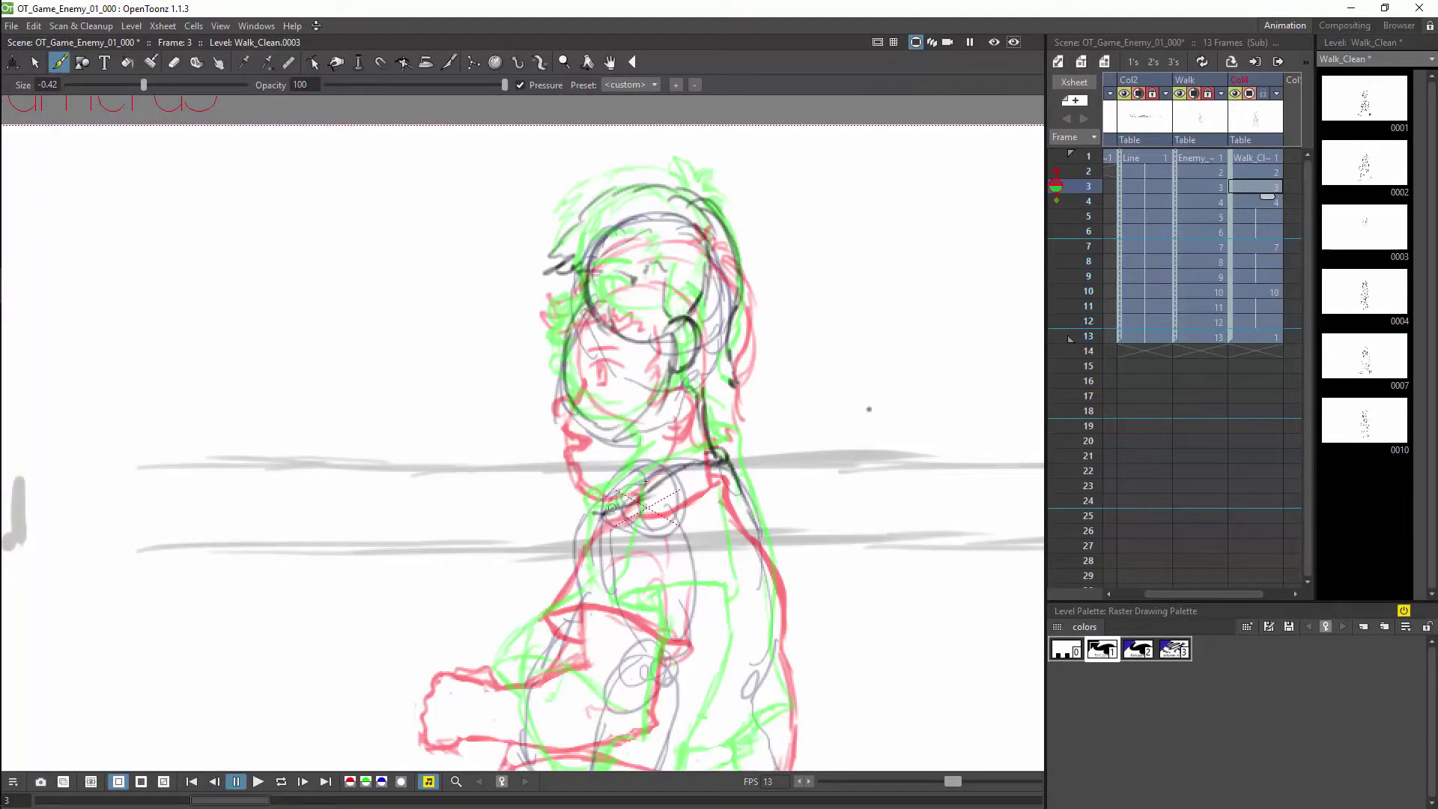
drag(615, 303, 565, 350)
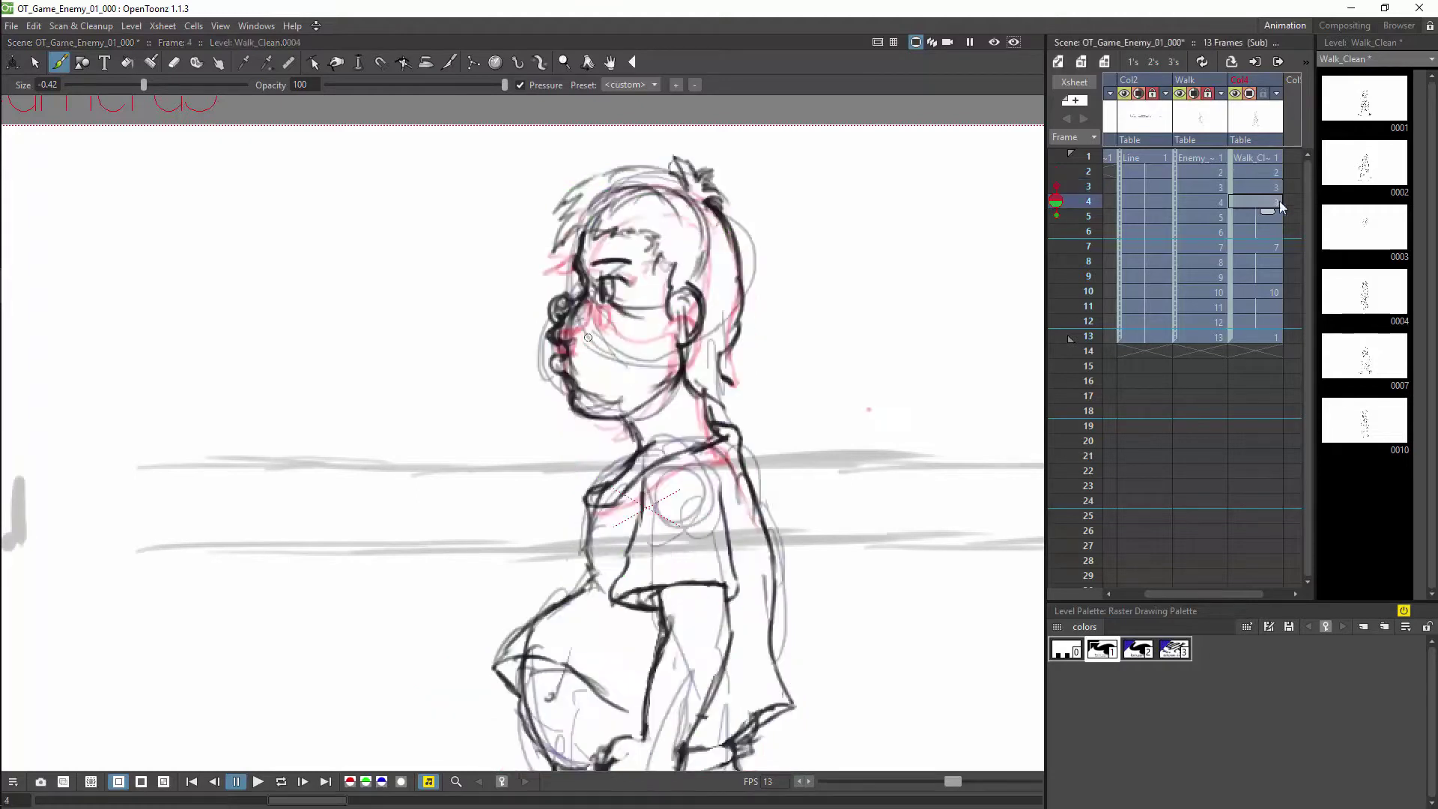
drag(588, 440, 670, 378)
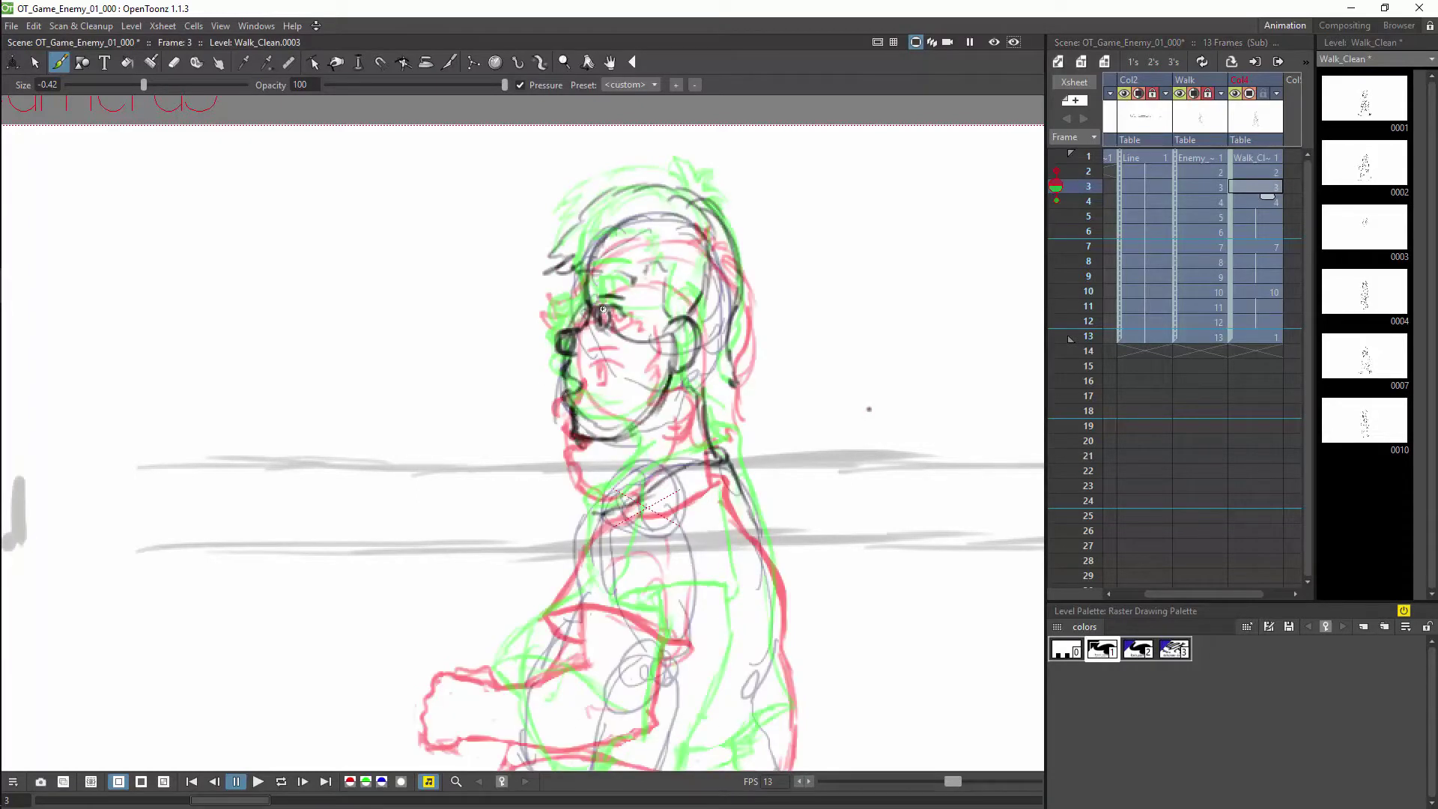
drag(711, 201, 732, 209)
drag(690, 378, 737, 403)
drag(742, 291, 731, 386)
drag(576, 223, 547, 255)
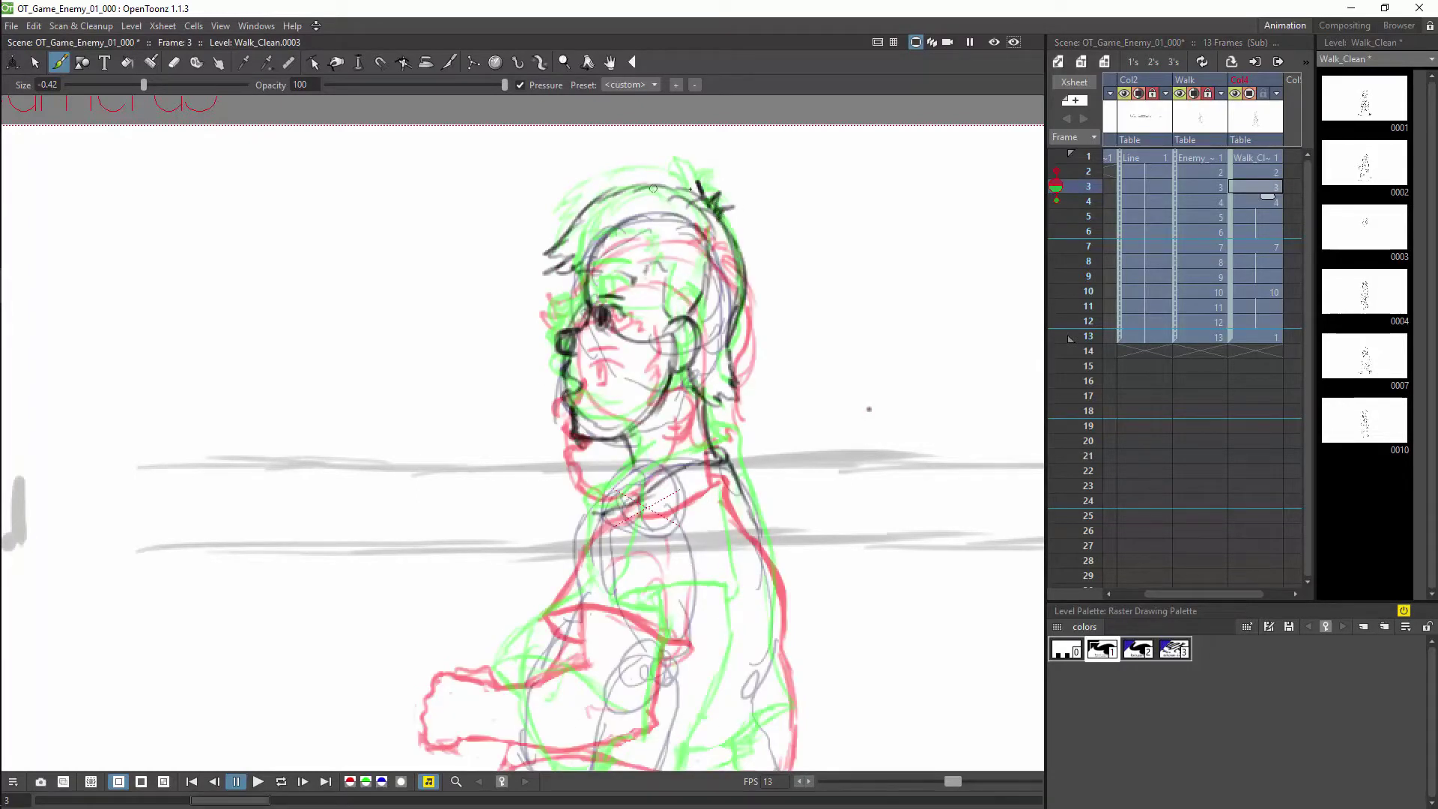
- Draw the upper arm, bent forearm and hand on frame 3
drag(592, 507, 588, 402)
drag(693, 405, 705, 509)
mouse_move(603, 448)
mouse_down()
mouse_move(563, 482)
mouse_move(631, 529)
mouse_up()
mouse_move(653, 523)
mouse_down()
mouse_move(695, 553)
mouse_move(650, 621)
mouse_up()
drag(643, 532, 548, 640)
drag(682, 583, 603, 654)
mouse_move(517, 628)
mouse_down()
mouse_move(563, 622)
mouse_move(559, 690)
mouse_up()
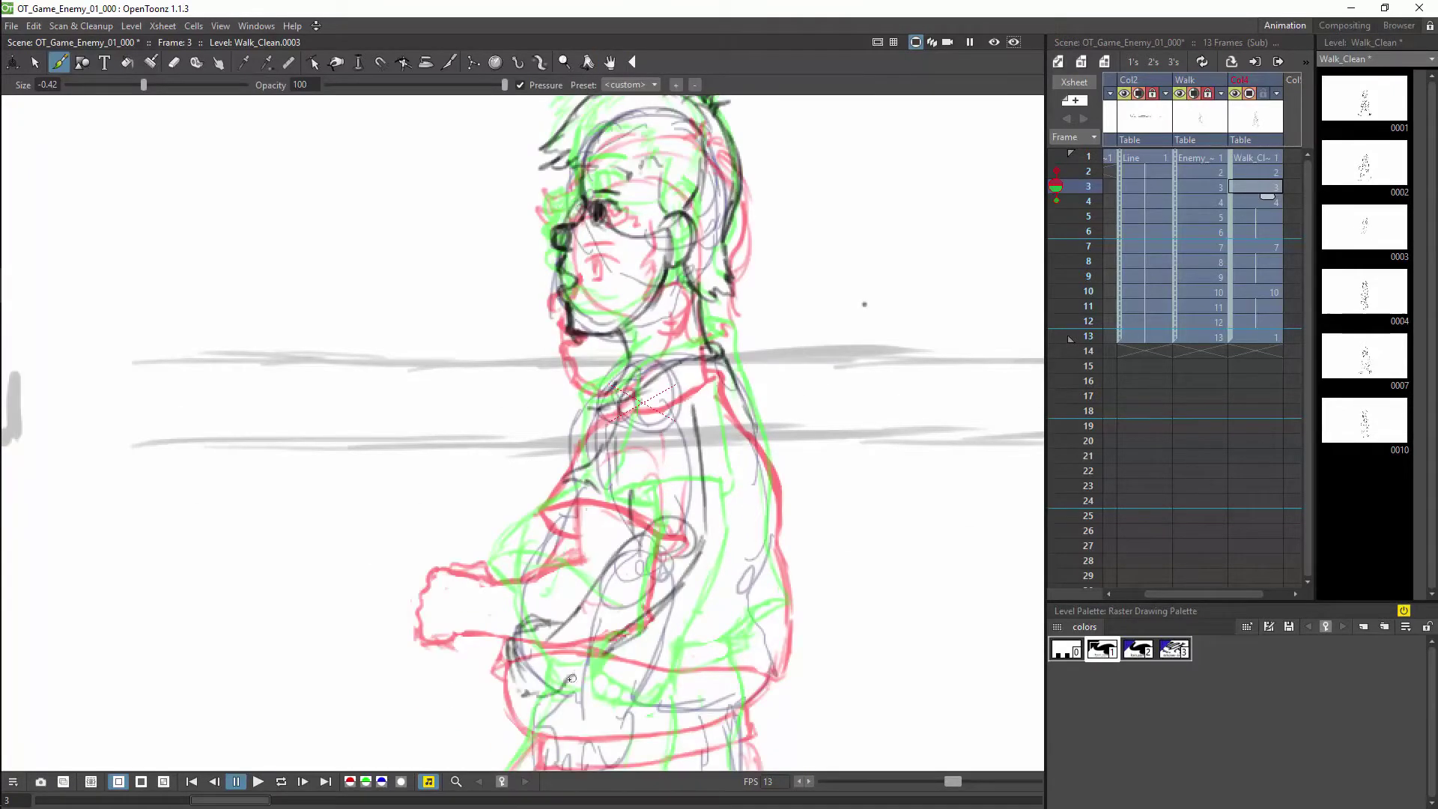
- Draw the sleeve hem, shoulder curve and chest line on frame 3
drag(714, 463, 713, 498)
drag(631, 494, 707, 491)
drag(573, 499, 634, 527)
drag(570, 483, 679, 364)
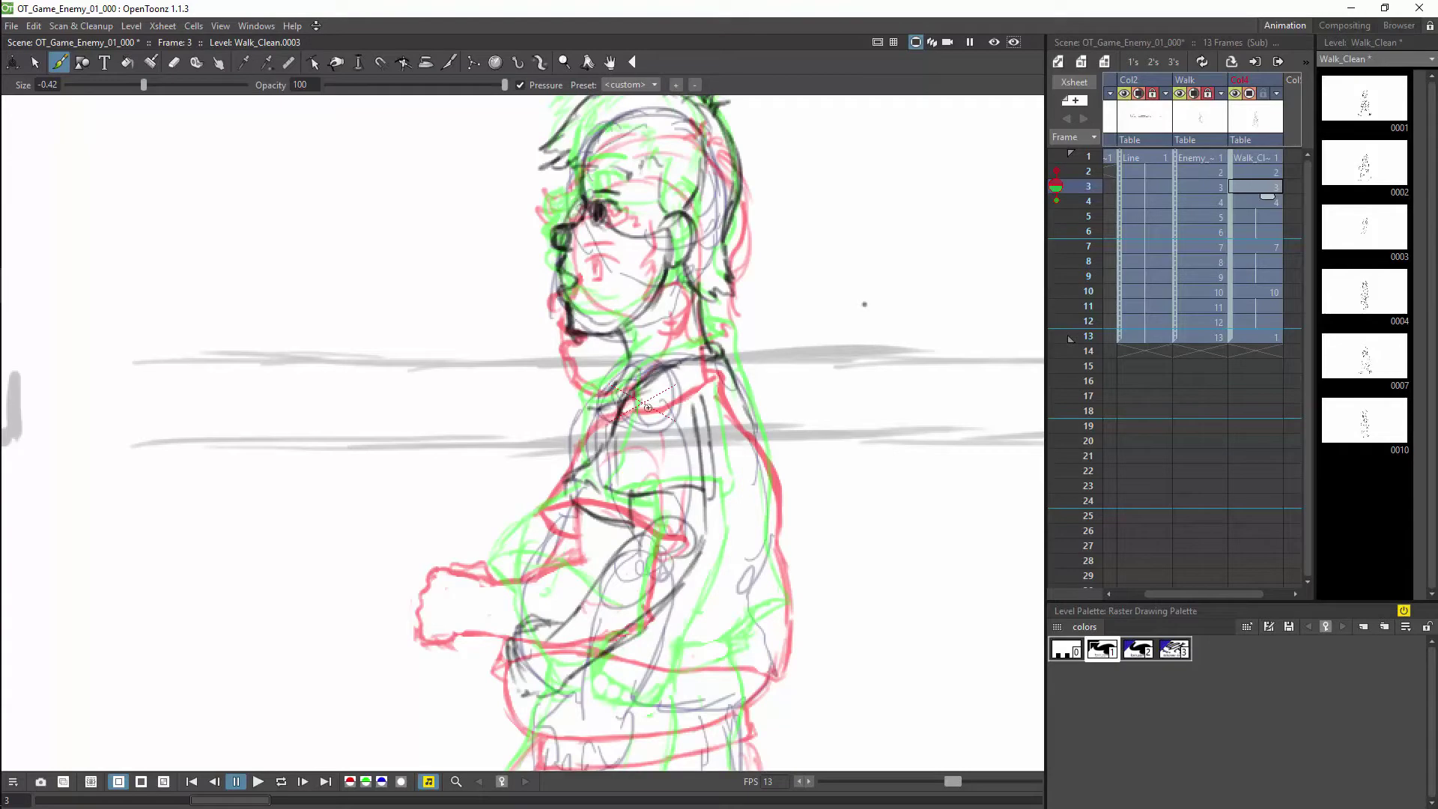
drag(594, 411, 576, 454)
mouse_move(609, 391)
mouse_down()
mouse_move(585, 416)
mouse_move(577, 466)
mouse_up()
- Draw the belly, the back contour and the shirt's bottom hem on frame 3
drag(567, 494, 540, 554)
drag(817, 587, 820, 478)
mouse_move(738, 278)
mouse_down()
mouse_move(779, 427)
mouse_move(781, 518)
mouse_up()
drag(545, 442, 490, 513)
drag(496, 500, 568, 504)
mouse_move(626, 527)
mouse_down()
mouse_move(746, 533)
mouse_move(784, 517)
mouse_up()
drag(801, 517, 769, 548)
drag(779, 433, 794, 521)
drag(770, 523, 769, 552)
- Reinforce the forearm and upper arm contours on frame 3 and erase the excess lines
mouse_move(523, 535)
mouse_down()
mouse_move(737, 577)
mouse_move(758, 553)
mouse_move(566, 575)
mouse_move(602, 544)
mouse_move(645, 426)
mouse_up()
key(a)
key(b)
drag(636, 384, 638, 431)
mouse_move(696, 380)
mouse_down()
mouse_move(659, 494)
mouse_move(564, 575)
mouse_move(700, 474)
mouse_up()
key(a)
key(b)
- Strengthen the shirt hem and draw the waistband beneath it on frame 3
mouse_move(620, 529)
mouse_down()
mouse_move(727, 542)
mouse_move(798, 515)
mouse_up()
drag(802, 508, 754, 556)
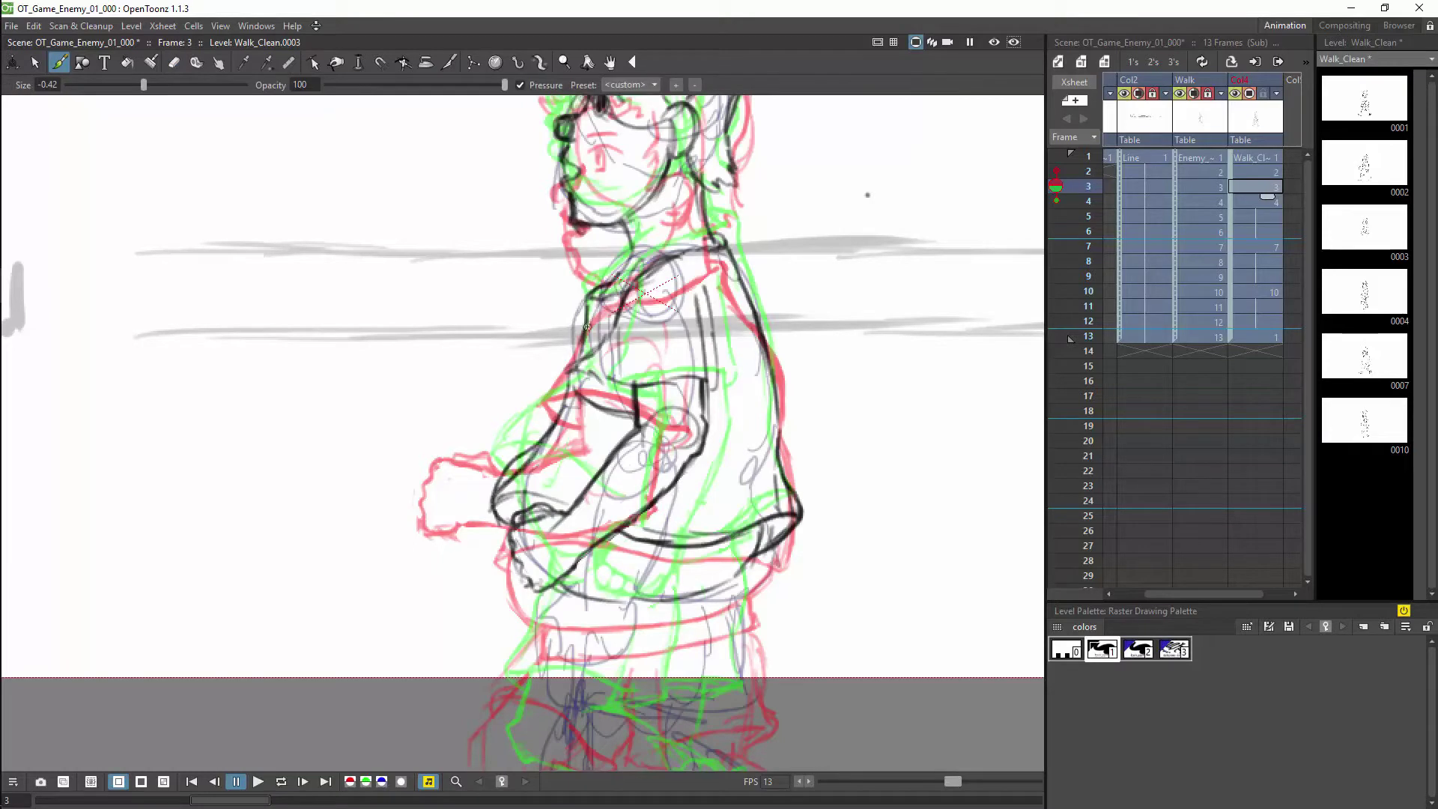
mouse_move(545, 589)
mouse_down()
mouse_move(745, 609)
mouse_move(749, 562)
mouse_up()
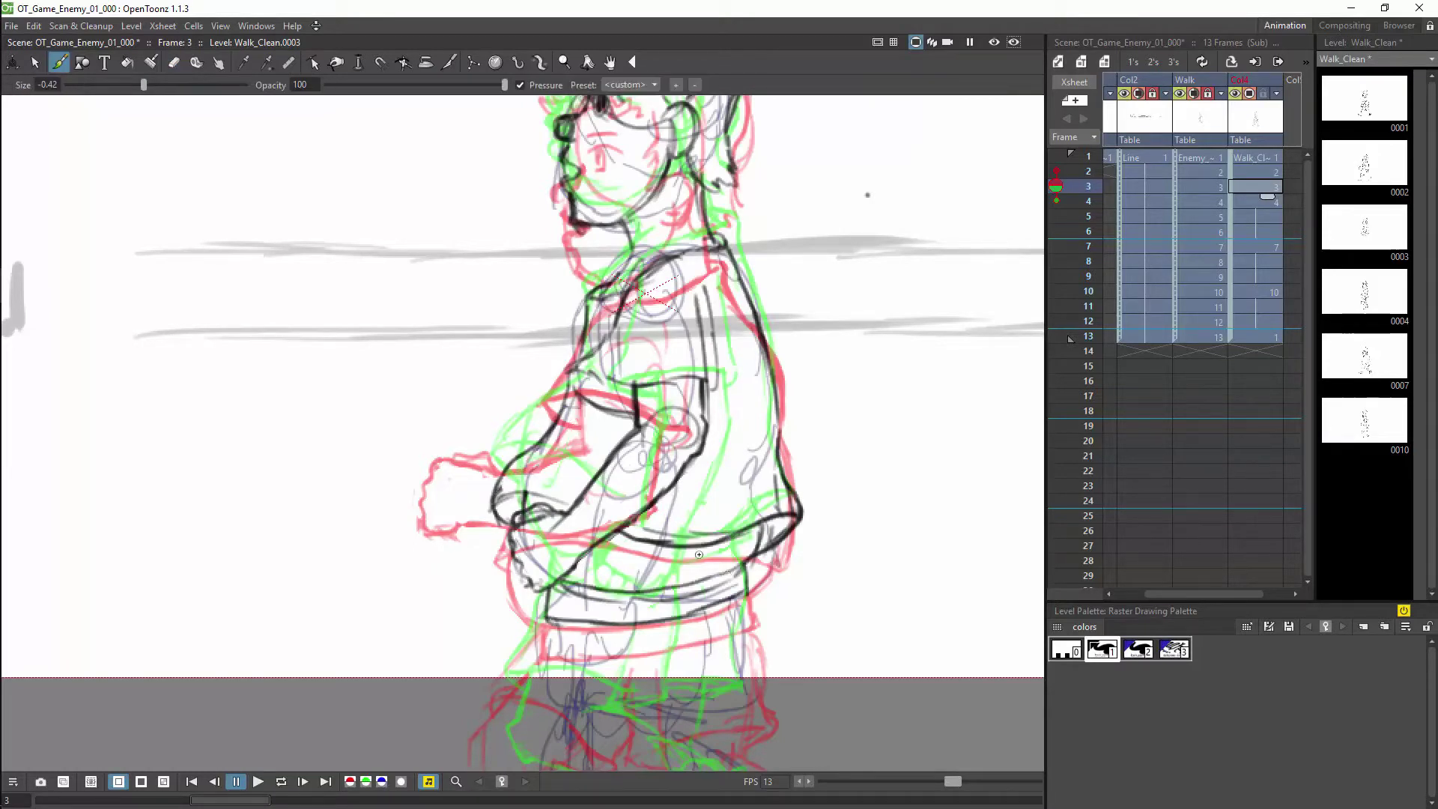
- Erase excess lines at the waistband and draw the shorts' front edge, back edge and hem on frame 3
key(a)
drag(588, 598, 674, 604)
key(space)
mouse_move(858, 481)
mouse_down()
mouse_move(943, 539)
mouse_move(898, 260)
mouse_up()
key(b)
mouse_move(597, 397)
mouse_down()
mouse_move(567, 485)
mouse_move(599, 496)
mouse_up()
drag(601, 494, 693, 500)
drag(781, 373, 767, 514)
drag(685, 497, 767, 514)
- Draw the bent rear leg's thigh, lower leg and foot contours on frame 3
drag(629, 422, 633, 517)
mouse_move(635, 511)
mouse_down()
mouse_move(728, 516)
mouse_move(777, 608)
mouse_up()
drag(699, 526, 837, 587)
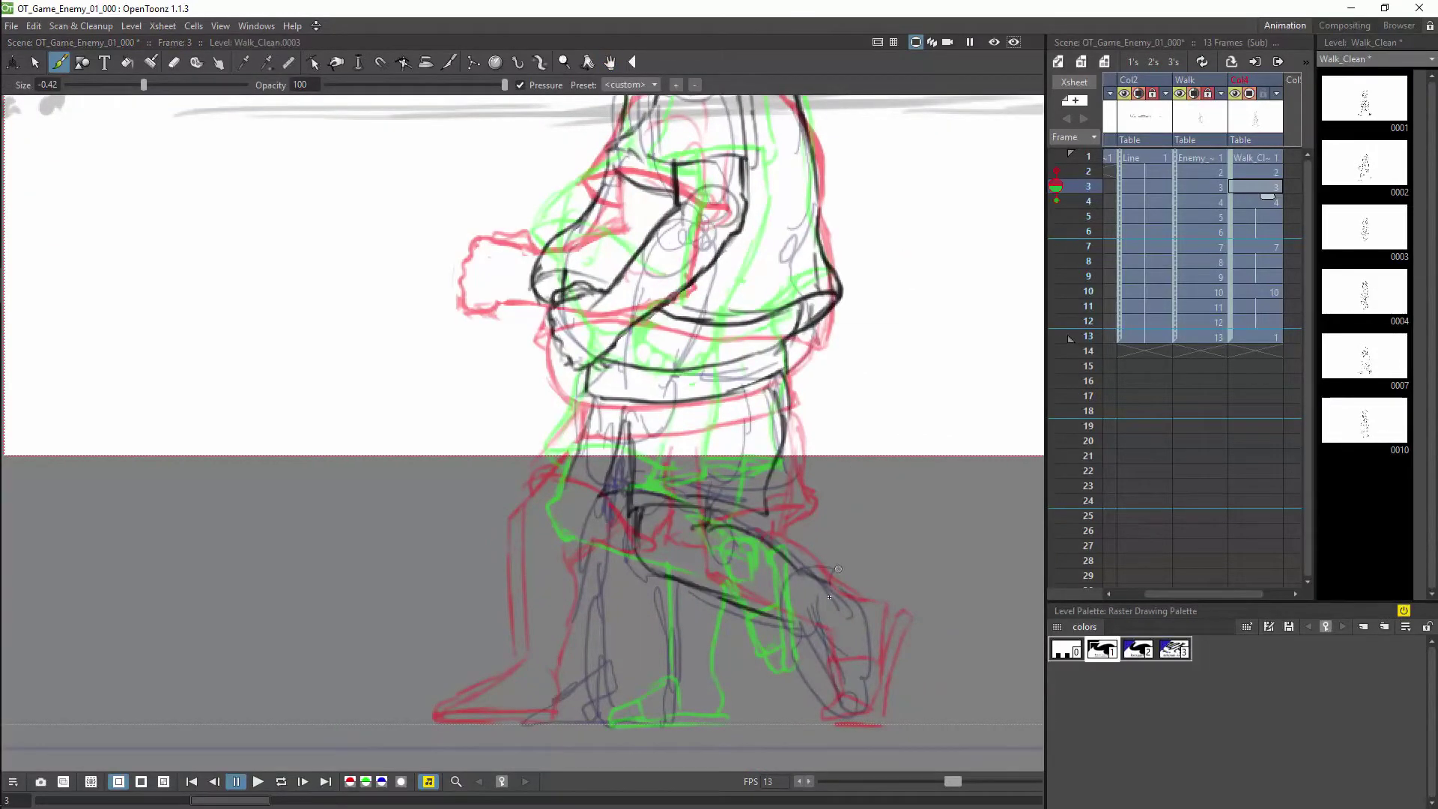
drag(834, 675, 822, 704)
drag(838, 578, 848, 682)
- Erase the excess lines inside the shorts and redraw their front edge and front hem on frame 3
key(a)
mouse_move(625, 412)
mouse_down()
mouse_move(737, 500)
mouse_move(732, 529)
mouse_up()
key(b)
drag(588, 436, 574, 524)
drag(577, 517, 629, 508)
drag(569, 534, 616, 528)
drag(584, 425, 581, 531)
mouse_move(554, 497)
mouse_down()
mouse_move(599, 509)
mouse_move(570, 522)
mouse_up()
key(a)
key(b)
- Draw the supporting leg's shin, calf and foot on frame 3, reinforce the rear leg's contours and save the scene
drag(601, 516, 603, 679)
drag(662, 587, 643, 704)
mouse_move(591, 662)
mouse_down()
mouse_move(536, 710)
mouse_move(656, 715)
mouse_up()
drag(649, 695, 651, 722)
drag(844, 586, 828, 695)
mouse_move(750, 535)
mouse_down()
mouse_move(826, 585)
mouse_move(811, 573)
mouse_up()
key(a)
key(ctrl+s)
- Go to frame 5 of the Walk_Clean column and add frame 7 to the onion skin
scroll(854, 453, down, 6)
click(1061, 205)
click(1271, 217)
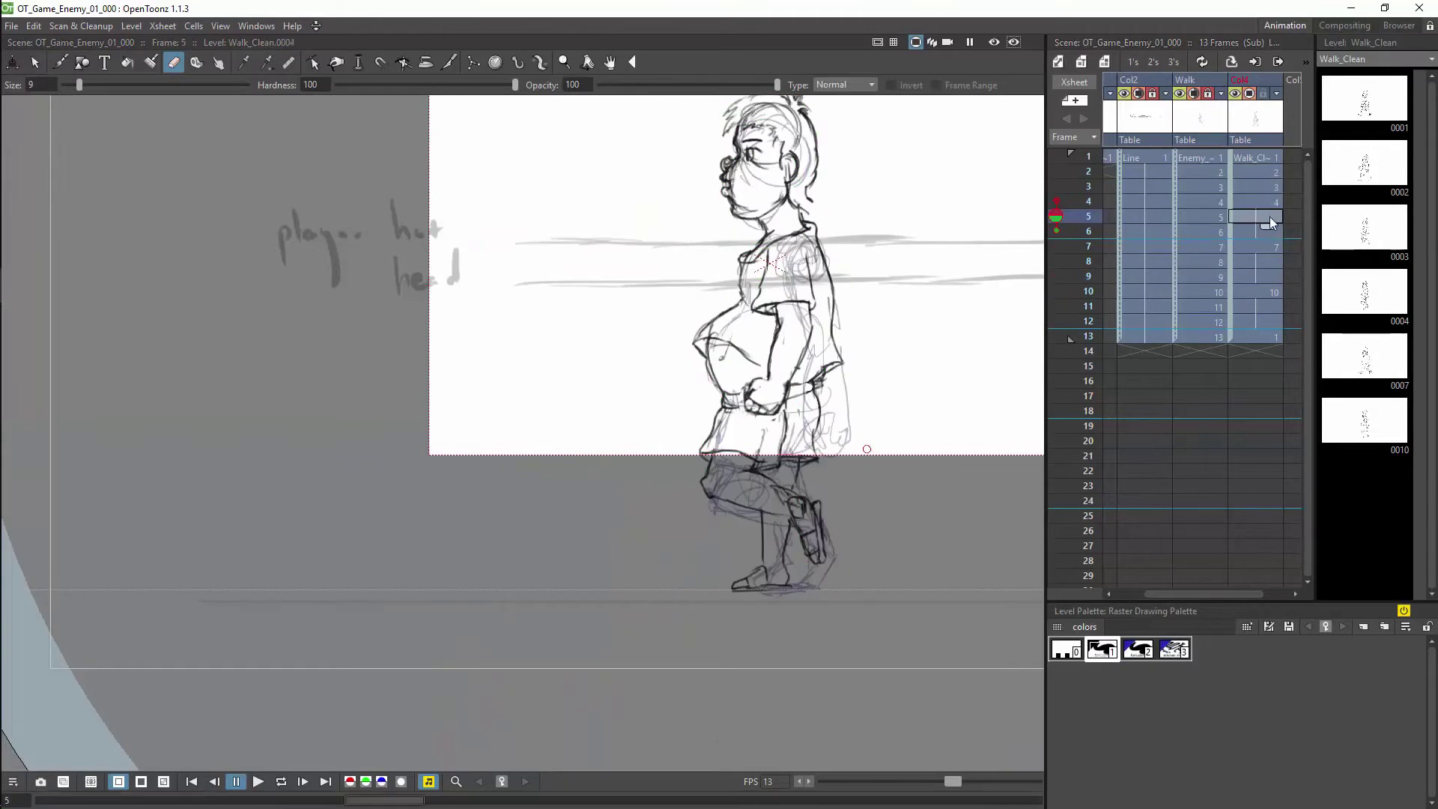
key(space)
drag(948, 387, 979, 492)
scroll(954, 443, up, 6)
click(1057, 245)
key(space)
drag(827, 326, 842, 533)
- Draw the head on frame 5 with its face profile, eye, ear and hair, plus the neck lines
key(b)
mouse_move(643, 200)
mouse_down()
mouse_move(614, 215)
mouse_move(569, 360)
mouse_move(652, 408)
mouse_move(564, 339)
mouse_move(594, 284)
mouse_up()
mouse_move(572, 236)
mouse_down()
mouse_move(674, 271)
mouse_move(700, 367)
mouse_move(678, 283)
mouse_move(721, 382)
mouse_up()
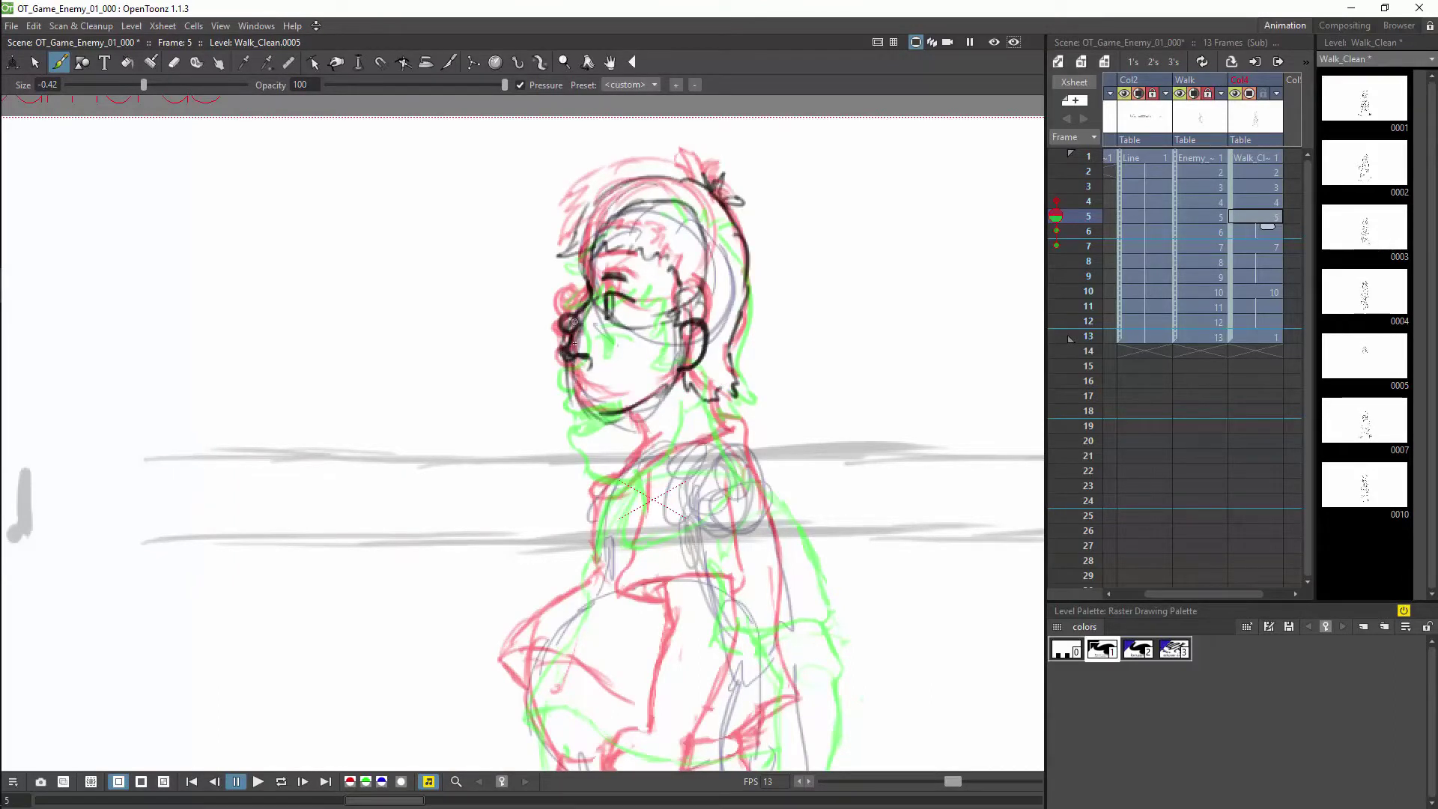
drag(644, 406, 650, 444)
drag(714, 395, 729, 436)
- Flip between frames 2 to 5 to compare the poses, erasing the stray line at the sleeve on frame 3
key(space)
drag(808, 562, 786, 408)
click(1266, 203)
click(1266, 187)
click(1271, 205)
key(Up)
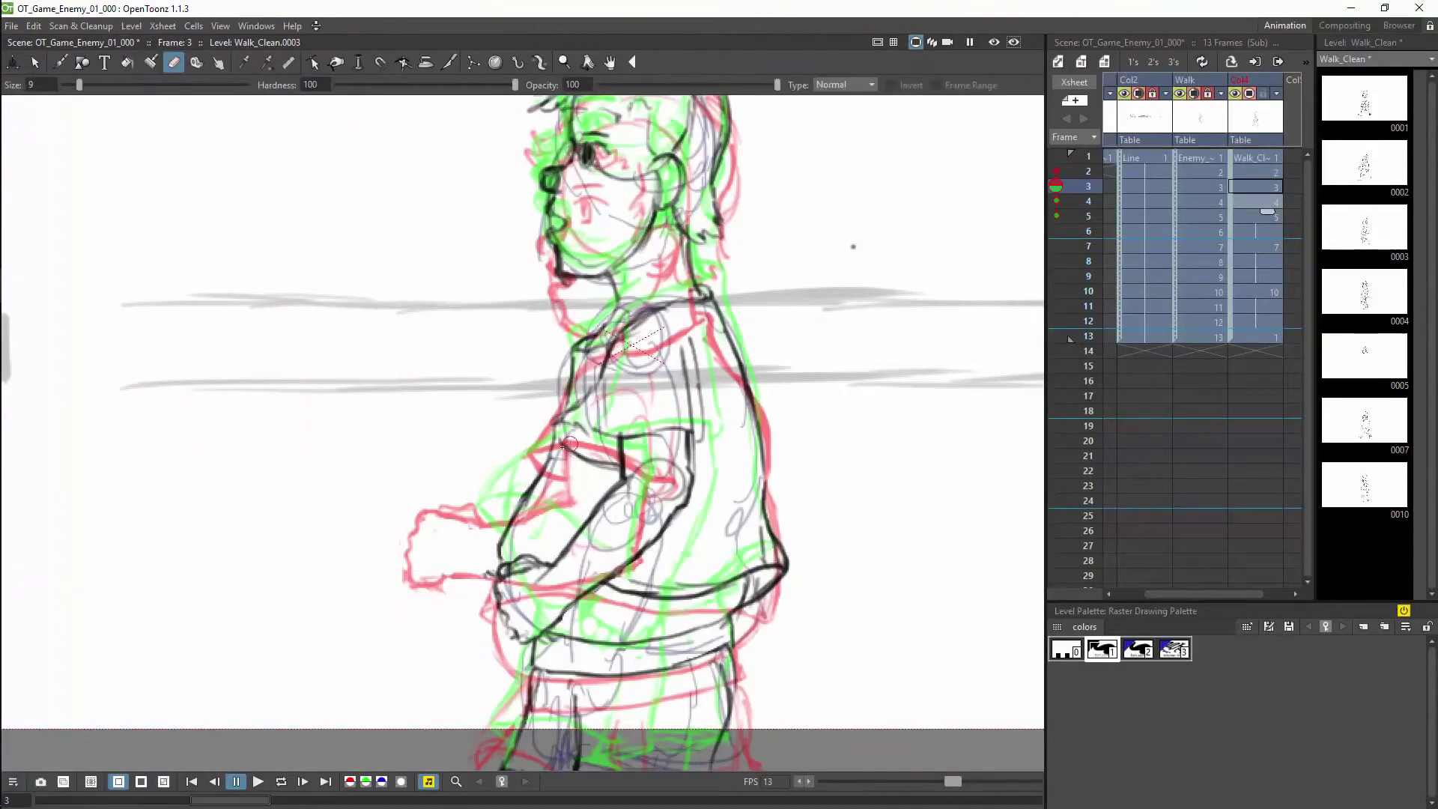
key(a)
mouse_move(690, 447)
mouse_down()
mouse_move(702, 369)
mouse_move(688, 420)
mouse_up()
click(1261, 217)
click(1264, 202)
click(1270, 173)
click(1271, 188)
click(1275, 203)
click(1276, 218)
- Sketch the shoulder curve, upper arm, elbow circle, forearm and hand on frame 5
key(b)
drag(627, 299, 623, 433)
drag(721, 303, 761, 454)
mouse_move(656, 327)
mouse_down()
mouse_move(704, 473)
mouse_move(774, 480)
mouse_up()
drag(772, 491, 756, 597)
drag(698, 461, 701, 519)
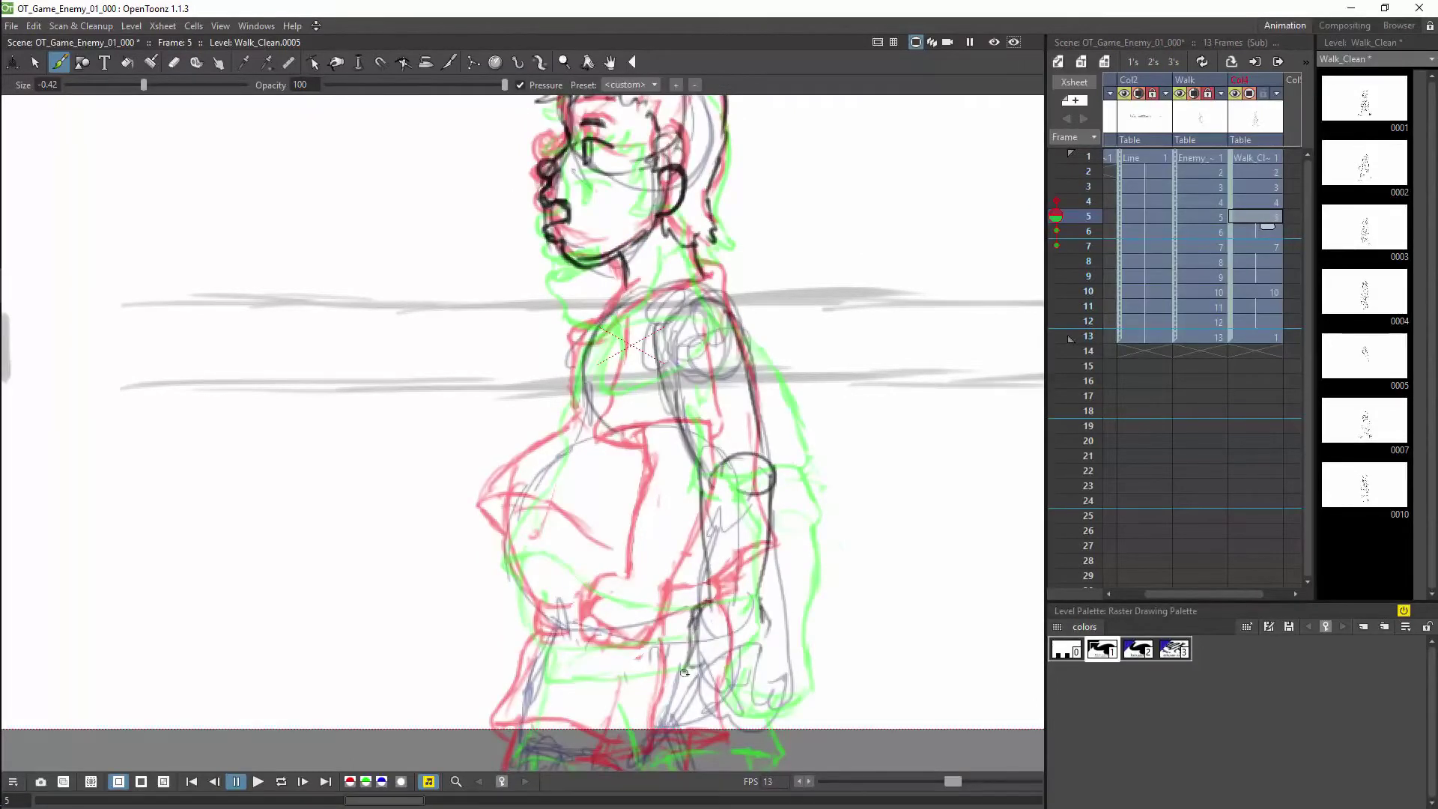
drag(755, 604, 760, 639)
drag(693, 672, 717, 665)
- Select the rough hand and forearm end on frame 5 and move them closer to the belly
click(36, 65)
drag(706, 591, 822, 622)
drag(751, 643, 730, 633)
- Draw the protruding chest line, the raised shirt hem and the belly contour on frame 5
key(b)
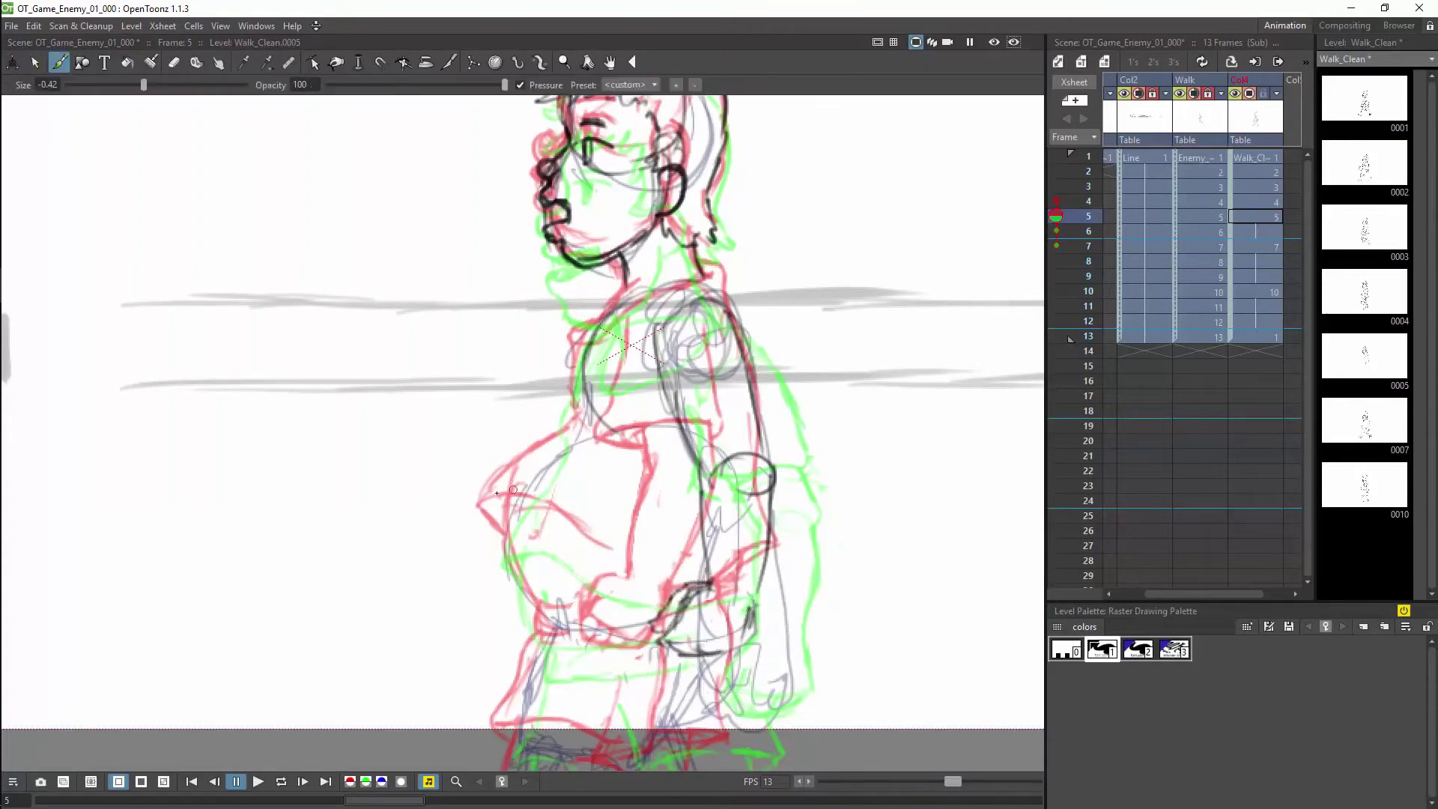
drag(503, 534, 484, 491)
drag(485, 490, 536, 517)
drag(483, 488, 581, 405)
drag(512, 505, 613, 572)
drag(506, 510, 627, 641)
- Compare frame 5 with frame 7, and draw the shoulder, sleeve and forearm contours on frame 5
drag(1061, 216, 1065, 234)
click(1265, 249)
click(1265, 218)
key(space)
drag(837, 500, 848, 522)
click(66, 65)
drag(587, 425, 688, 309)
mouse_move(669, 411)
mouse_down()
mouse_move(703, 472)
mouse_move(686, 613)
mouse_up()
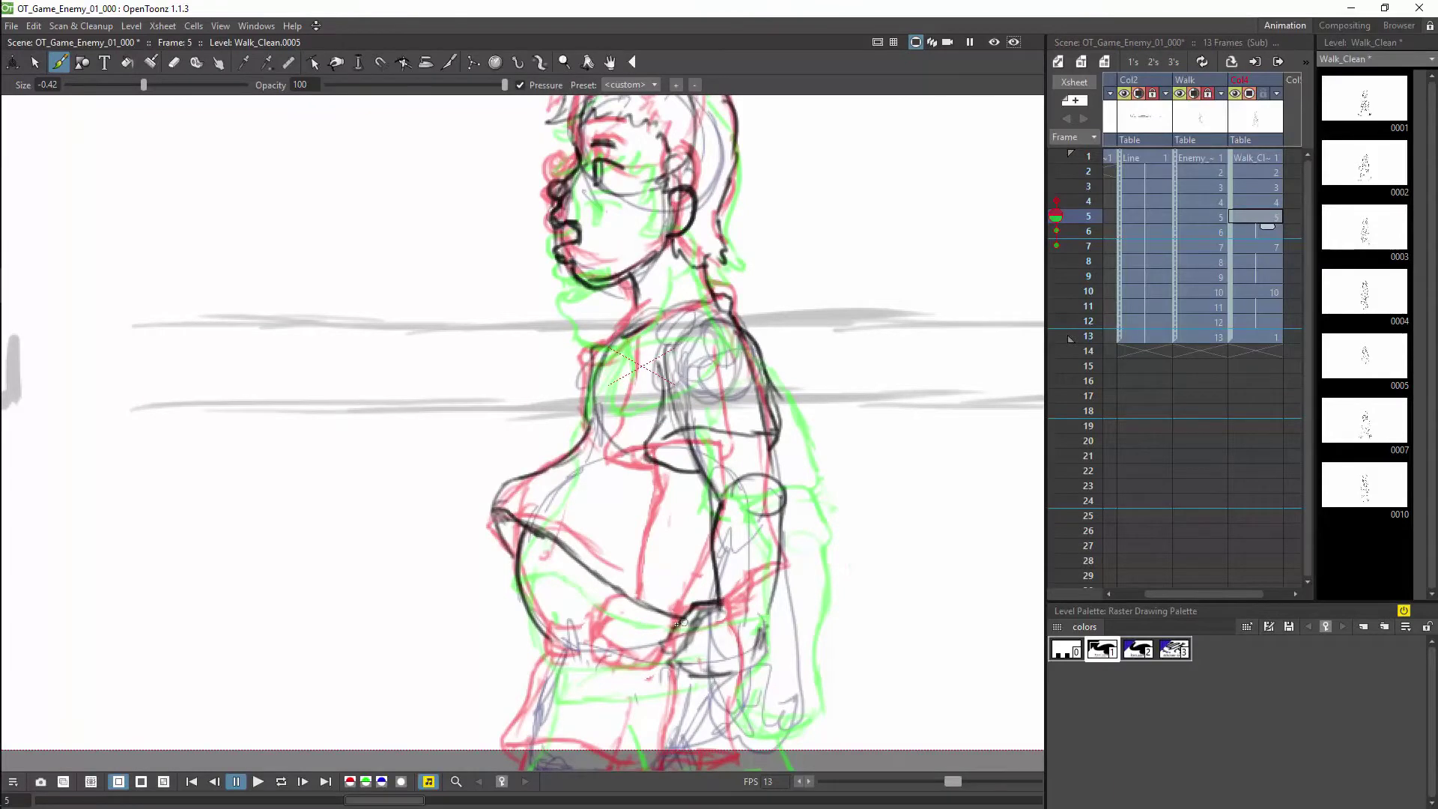
- Draw the belly's underside and the waistband on frame 5, and save the scene
key(space)
drag(823, 625, 870, 492)
mouse_move(603, 517)
mouse_down()
mouse_move(602, 549)
mouse_move(744, 549)
mouse_up()
drag(605, 522, 712, 523)
key(ctrl+s)
- Draw the shorts' front edge, inner fold lines and the joint circle below them on frame 5
key(space)
drag(815, 599, 849, 474)
mouse_move(637, 433)
mouse_down()
mouse_move(606, 524)
mouse_move(626, 599)
mouse_up()
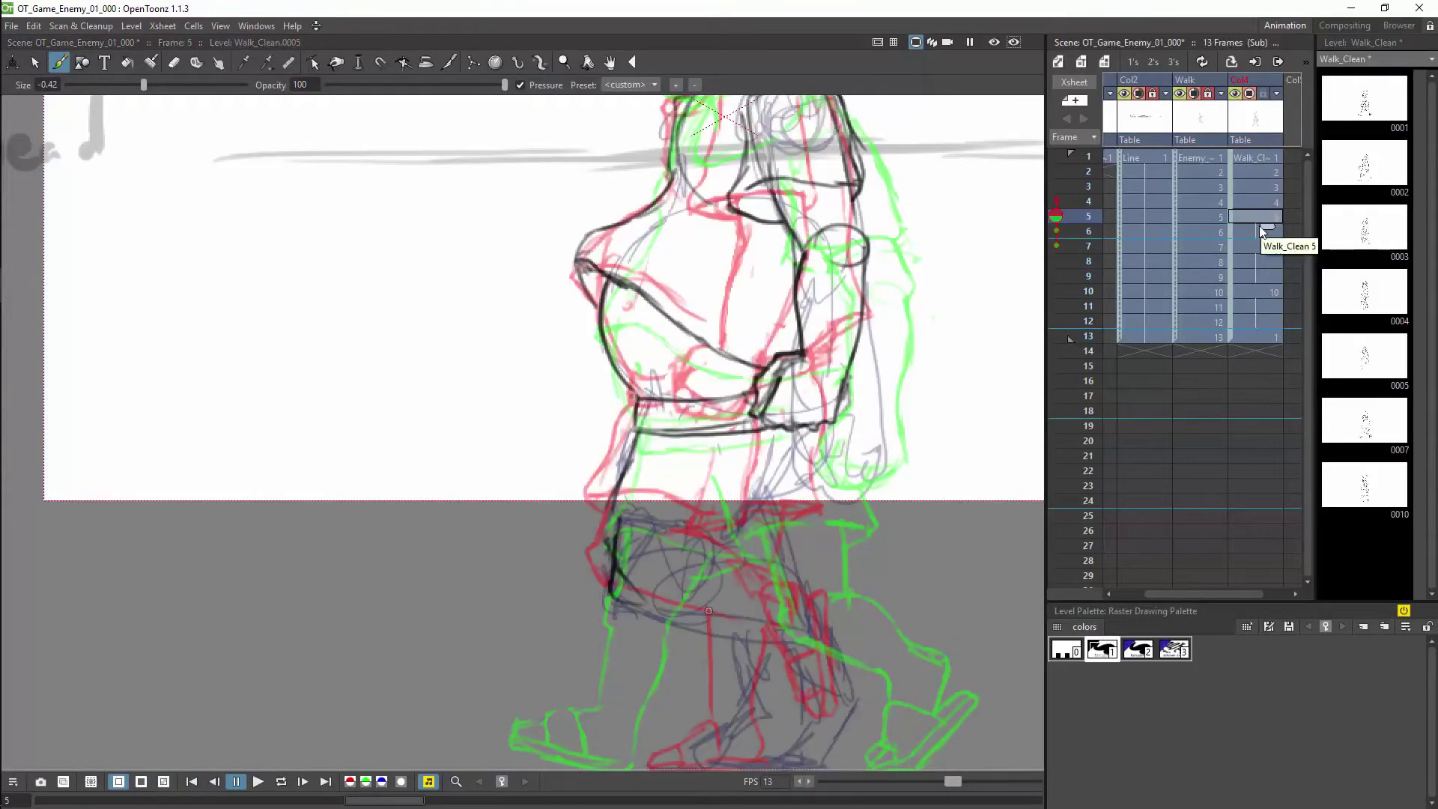
key(ctrl+z)
drag(681, 452, 682, 512)
mouse_move(666, 451)
mouse_down()
mouse_move(668, 593)
mouse_move(696, 606)
mouse_up()
- Draw the trailing leg's thigh, knee circle and lower leg on frame 5
drag(704, 550, 854, 603)
drag(704, 622, 846, 645)
mouse_move(802, 633)
mouse_down()
mouse_move(850, 652)
mouse_move(886, 737)
mouse_up()
- Draw the shorts' hem and back edge on frame 5, saving the scene
drag(669, 529, 734, 529)
drag(624, 534, 673, 553)
mouse_move(660, 530)
mouse_down()
mouse_move(685, 554)
mouse_move(660, 592)
mouse_up()
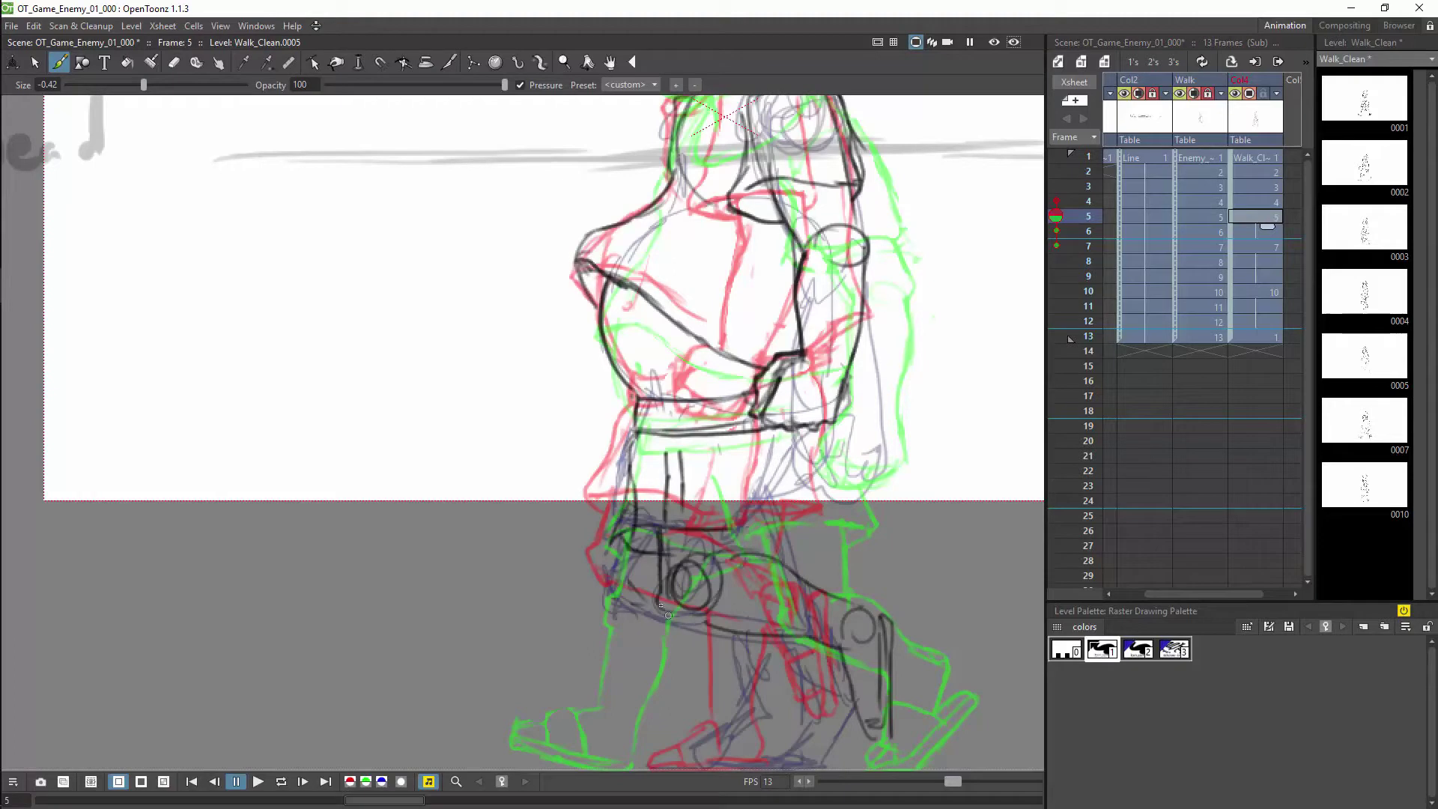
key(ctrl+s)
drag(821, 427, 816, 513)
drag(824, 518, 776, 538)
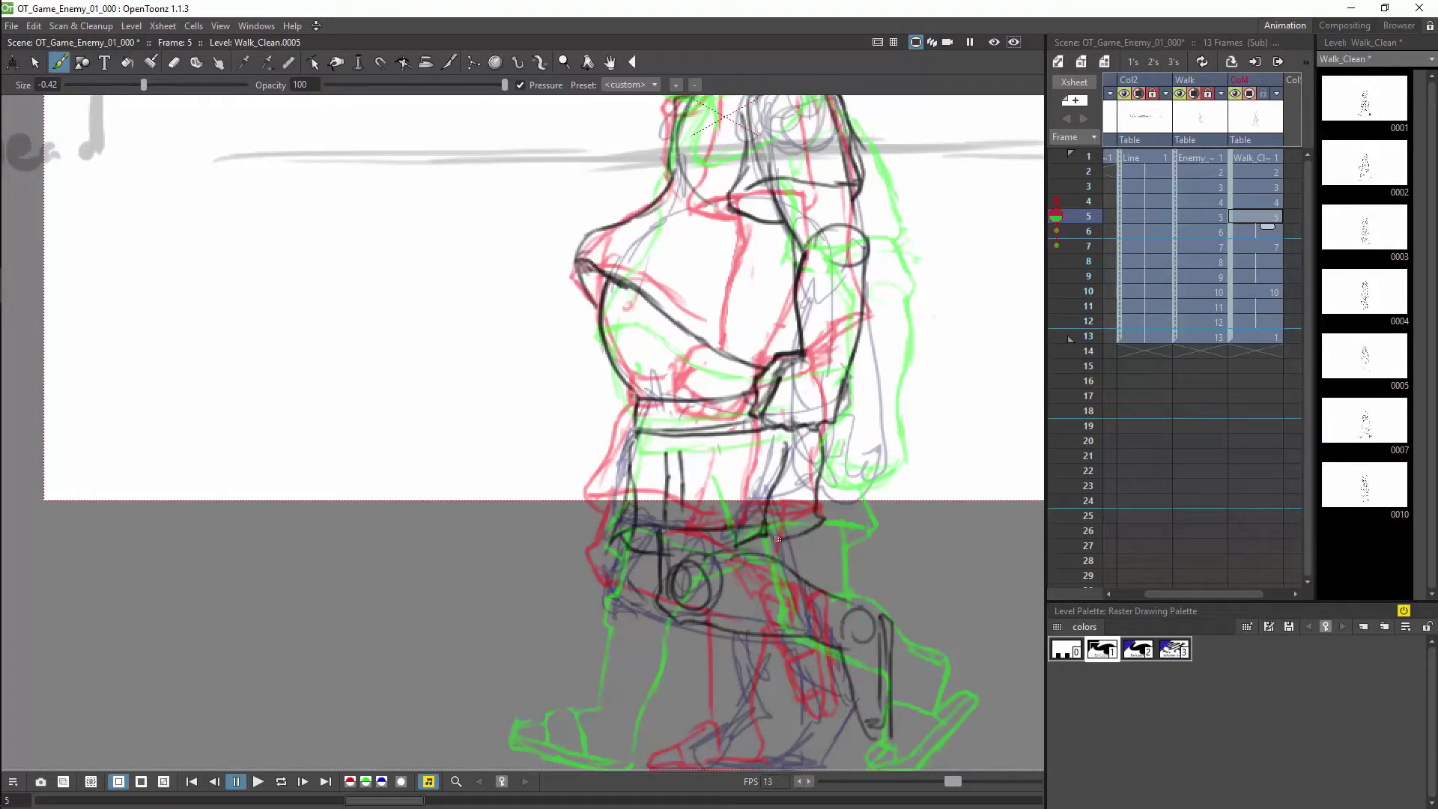
- Draw the other leg's shin, calf and foot beneath the thigh on frame 5
drag(774, 638, 743, 693)
drag(848, 672, 858, 503)
mouse_move(754, 479)
mouse_down()
mouse_move(782, 522)
mouse_move(765, 571)
mouse_up()
mouse_move(769, 570)
mouse_down()
mouse_move(742, 585)
mouse_move(779, 593)
mouse_up()
drag(791, 589, 840, 521)
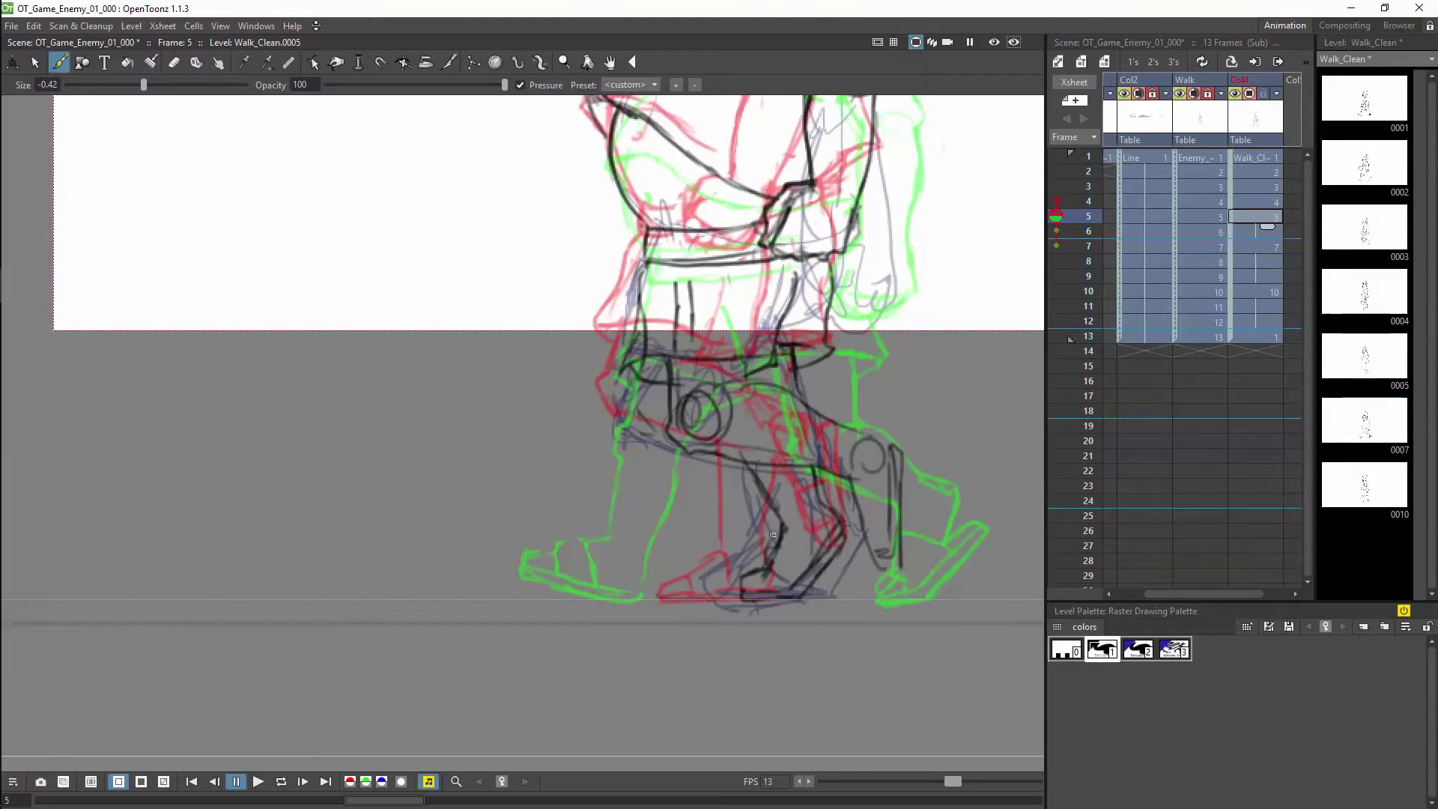
- Erase the fold lines inside the shorts and reinforce the trailing leg's thigh, ankle and shoe on frame 5
key(a)
drag(691, 282, 692, 341)
drag(677, 281, 677, 349)
key(b)
drag(885, 497, 858, 503)
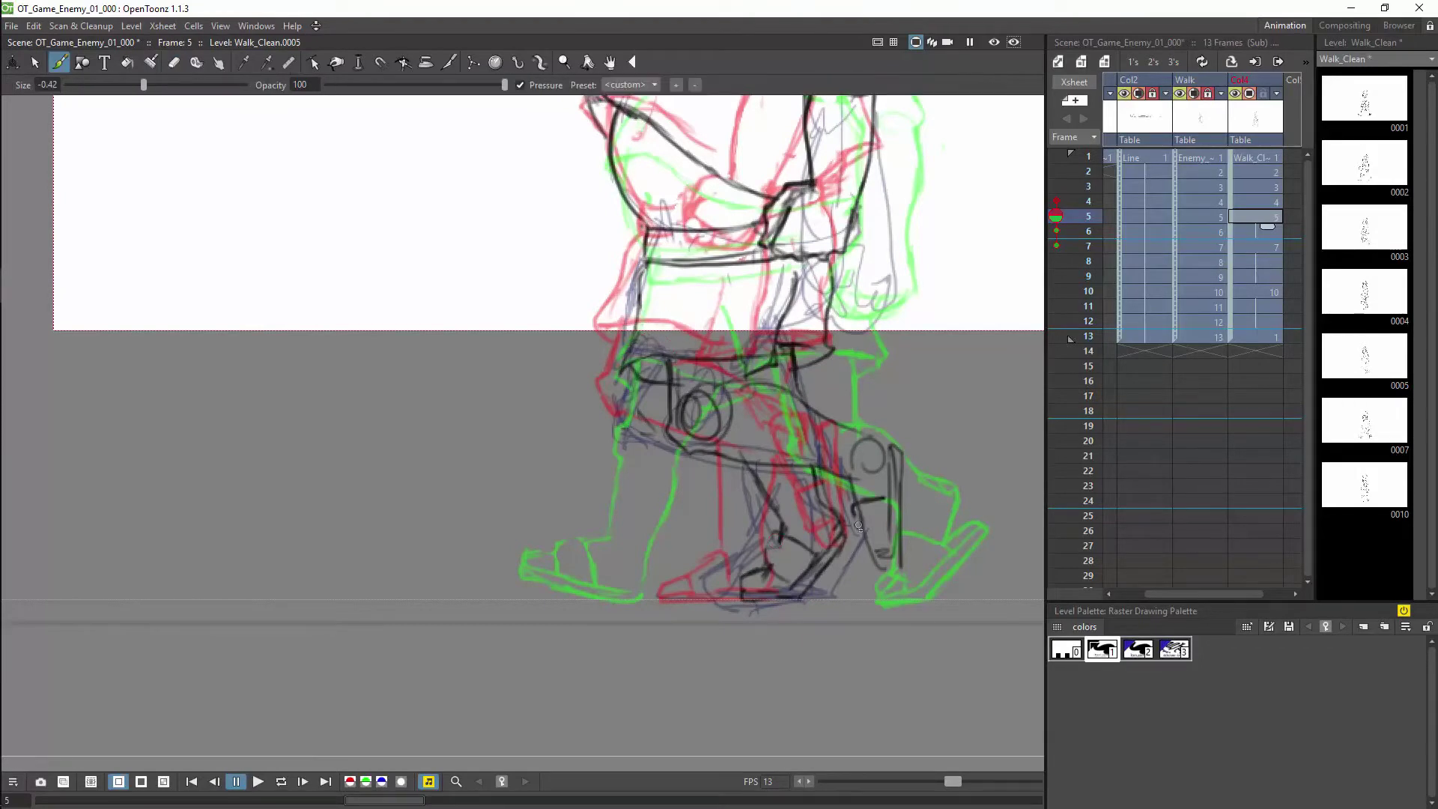
drag(786, 388, 888, 448)
drag(892, 459, 893, 496)
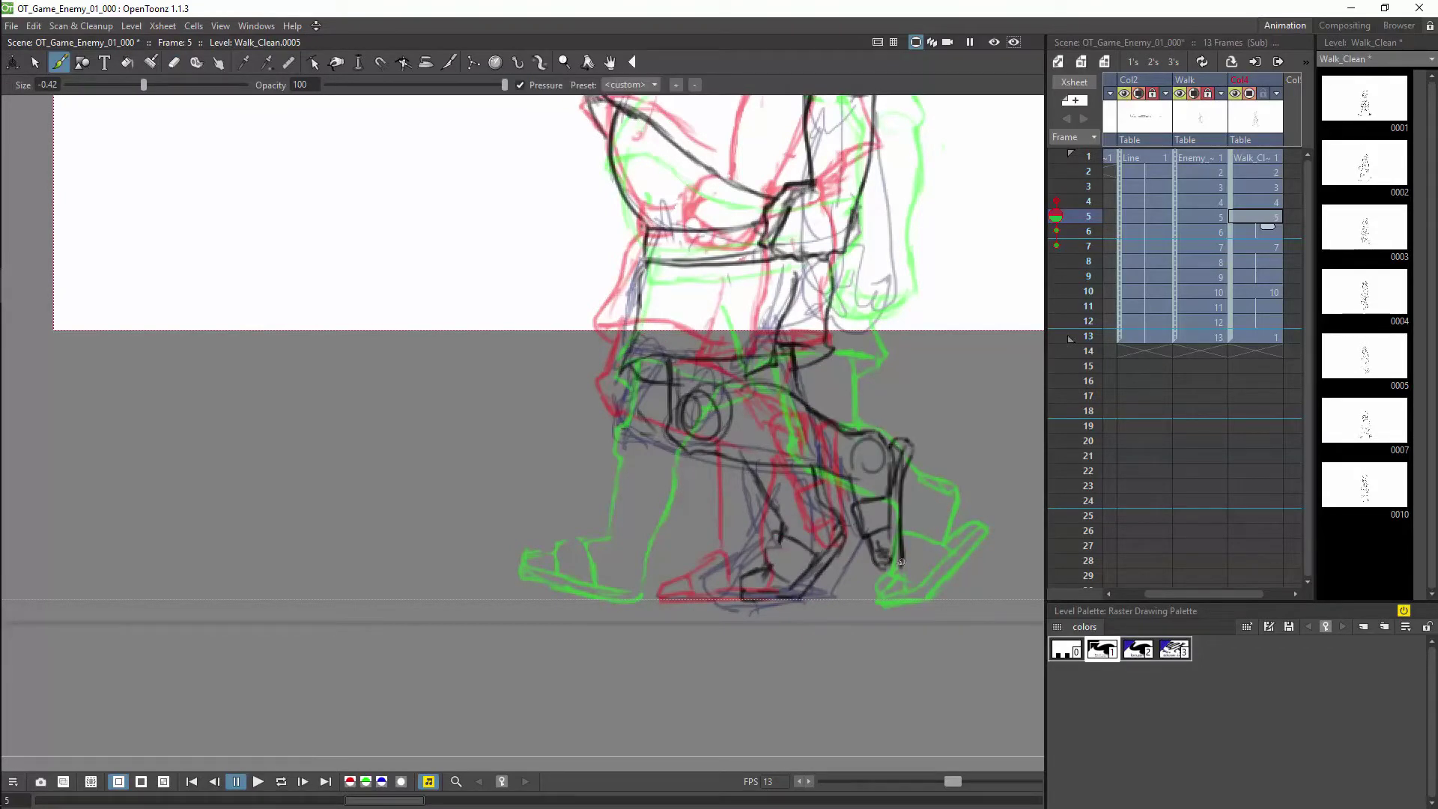
- Go to frame 6 and create a new blank drawing in the Walk_Clean level
key(space)
mouse_move(882, 299)
mouse_down()
mouse_move(863, 443)
mouse_move(920, 427)
mouse_move(913, 708)
mouse_up()
scroll(864, 443, down, 6)
key(Down)
scroll(959, 411, up, 6)
key(space)
key(alt+d)
- Draw the shoulder, the back of the sleeve and the sleeve hem on frame 6
key(b)
drag(587, 373, 707, 313)
mouse_move(723, 345)
mouse_down()
mouse_move(672, 487)
mouse_move(780, 439)
mouse_up()
drag(785, 454, 693, 477)
mouse_move(658, 382)
mouse_down()
mouse_move(657, 481)
mouse_move(783, 448)
mouse_up()
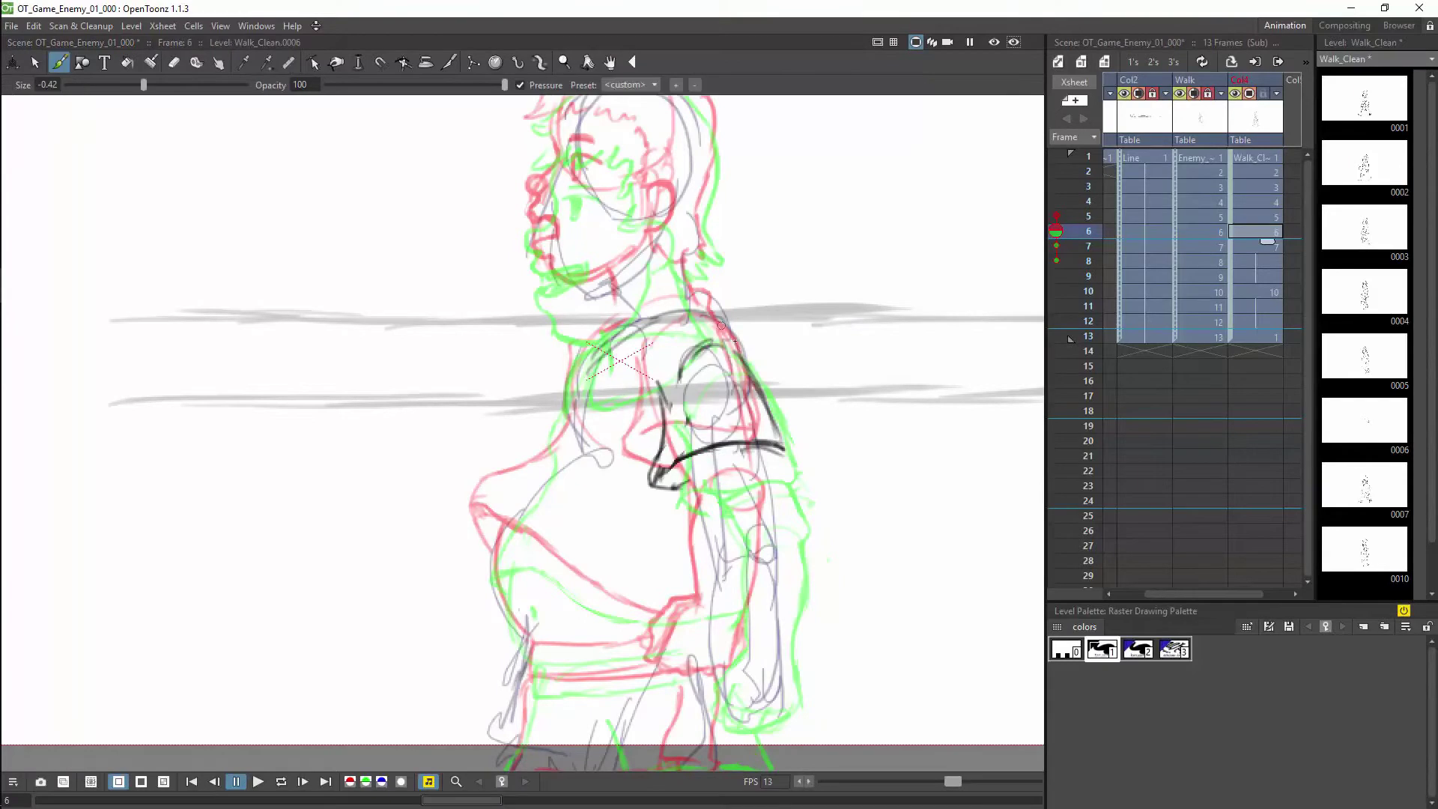
- Draw the chest line, the raised shirt hem, and the hanging arm with its hand on frame 6
mouse_move(625, 323)
mouse_down()
mouse_move(517, 544)
mouse_move(697, 620)
mouse_up()
mouse_move(697, 457)
mouse_down()
mouse_move(725, 592)
mouse_move(716, 650)
mouse_up()
mouse_move(768, 445)
mouse_down()
mouse_move(786, 603)
mouse_move(764, 644)
mouse_up()
mouse_move(725, 621)
mouse_down()
mouse_move(696, 704)
mouse_move(683, 661)
mouse_move(733, 710)
mouse_up()
drag(723, 526, 712, 626)
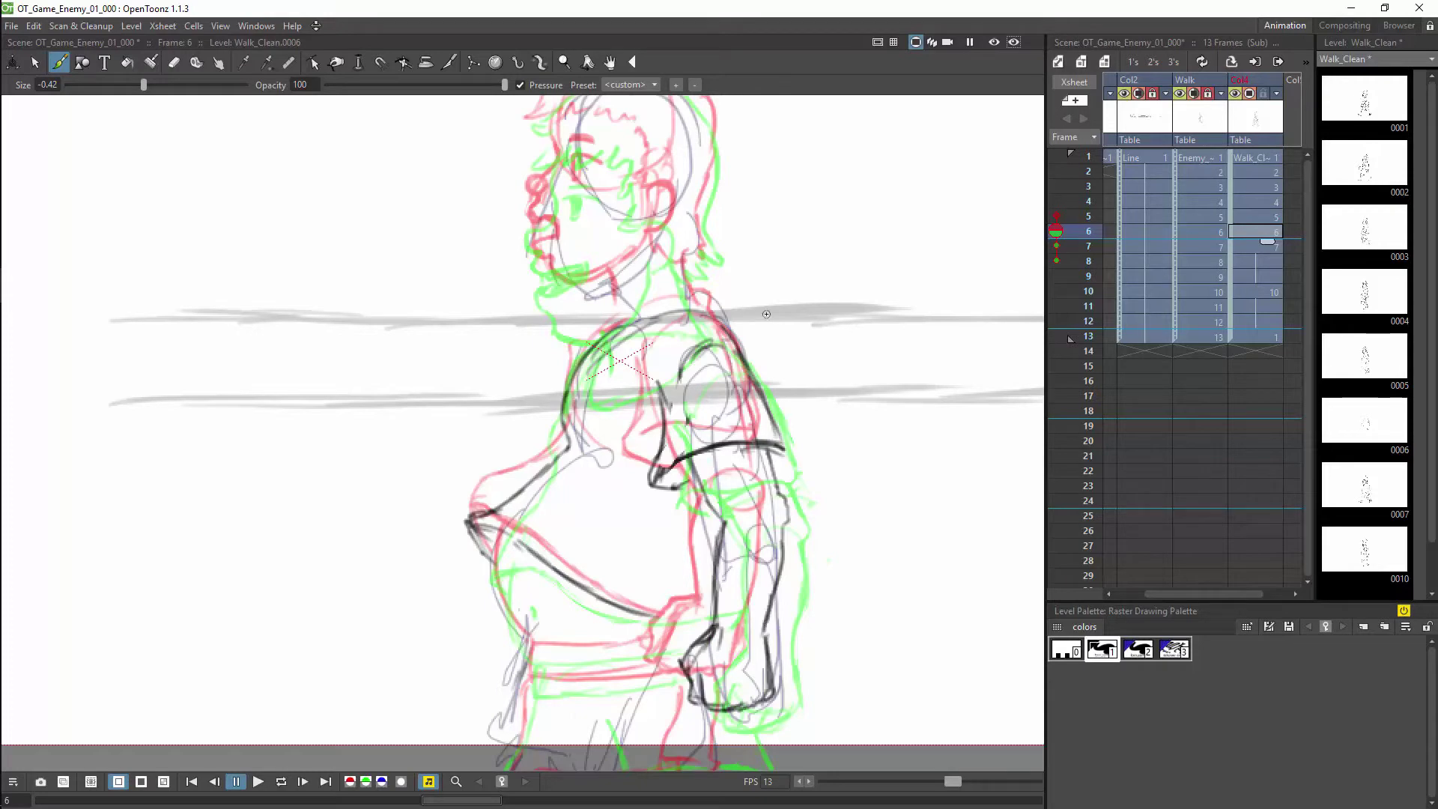
- Draw the head on frame 6 with its face profile, eye, mouth, jaw, ear and hair outline
drag(674, 299, 688, 472)
mouse_move(552, 289)
mouse_down()
mouse_move(698, 241)
mouse_move(724, 432)
mouse_up()
drag(724, 432, 668, 416)
mouse_move(661, 369)
mouse_down()
mouse_move(683, 395)
mouse_move(665, 418)
mouse_up()
mouse_move(545, 378)
mouse_down()
mouse_move(551, 393)
mouse_move(550, 376)
mouse_up()
drag(569, 304, 566, 449)
drag(558, 397, 587, 485)
mouse_move(579, 294)
mouse_down()
mouse_move(571, 346)
mouse_move(669, 419)
mouse_up()
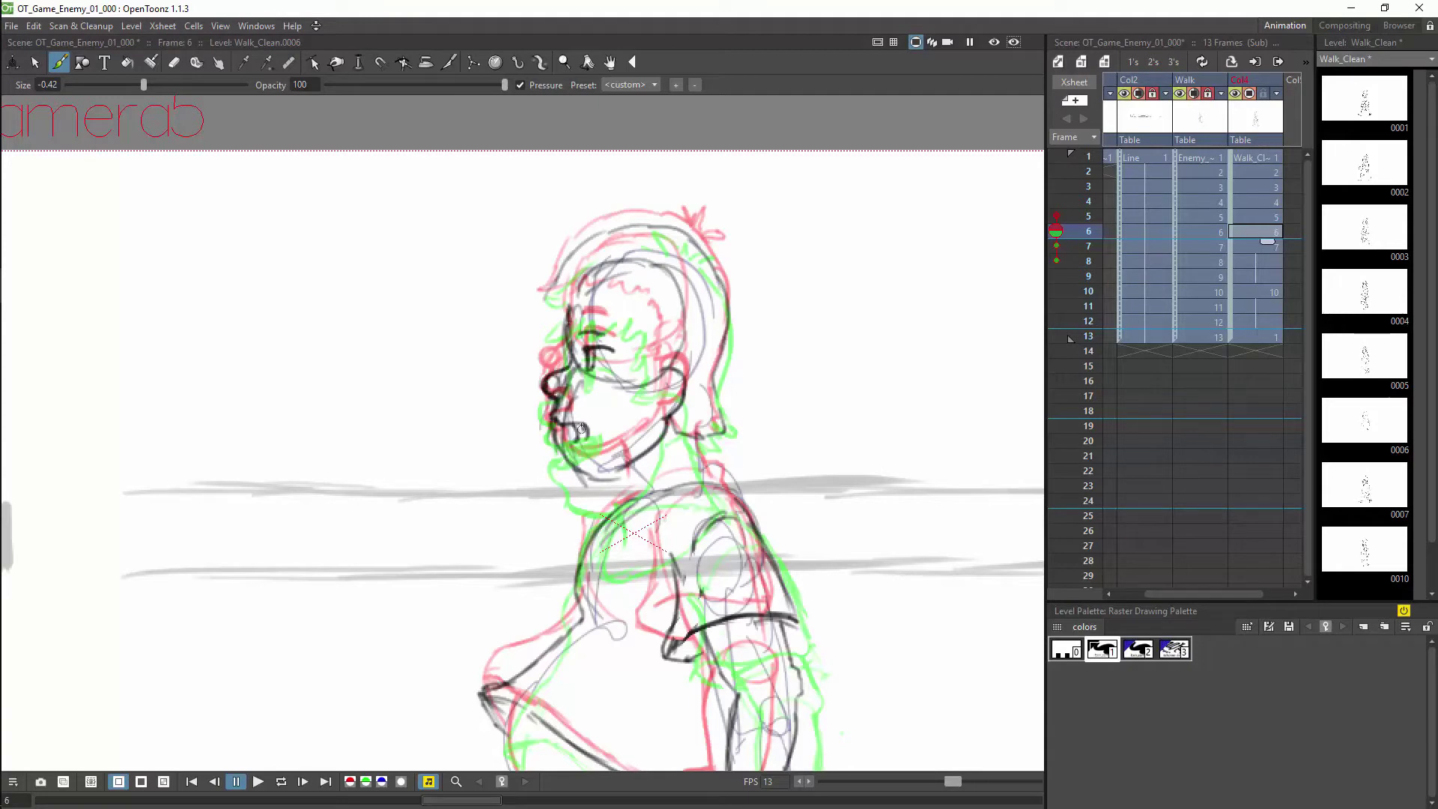
- Draw the neck lines and the shirt collar on frame 6
drag(589, 482, 639, 497)
drag(695, 431, 720, 498)
drag(611, 515, 610, 509)
- Draw the belly contour, its underside and the waistband on frame 6, and save the scene
key(space)
drag(829, 638, 861, 296)
mouse_move(554, 363)
mouse_down()
mouse_move(551, 447)
mouse_move(570, 470)
mouse_up()
drag(556, 410, 559, 429)
mouse_move(599, 487)
mouse_down()
mouse_move(708, 481)
mouse_move(760, 460)
mouse_up()
drag(576, 482, 576, 516)
drag(576, 516, 734, 503)
drag(585, 518, 640, 515)
key(ctrl+s)
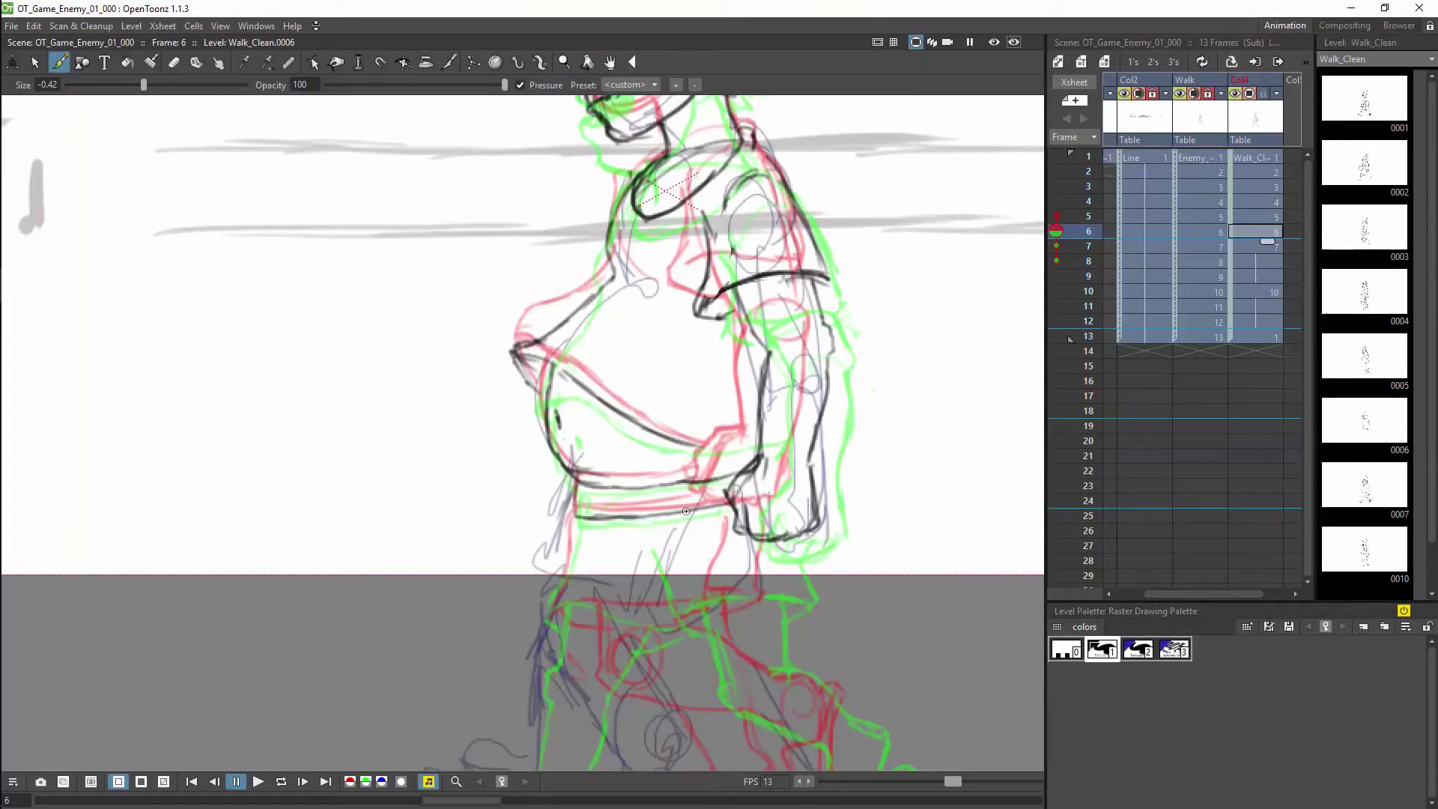
- Draw the leading leg on frame 6 down to its foot, and hatch the inner edge of the shorts
scroll(686, 510, down, 3)
mouse_move(569, 418)
mouse_down()
mouse_move(655, 459)
mouse_move(637, 582)
mouse_up()
drag(629, 450, 687, 571)
drag(645, 581, 626, 668)
drag(701, 576, 644, 660)
drag(643, 600, 627, 666)
drag(626, 659, 648, 674)
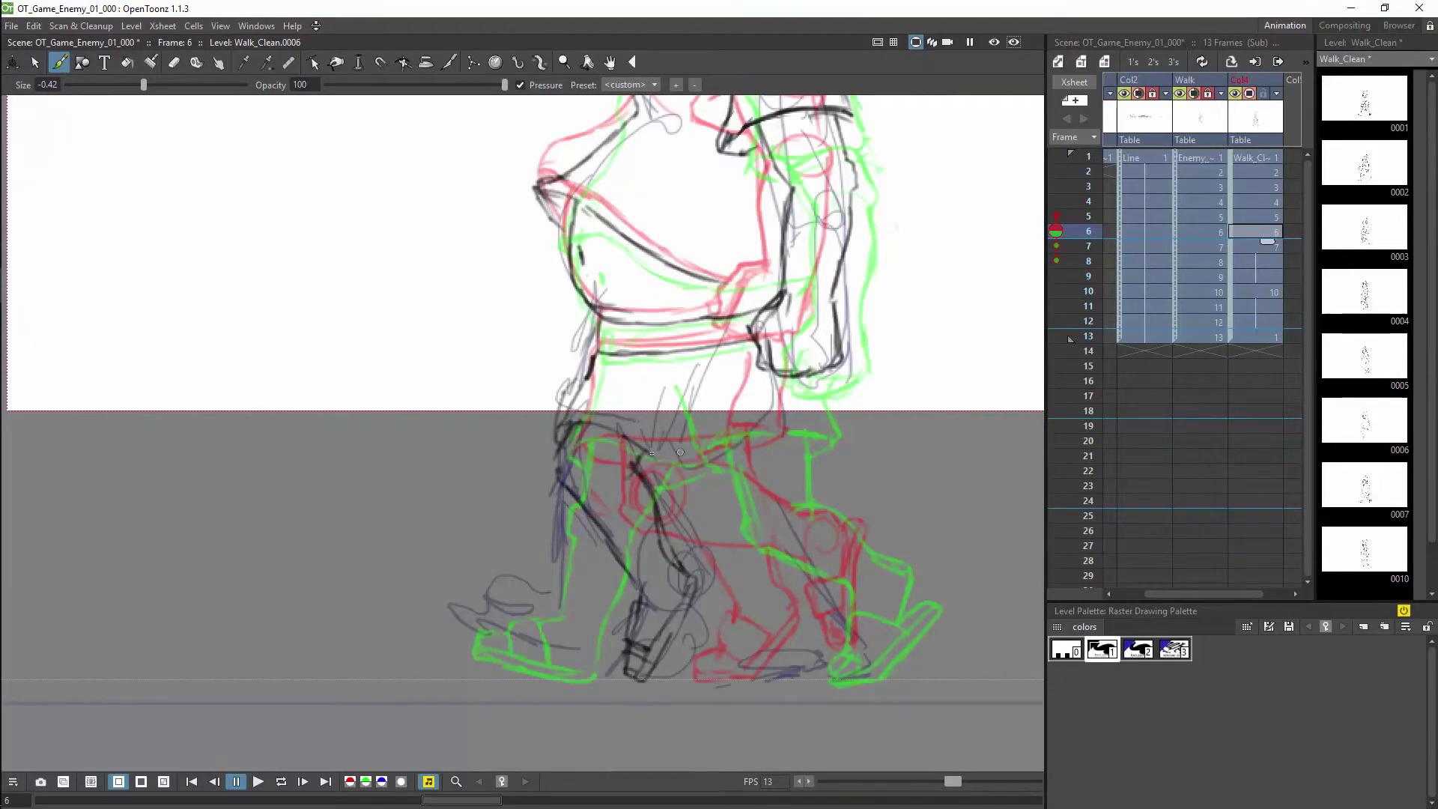
drag(640, 456, 658, 471)
drag(647, 460, 682, 476)
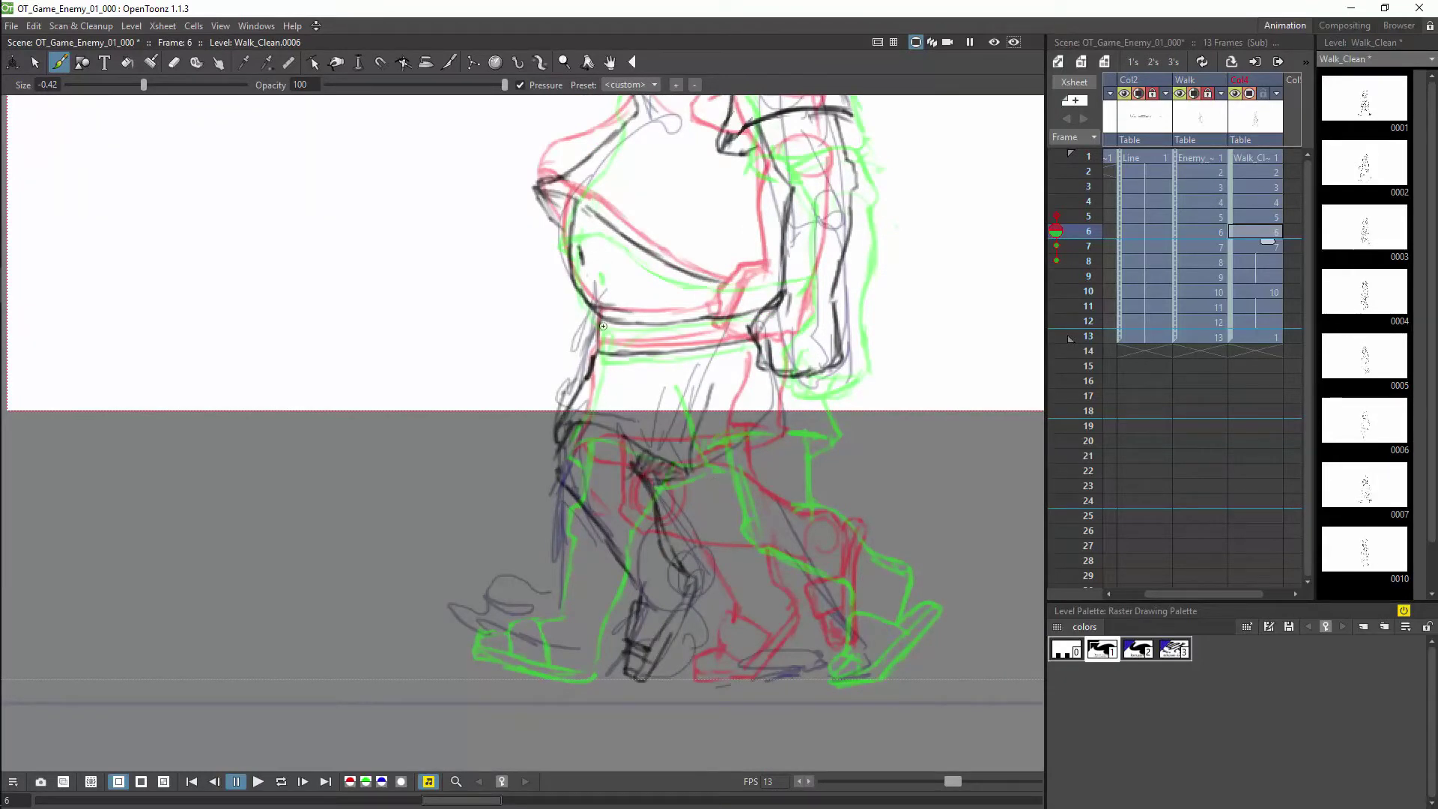
- Draw the rear hem of the shorts on frame 6 with the trailing leg's front contour and foot
drag(807, 426, 790, 386)
mouse_move(782, 428)
mouse_down()
mouse_move(804, 451)
mouse_move(789, 505)
mouse_up()
mouse_move(739, 523)
mouse_down()
mouse_move(806, 620)
mouse_move(764, 665)
mouse_up()
drag(763, 675, 822, 671)
drag(809, 621, 833, 644)
drag(783, 650, 763, 676)
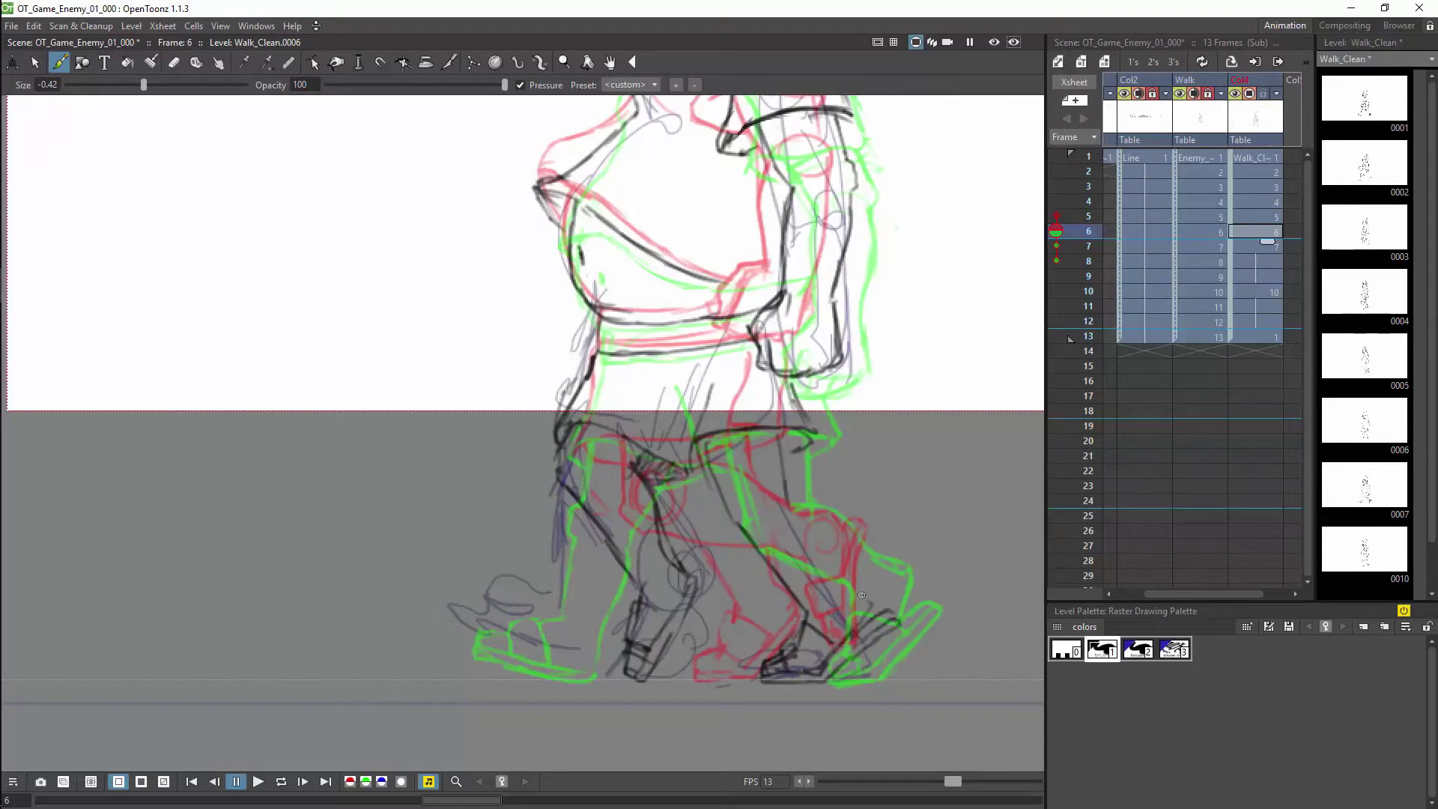
- Draw the trailing leg's back contour and knee on frame 6, and clean up its lines and sole
drag(785, 444, 791, 498)
drag(806, 505, 860, 619)
key(a)
drag(828, 537, 847, 565)
key(b)
drag(706, 446, 742, 532)
drag(879, 626, 827, 670)
key(e)
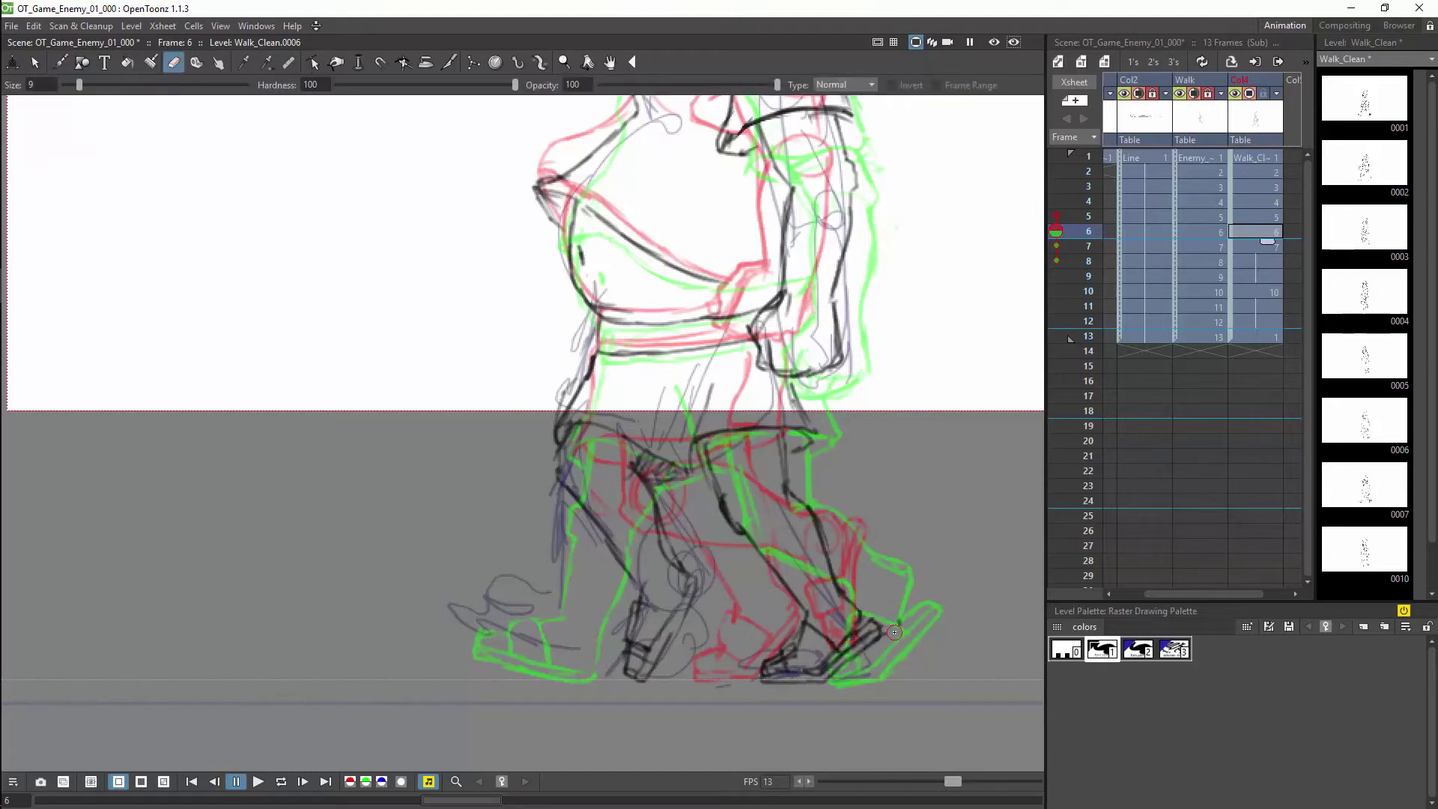
- Rough in the torso and shoulder contours on frame 8 over the sketch
key(period)
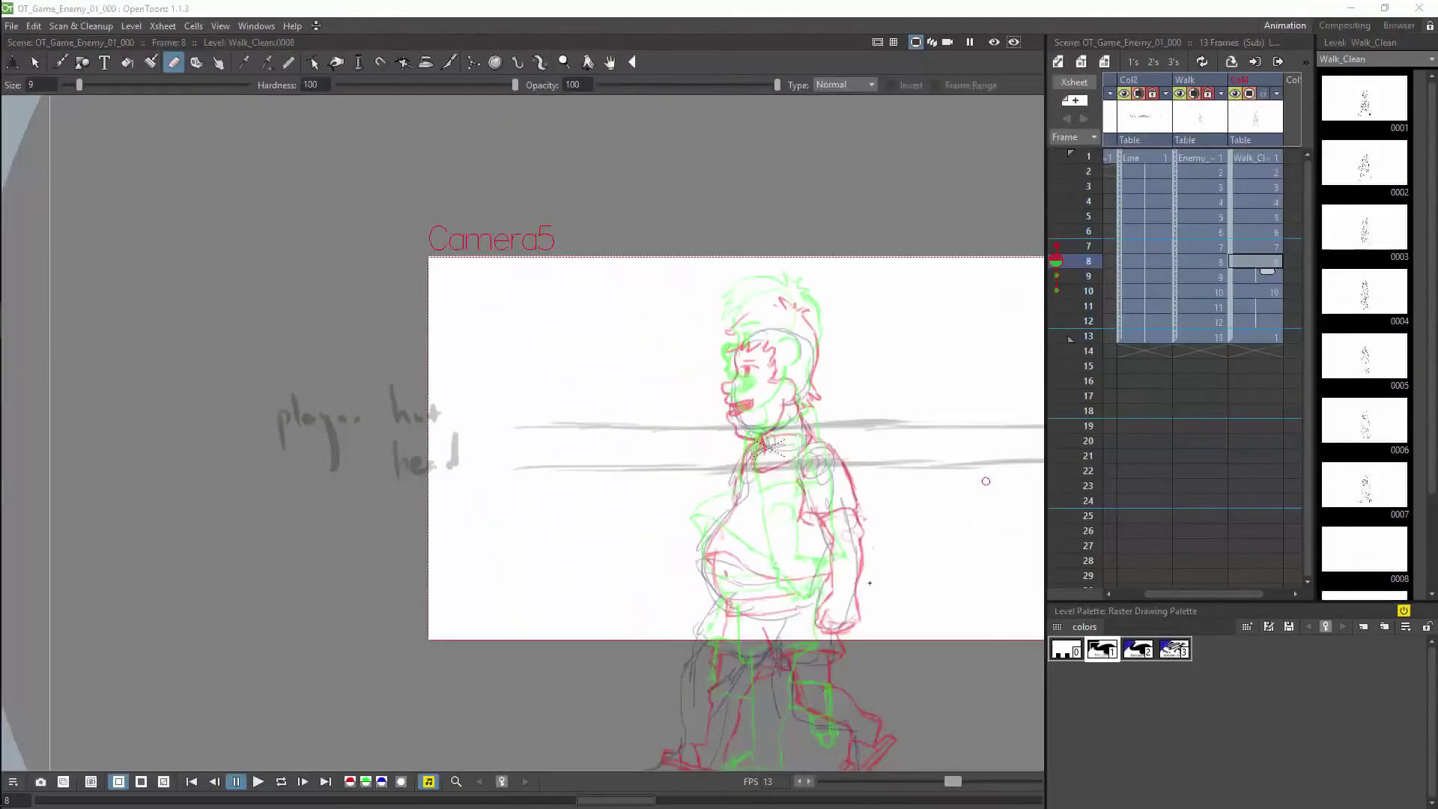
key(b)
scroll(865, 589, up, 3)
drag(764, 513, 561, 439)
drag(610, 310, 622, 529)
mouse_move(789, 302)
mouse_down()
mouse_move(822, 500)
mouse_move(604, 528)
mouse_up()
mouse_move(737, 253)
mouse_down()
mouse_move(842, 314)
mouse_move(798, 352)
mouse_up()
mouse_move(606, 265)
mouse_down()
mouse_move(556, 359)
mouse_move(511, 398)
mouse_up()
drag(575, 319, 555, 353)
- Return to frame 2 and draw the far arm behind the back with its hand and sleeve line
key(comma)
key(comma)
key(comma)
key(comma)
key(comma)
key(comma)
drag(806, 285, 862, 493)
drag(806, 489, 840, 557)
mouse_move(809, 290)
mouse_down()
mouse_move(845, 358)
mouse_move(874, 496)
mouse_up()
drag(809, 499, 824, 549)
drag(766, 227, 828, 287)
- Add the far arm behind the back on frame 1 and its forearm line on frame 3
click(1274, 159)
mouse_move(767, 191)
mouse_down()
mouse_move(836, 375)
mouse_move(836, 470)
mouse_up()
mouse_move(831, 422)
mouse_down()
mouse_move(804, 521)
mouse_move(840, 533)
mouse_move(783, 558)
mouse_up()
key(Down)
key(Down)
drag(817, 458, 820, 500)
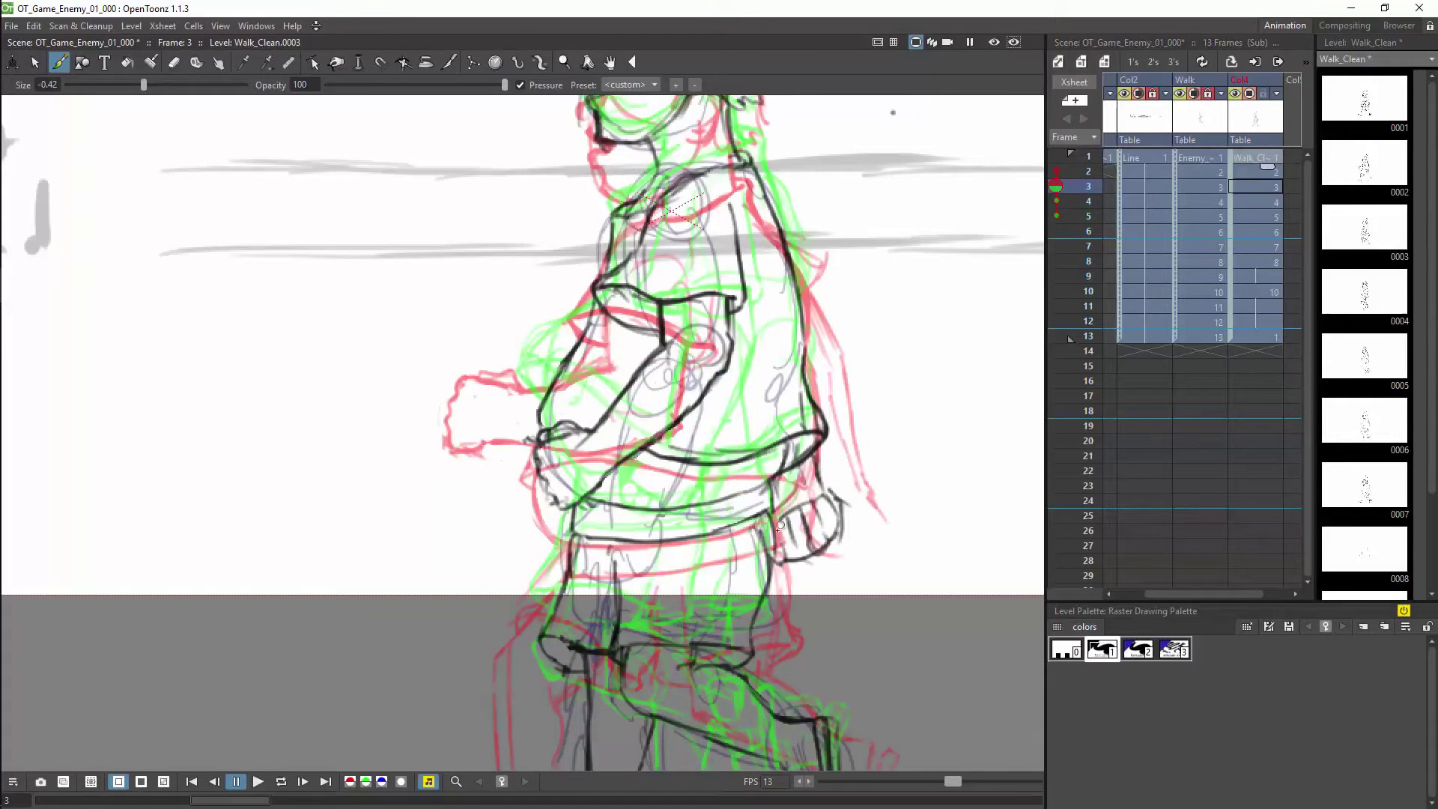
- Draw the far hand's fingers on frame 2 and touch up the far sleeve behind the shoulder
key(comma)
drag(828, 546, 875, 546)
drag(846, 546, 862, 518)
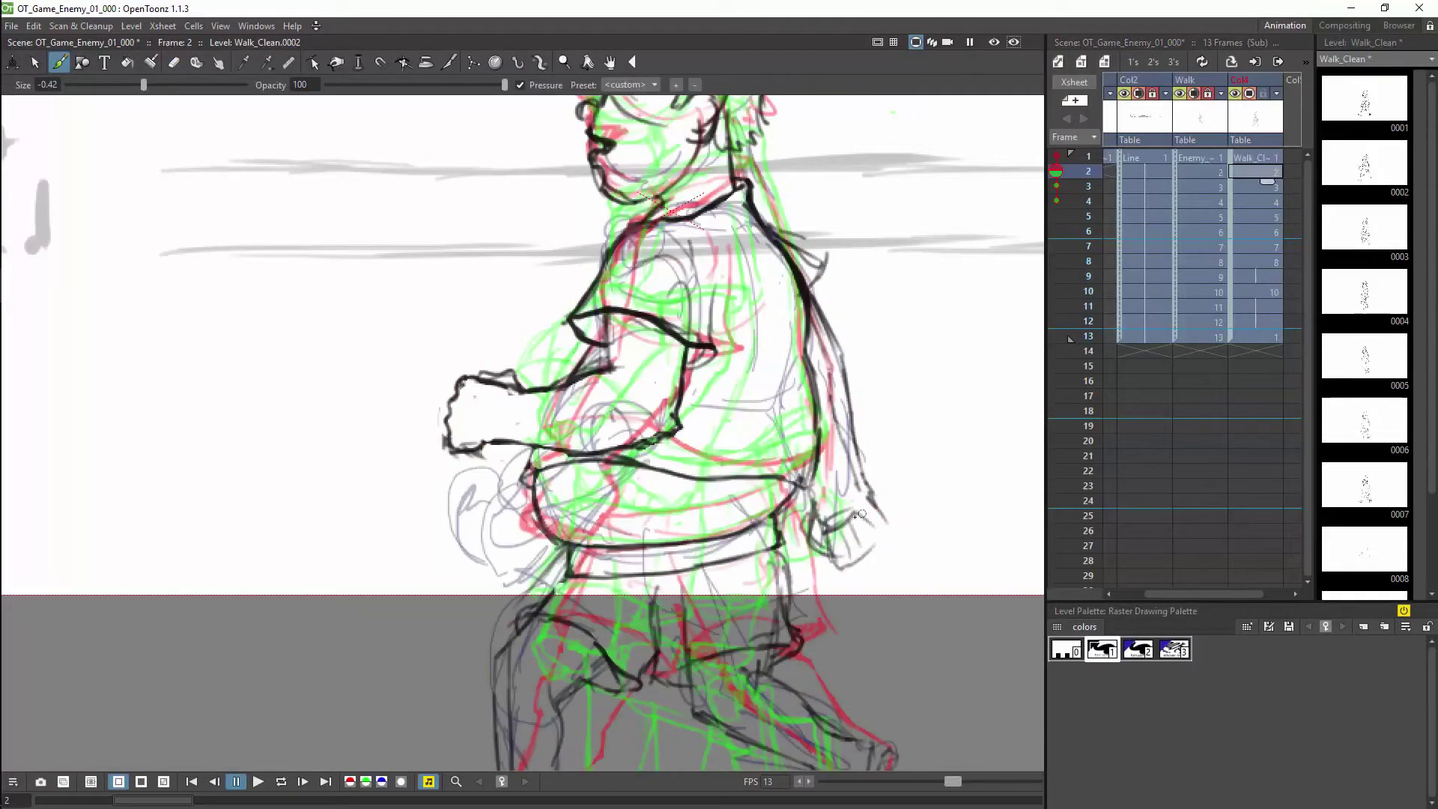
key(a)
key(b)
drag(788, 240, 817, 293)
key(a)
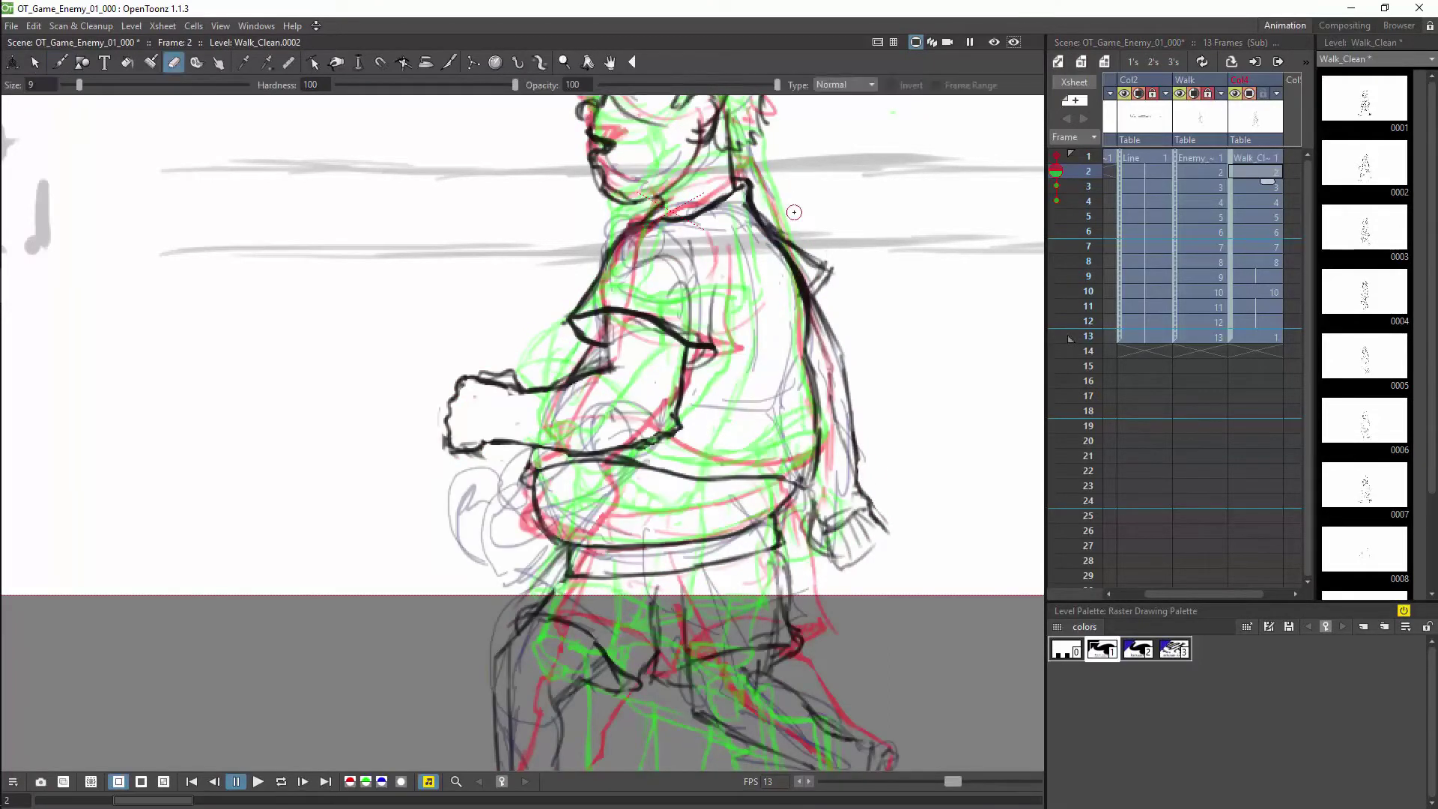
- Check frames 3 to 5, and draw the belly side and shirt hem on frame 8
click(1278, 188)
key(b)
click(1278, 203)
click(1279, 218)
click(1281, 264)
drag(571, 406, 512, 477)
drag(517, 471, 726, 502)
- Draw the hanging arm on frame 8 with its forearm and closed hand
drag(743, 242, 791, 366)
drag(801, 243, 847, 352)
drag(827, 356, 828, 357)
drag(847, 359, 881, 462)
drag(801, 393, 827, 479)
drag(827, 483, 895, 527)
mouse_move(871, 481)
mouse_down()
mouse_move(899, 514)
mouse_move(852, 560)
mouse_up()
mouse_move(854, 564)
mouse_down()
mouse_move(894, 534)
mouse_move(876, 480)
mouse_move(833, 497)
mouse_up()
drag(800, 361, 834, 488)
drag(844, 347, 875, 477)
- Draw the sleeve opening, shoulder and collar line on frame 8
mouse_move(799, 375)
mouse_down()
mouse_move(737, 215)
mouse_move(767, 337)
mouse_move(783, 341)
mouse_up()
drag(796, 213, 879, 287)
mouse_move(811, 310)
mouse_down()
mouse_move(860, 291)
mouse_move(843, 331)
mouse_up()
drag(831, 292, 777, 334)
mouse_move(792, 201)
mouse_down()
mouse_move(708, 251)
mouse_move(723, 232)
mouse_up()
- Draw the chest and front torso contour on frame 8, and add the waistband
drag(663, 204, 592, 307)
drag(629, 239, 599, 337)
mouse_move(610, 274)
mouse_down()
mouse_move(546, 434)
mouse_move(546, 496)
mouse_move(792, 484)
mouse_up()
drag(582, 532, 585, 566)
mouse_move(585, 566)
mouse_down()
mouse_move(791, 539)
mouse_move(776, 537)
mouse_up()
- Draw the leading leg on frame 8 from the thigh down to the flat foot
key(space)
drag(674, 570, 689, 419)
drag(596, 418, 537, 538)
drag(657, 500, 602, 544)
mouse_move(537, 532)
mouse_down()
mouse_move(547, 637)
mouse_move(525, 683)
mouse_up()
drag(603, 551, 596, 710)
drag(538, 532, 551, 672)
drag(604, 553, 597, 678)
mouse_move(549, 669)
mouse_down()
mouse_move(473, 694)
mouse_move(592, 710)
mouse_move(474, 705)
mouse_move(596, 700)
mouse_up()
drag(490, 683, 496, 707)
drag(493, 682, 538, 677)
mouse_move(533, 677)
mouse_down()
mouse_move(548, 642)
mouse_move(538, 538)
mouse_up()
- Draw the front shorts leg and its hem around the leading thigh on frame 8
drag(538, 538, 572, 481)
mouse_move(597, 417)
mouse_down()
mouse_move(561, 483)
mouse_move(645, 558)
mouse_up()
drag(696, 480, 652, 566)
drag(600, 498, 675, 558)
drag(700, 479, 663, 554)
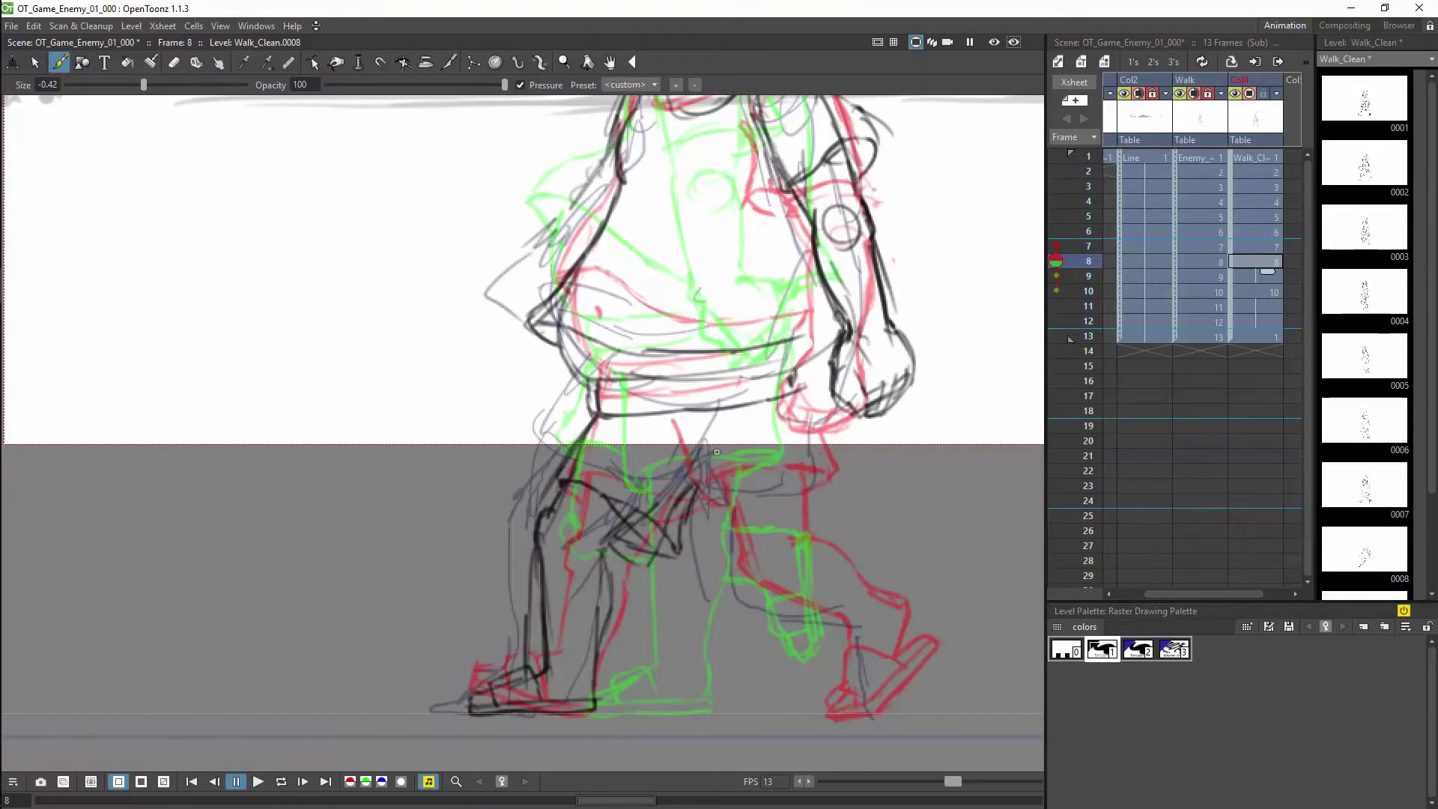
- Strengthen the shirt hem on frame 8 and join its back corner to the waistband
drag(789, 375, 788, 388)
drag(779, 354, 824, 333)
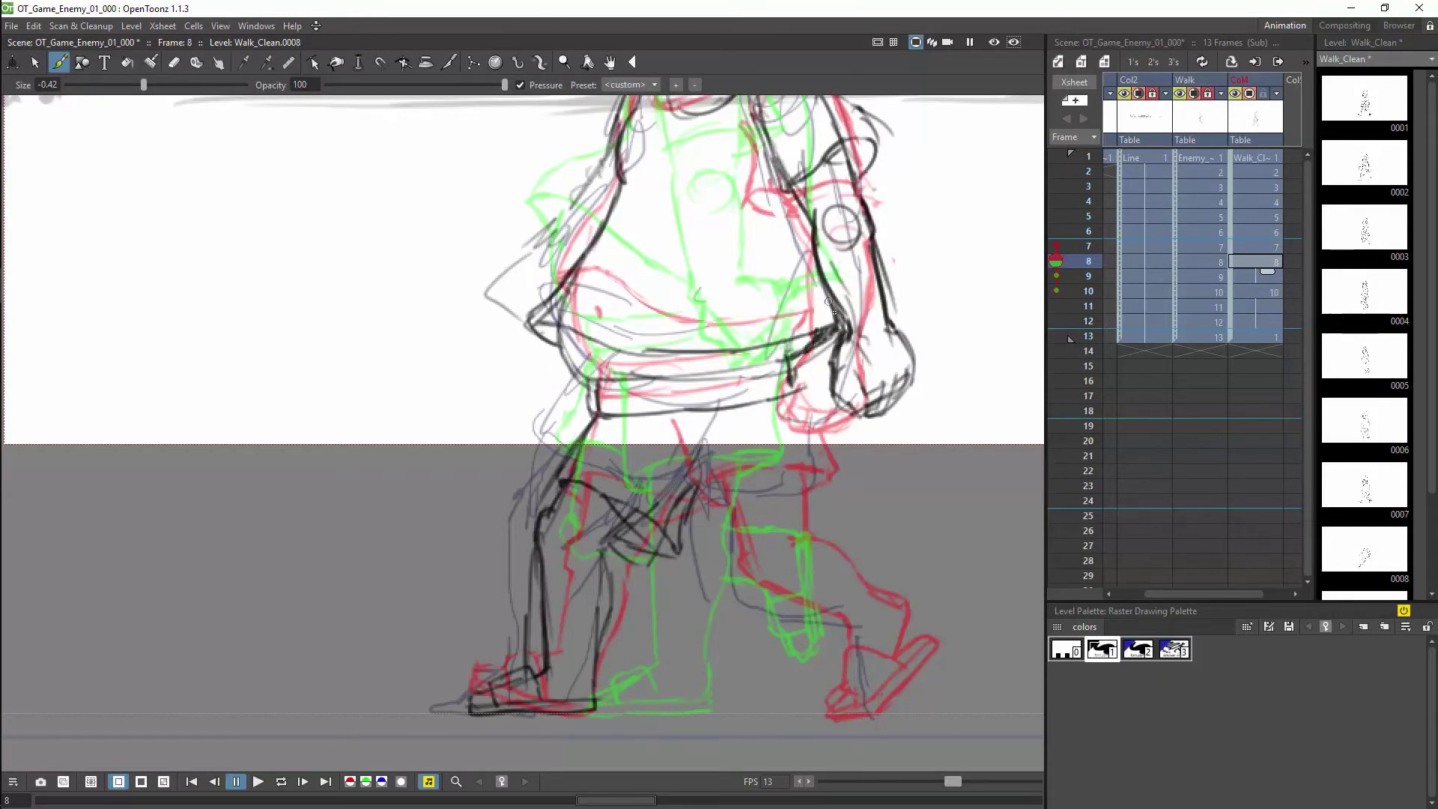
mouse_move(561, 327)
mouse_down()
mouse_move(595, 378)
mouse_move(786, 355)
mouse_up()
drag(785, 363, 788, 394)
- Draw the trailing leg on frame 8 with its bent knee, calf and raised foot
drag(711, 491, 792, 478)
mouse_move(721, 517)
mouse_down()
mouse_move(725, 592)
mouse_move(816, 611)
mouse_move(828, 711)
mouse_up()
drag(884, 599, 861, 708)
drag(761, 536, 884, 600)
drag(759, 606, 838, 624)
drag(837, 643, 870, 650)
mouse_move(830, 650)
mouse_down()
mouse_move(836, 683)
mouse_move(883, 657)
mouse_up()
- Clean up the trailing foot on frame 8 and draw the rear shorts hem and seat line
key(a)
key(b)
drag(874, 712, 865, 710)
key(a)
key(b)
drag(784, 488, 781, 534)
drag(704, 517, 790, 484)
drag(778, 505, 817, 494)
drag(790, 396, 814, 478)
- Redraw the front shorts hem on frame 8 and refine the leading leg's calf line, cleaning up stray strokes
drag(567, 481, 665, 540)
mouse_move(622, 536)
mouse_down()
mouse_move(682, 558)
mouse_move(628, 526)
mouse_up()
key(e)
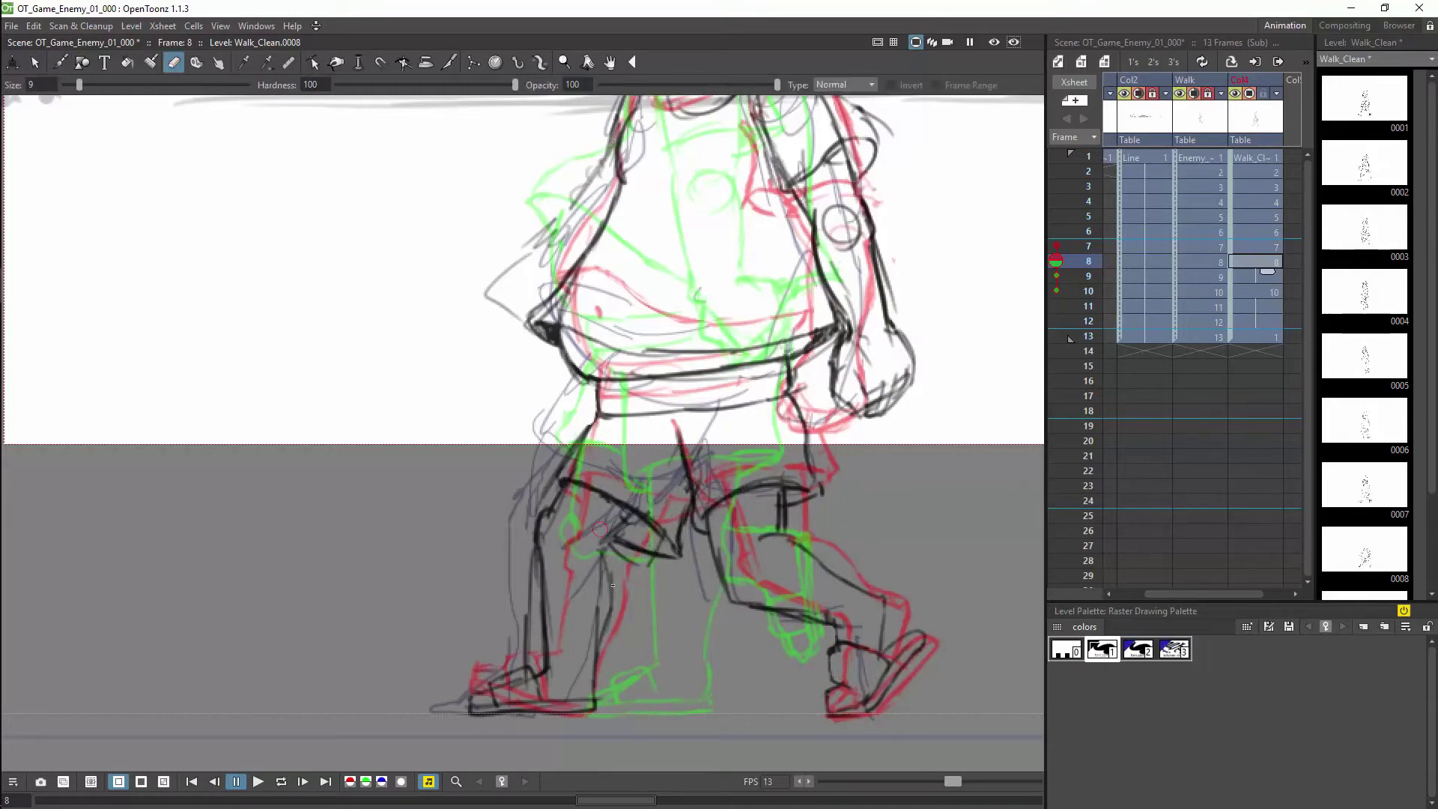
key(b)
drag(594, 699, 601, 545)
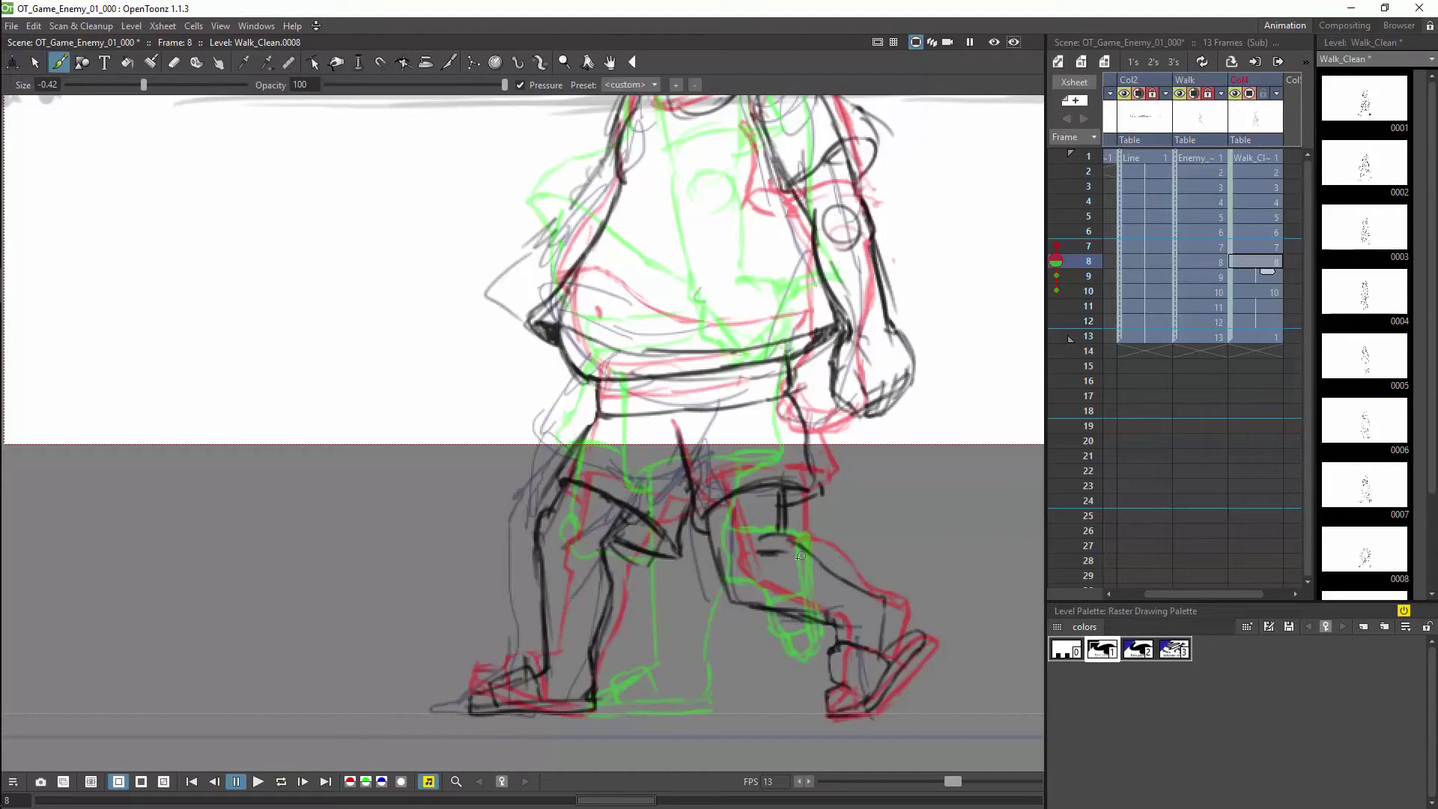
key(e)
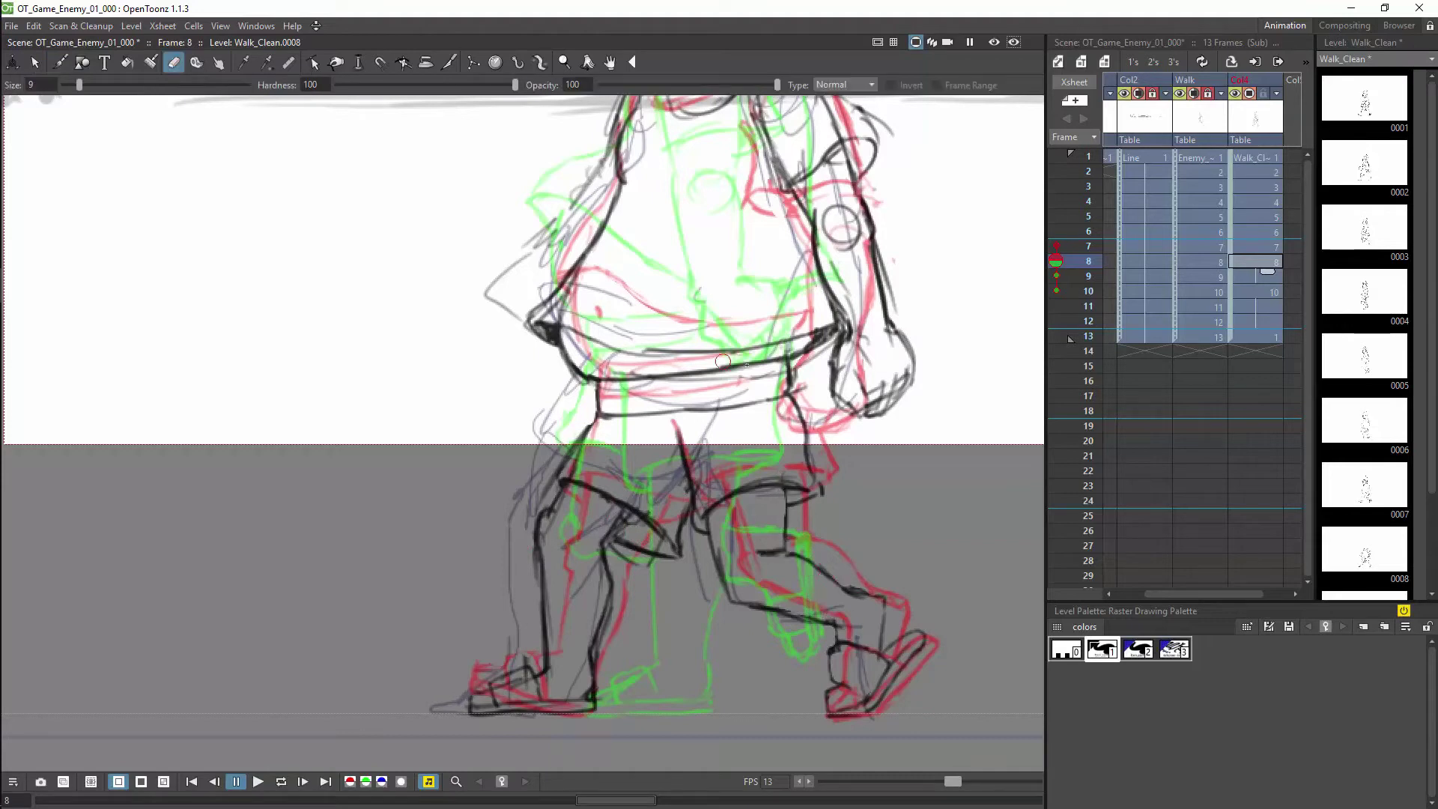
- Draw the far arm on frame 8, with its sleeve and the forearm reaching forward in front of the belly
drag(684, 371, 646, 521)
key(b)
drag(572, 322, 610, 335)
drag(584, 273, 555, 310)
drag(603, 229, 555, 311)
mouse_move(502, 384)
mouse_down()
mouse_move(449, 419)
mouse_move(487, 453)
mouse_move(551, 351)
mouse_up()
- Draw the hair on frame 8 with its fringe, sideburn and crown tuft, and clean up its front edge
key(space)
drag(803, 378, 850, 719)
key(a)
key(b)
drag(663, 276, 635, 373)
drag(645, 303, 743, 379)
drag(734, 376, 737, 408)
drag(626, 382, 608, 405)
mouse_move(634, 311)
mouse_down()
mouse_move(620, 472)
mouse_move(733, 408)
mouse_up()
drag(633, 269, 723, 239)
drag(726, 228, 784, 290)
key(a)
key(b)
mouse_move(720, 246)
mouse_down()
mouse_move(797, 337)
mouse_move(775, 241)
mouse_up()
drag(645, 269, 603, 318)
- Draw the face profile, mouth and jawline on frame 8 and clean up the jaw
mouse_move(636, 311)
mouse_down()
mouse_move(649, 362)
mouse_move(623, 436)
mouse_move(666, 510)
mouse_up()
drag(726, 442, 637, 510)
drag(625, 436, 640, 475)
mouse_move(635, 438)
mouse_down()
mouse_move(665, 451)
mouse_move(643, 454)
mouse_up()
mouse_move(633, 492)
mouse_down()
mouse_move(677, 496)
mouse_move(730, 421)
mouse_move(720, 457)
mouse_up()
key(a)
key(b)
- Draw the neck, shirt collar and back hair outline on frame 8, joining the jaw towards the ear
drag(680, 500, 683, 537)
drag(758, 439, 774, 506)
drag(771, 505, 794, 503)
mouse_move(793, 505)
mouse_down()
mouse_move(777, 533)
mouse_move(836, 557)
mouse_up()
mouse_move(803, 537)
mouse_down()
mouse_move(882, 605)
mouse_move(755, 567)
mouse_up()
drag(776, 546, 711, 600)
drag(658, 333, 722, 305)
drag(778, 410, 733, 466)
drag(779, 315, 797, 446)
drag(749, 249, 791, 308)
- Start the clean drawing of frame 9 in the Walk_Clean column with the shirt collar and back neckline
click(1273, 276)
drag(775, 517, 711, 558)
drag(725, 543, 677, 575)
drag(679, 520, 672, 579)
drag(784, 487, 758, 522)
drag(767, 467, 803, 540)
- Draw the shorts waistband, belly curve and front shirt hem on frame 9
drag(932, 631, 913, 336)
drag(589, 545, 593, 579)
drag(594, 581, 775, 564)
drag(585, 546, 785, 527)
drag(787, 527, 782, 563)
drag(587, 547, 599, 368)
drag(545, 509, 676, 517)
drag(545, 507, 560, 416)
- Draw the near sleeve, the hanging forearm and the shirt's back corner on frame 9
mouse_move(702, 248)
mouse_down()
mouse_move(710, 361)
mouse_move(779, 409)
mouse_up()
drag(726, 386, 749, 539)
drag(775, 395, 809, 523)
mouse_move(723, 412)
mouse_down()
mouse_move(749, 517)
mouse_move(805, 558)
mouse_up()
drag(794, 479, 827, 515)
drag(799, 492, 786, 408)
- Compare with frame 7, strengthen the neck, collar, back and near arm lines on frame 9, and save the scene
key(comma)
key(comma)
drag(620, 280, 595, 345)
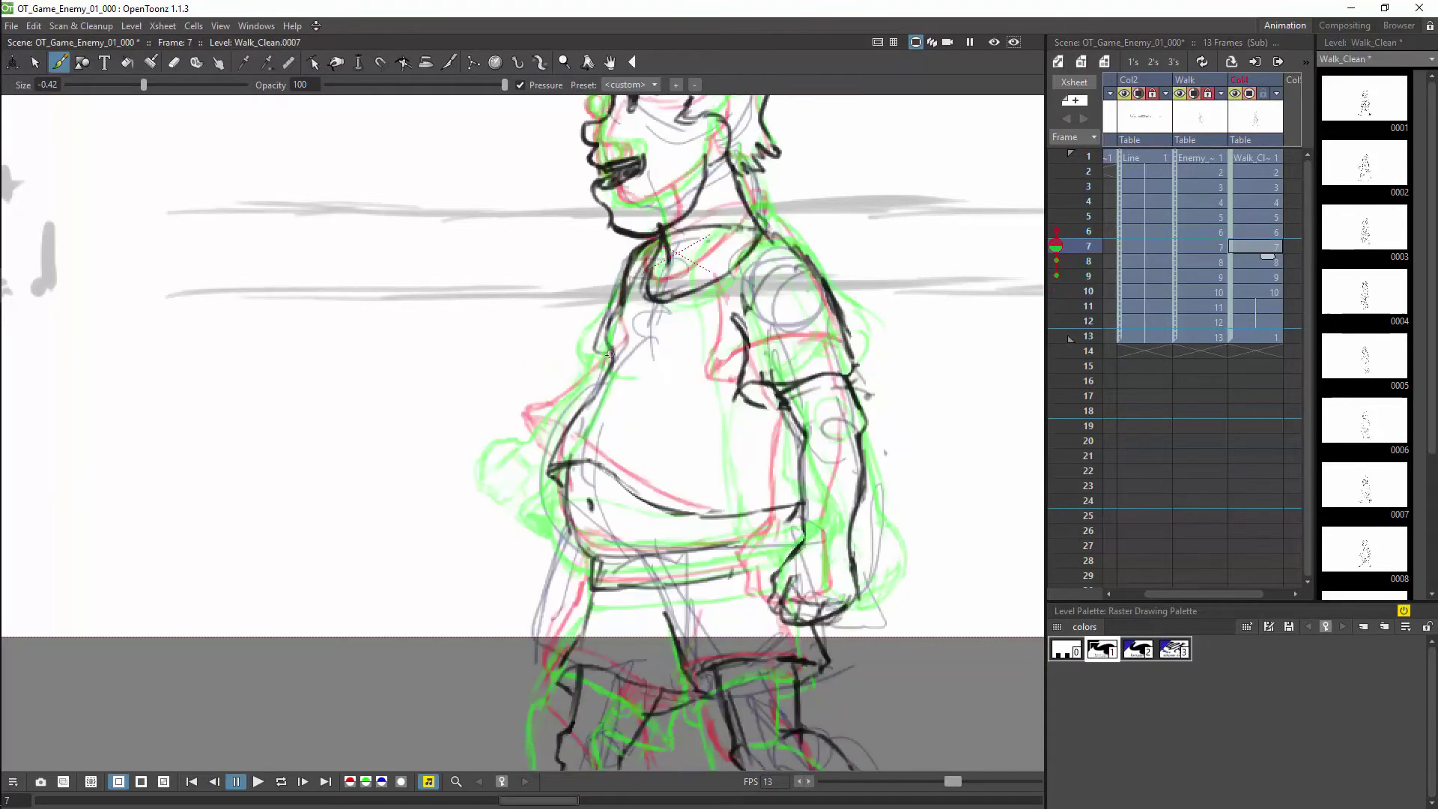
key(period)
key(period)
drag(740, 134, 748, 187)
drag(710, 328, 725, 352)
drag(751, 212, 646, 273)
mouse_move(749, 172)
mouse_down()
mouse_move(782, 232)
mouse_move(822, 481)
mouse_up()
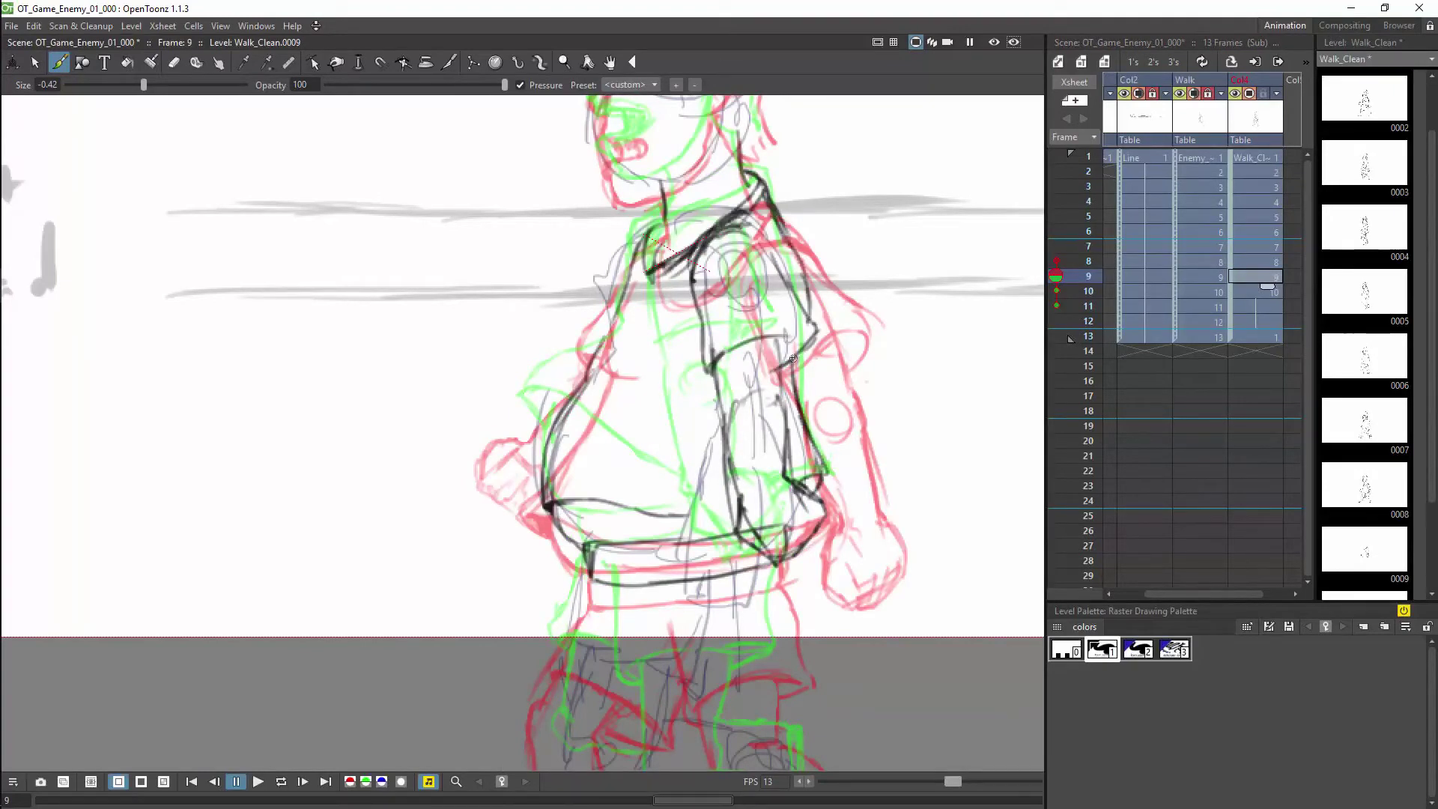
mouse_move(729, 367)
mouse_down()
mouse_move(782, 397)
mouse_move(794, 487)
mouse_up()
key(ctrl+s)
- Touch up the near arm's outline and the nearby shirt edge on frame 9
key(space)
mouse_move(823, 434)
mouse_down()
mouse_move(800, 560)
mouse_move(730, 515)
mouse_move(762, 591)
mouse_up()
key(s)
key(b)
drag(697, 506, 706, 558)
drag(761, 514, 769, 569)
drag(766, 620, 807, 603)
- Draw the head on frame 9 with its hair, ear, eye, brow and open mouth, and tidy the lips
key(space)
drag(773, 238, 771, 388)
mouse_move(645, 371)
mouse_down()
mouse_move(591, 324)
mouse_move(622, 465)
mouse_move(702, 329)
mouse_move(569, 259)
mouse_move(726, 209)
mouse_up()
drag(720, 225, 702, 420)
drag(599, 321, 604, 341)
drag(595, 299, 621, 313)
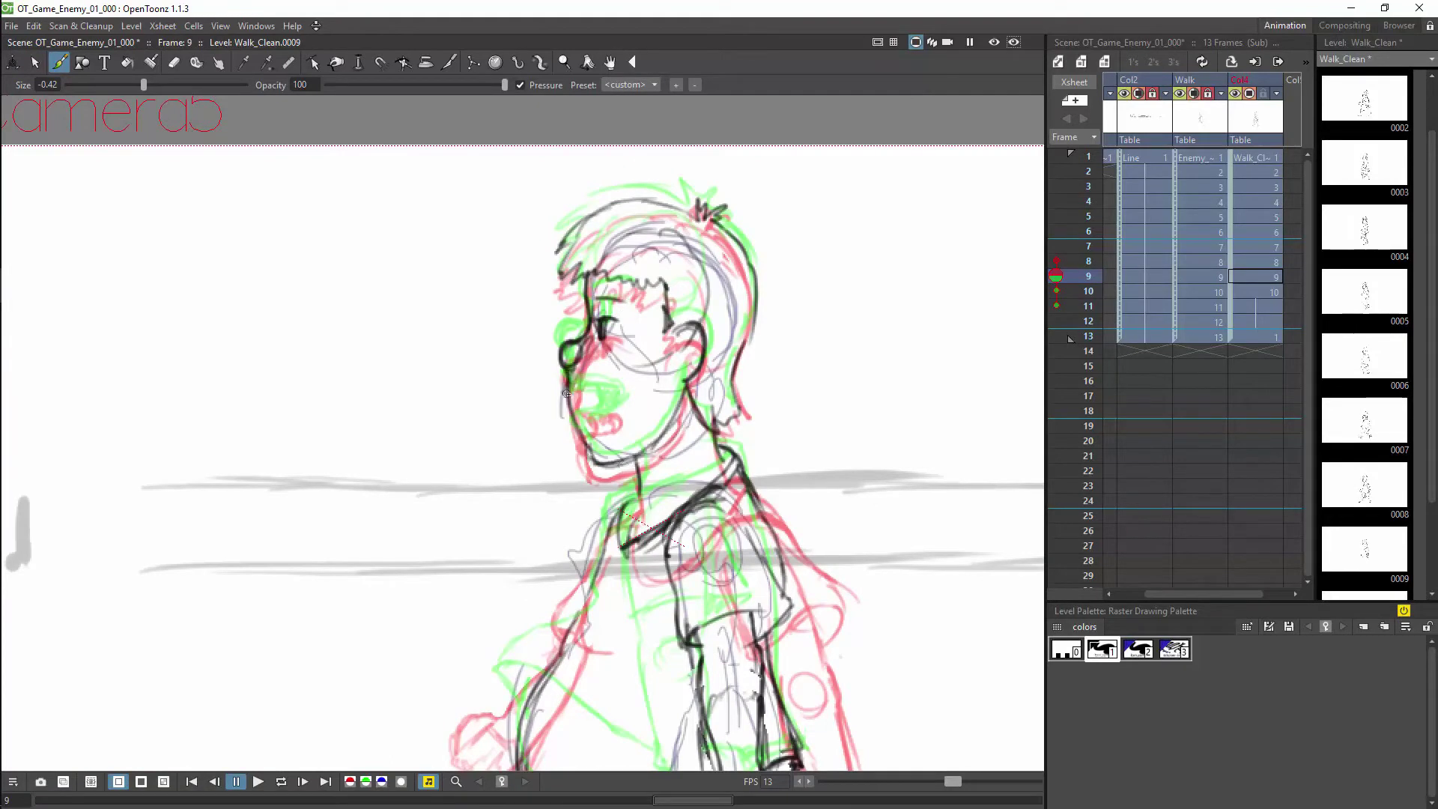
key(a)
drag(570, 398, 574, 420)
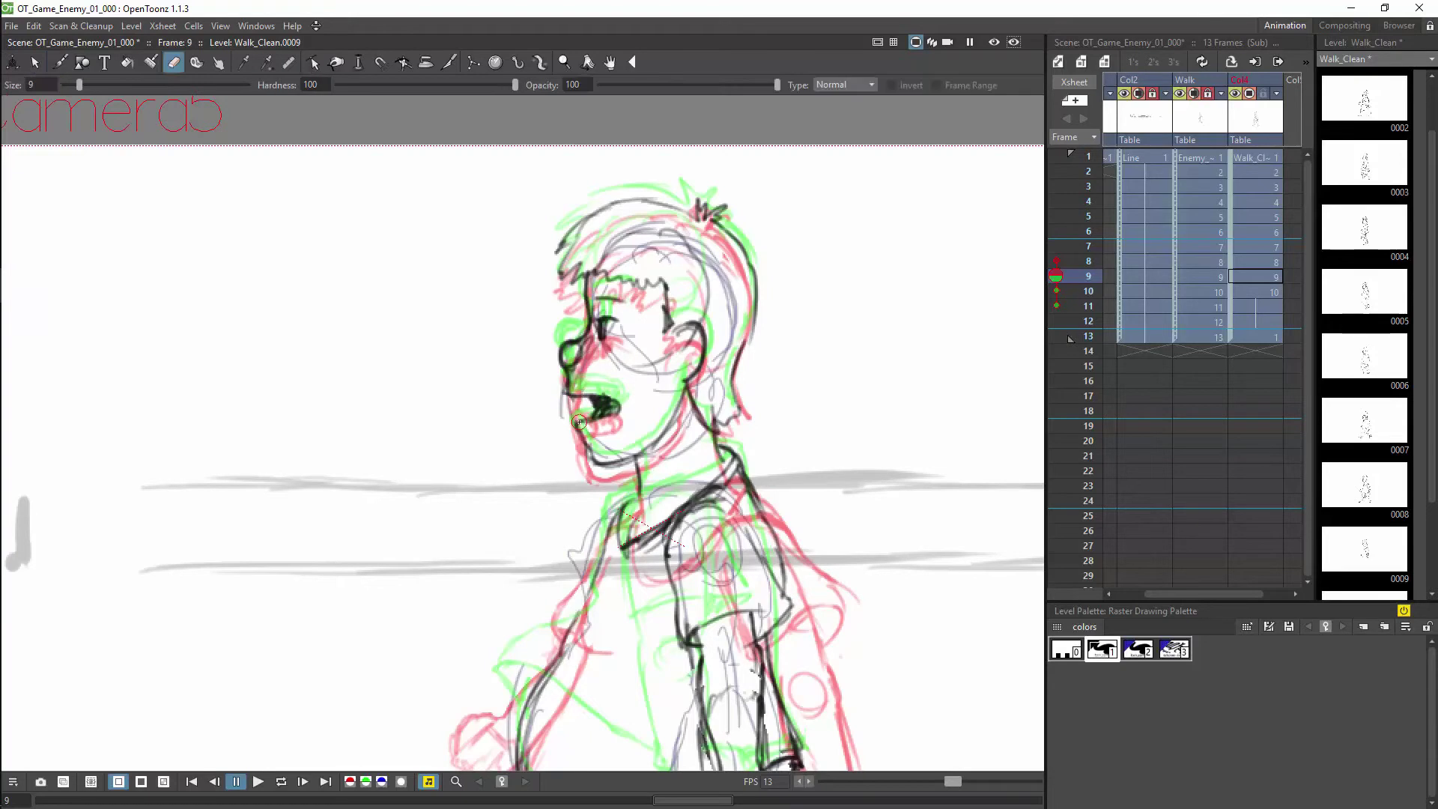
- Clean up and redraw the near sleeve's back edge and hem on frame 9, and strengthen the chest line
key(space)
drag(807, 545, 745, 329)
drag(728, 389, 718, 400)
key(b)
drag(698, 304, 724, 405)
drag(684, 390, 727, 378)
drag(504, 425, 552, 300)
- Draw the leading leg on frame 9 with its shin, calf and flat planted foot
key(space)
mouse_move(569, 629)
mouse_down()
mouse_move(546, 350)
mouse_move(460, 458)
mouse_move(473, 597)
mouse_up()
drag(480, 454, 459, 645)
drag(569, 440, 532, 533)
drag(533, 533, 510, 676)
drag(510, 677, 387, 681)
drag(386, 680, 443, 638)
drag(443, 638, 455, 672)
drag(386, 683, 472, 686)
- Draw the front edge and hem of the leading shorts leg on frame 9
drag(477, 403, 450, 458)
drag(455, 472, 482, 485)
drag(454, 457, 559, 507)
drag(527, 474, 563, 503)
drag(563, 503, 579, 521)
- Draw the trailing leg on frame 9 with its bent knee, calf and raised foot
scroll(795, 496, down, 3)
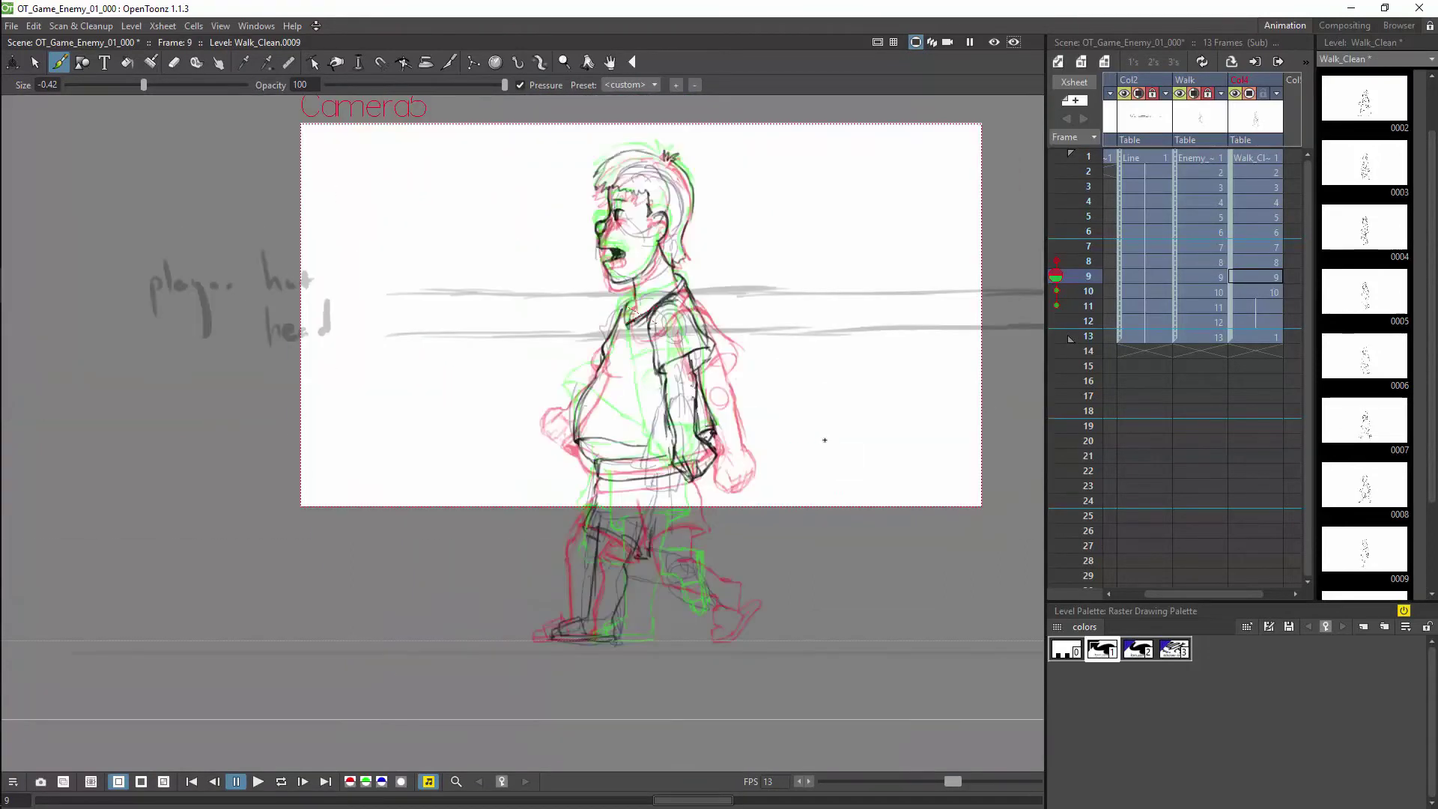
scroll(825, 440, up, 3)
mouse_move(490, 337)
mouse_down()
mouse_move(464, 420)
mouse_move(599, 493)
mouse_up()
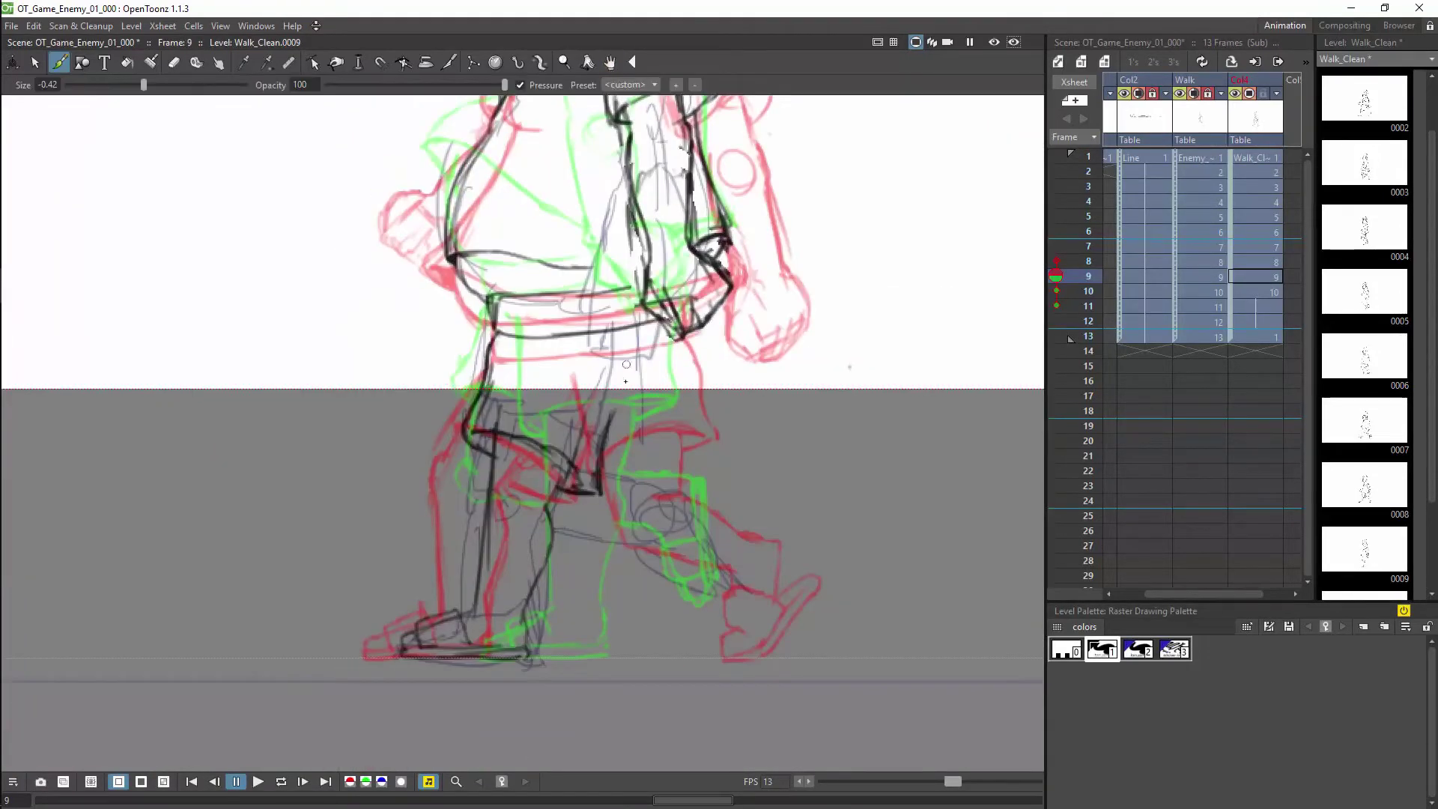
drag(618, 442, 569, 524)
drag(558, 517, 647, 545)
drag(609, 483, 705, 517)
drag(633, 543, 714, 558)
mouse_move(712, 524)
mouse_down()
mouse_move(756, 584)
mouse_move(723, 617)
mouse_move(755, 627)
mouse_up()
drag(764, 529, 760, 629)
drag(723, 584, 746, 642)
drag(721, 577, 597, 541)
drag(611, 479, 746, 523)
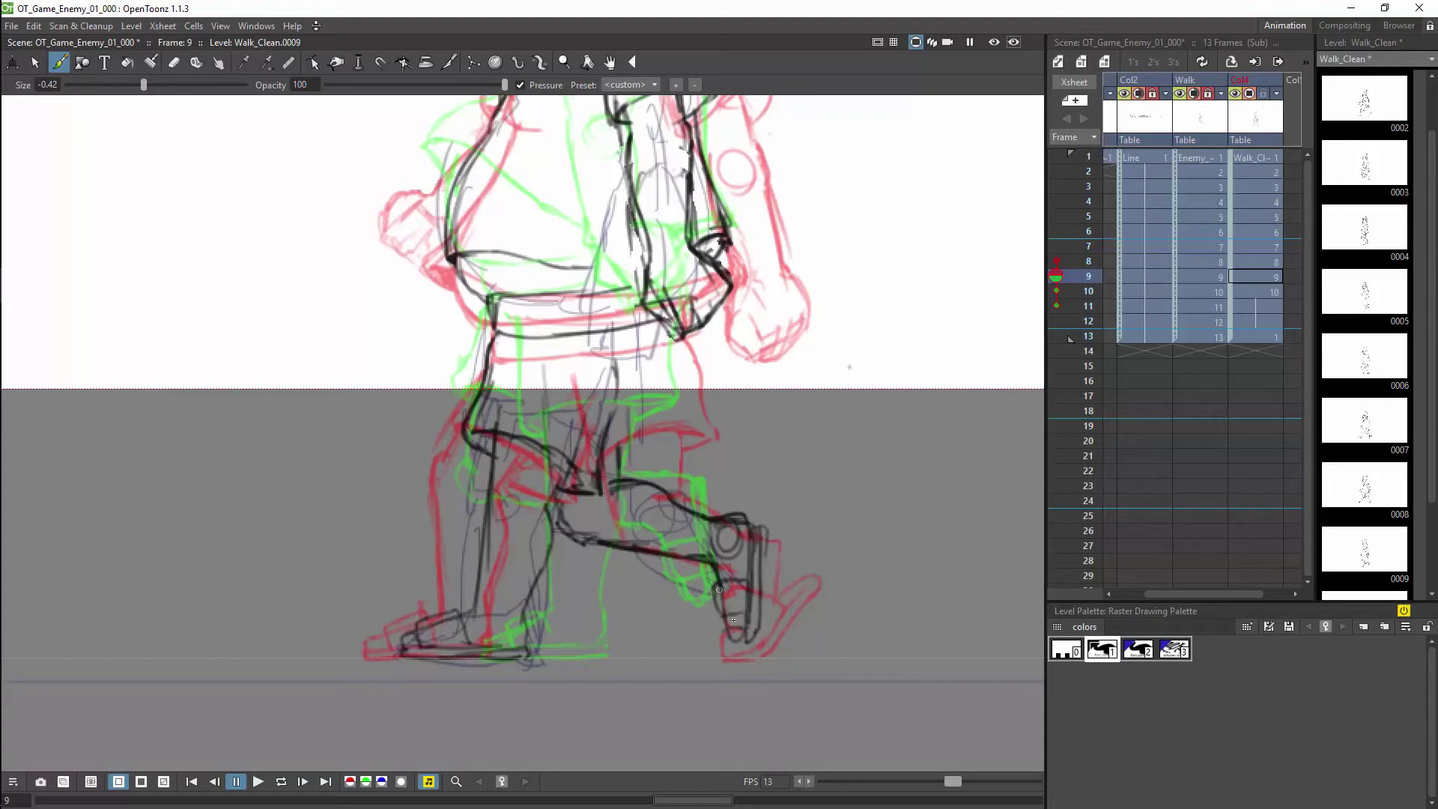
- Draw the rear shorts hem and seat line on frame 9 and erase the overlap at the trailing thigh
drag(605, 450, 681, 429)
drag(624, 457, 681, 439)
drag(680, 334, 691, 433)
drag(691, 433, 648, 449)
drag(628, 433, 628, 480)
drag(572, 494, 573, 544)
key(a)
mouse_move(628, 447)
mouse_down()
mouse_move(616, 490)
mouse_move(637, 480)
mouse_up()
- Refine the shorts hems and waistband on frame 9, clean up the shirt hem, and save the scene
key(b)
mouse_move(619, 439)
mouse_down()
mouse_move(659, 431)
mouse_move(640, 449)
mouse_up()
drag(591, 487, 561, 483)
drag(643, 287, 496, 298)
key(a)
mouse_move(640, 269)
mouse_down()
mouse_move(637, 280)
mouse_move(551, 264)
mouse_up()
key(b)
key(ctrl+s)
- Check frames 10 and 13, open frame 11 in the Walk_Clean column, and save the scene
key(alt+0)
click(1266, 310)
drag(1071, 309, 1098, 248)
scroll(629, 355, up, 11)
drag(599, 314, 637, 562)
click(1241, 338)
drag(470, 296, 492, 331)
key(a)
key(space)
click(1257, 292)
click(1258, 307)
drag(785, 399, 794, 525)
key(ctrl+s)
- Sketch the head circle, round nose and front face line on frame 11 with the brush
key(b)
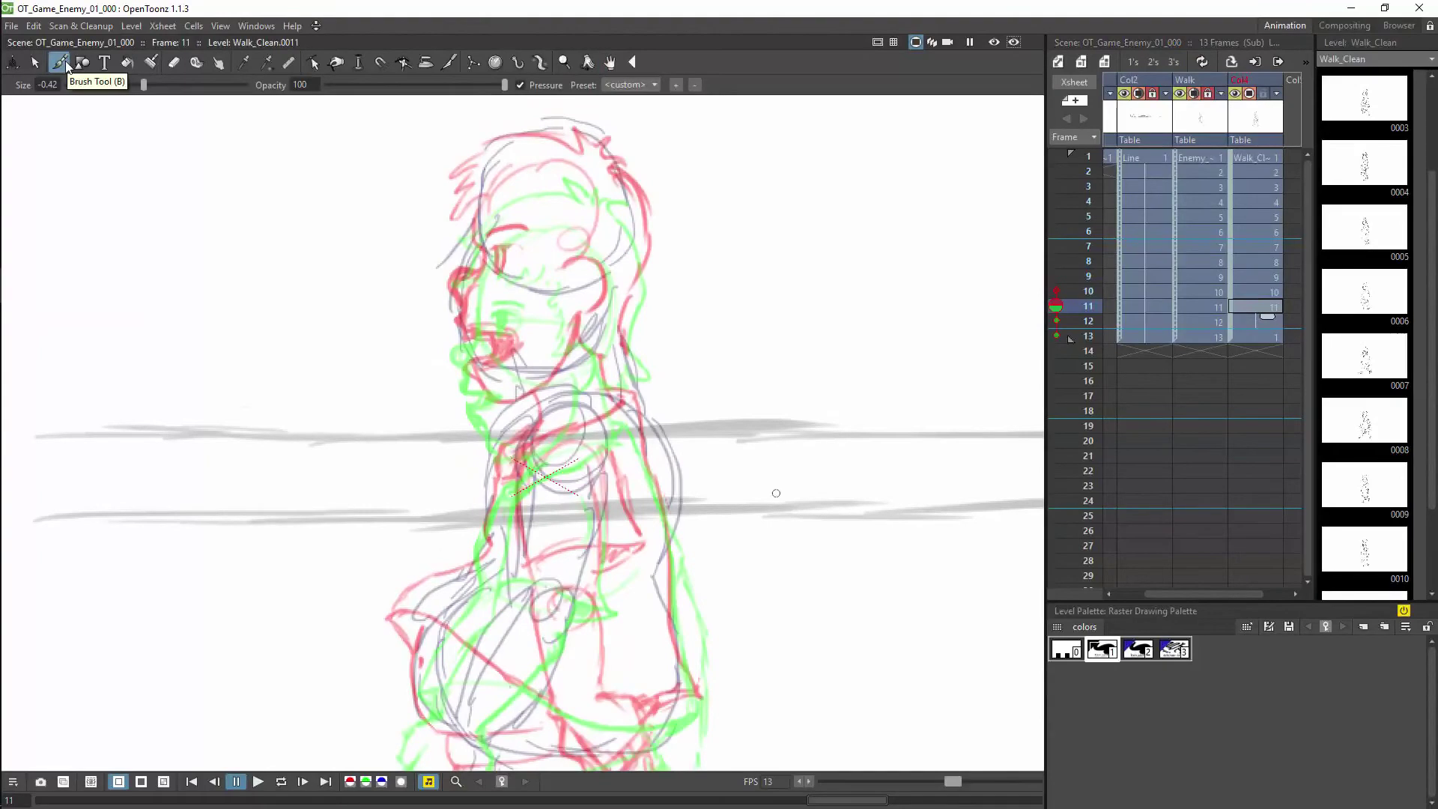
drag(540, 171, 603, 259)
drag(483, 225, 600, 274)
drag(487, 283, 454, 309)
drag(461, 323, 482, 388)
- Select the drawn head on frame 11 with a freehand selection and move it down about 40 px
key(s)
drag(658, 222, 673, 374)
drag(573, 296, 572, 313)
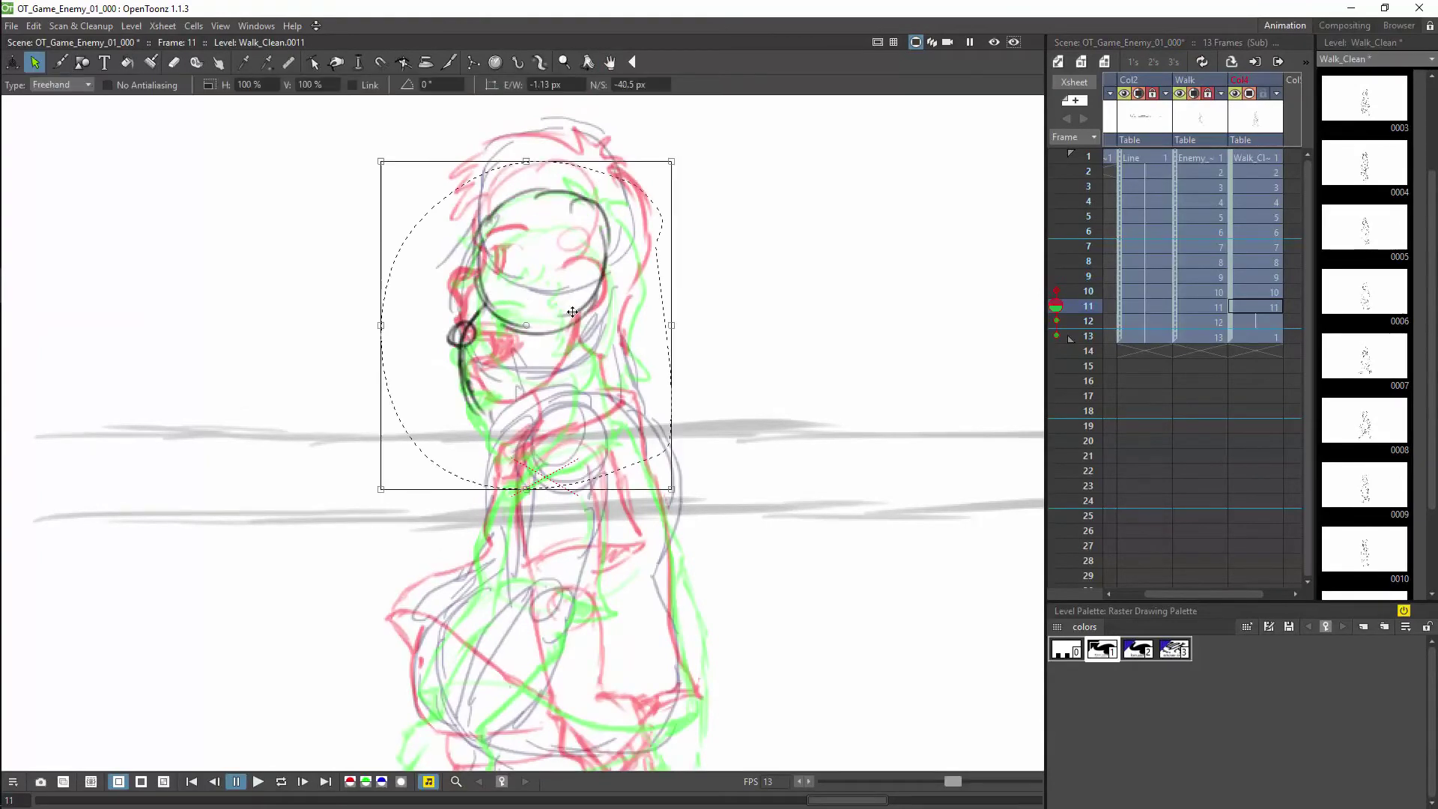
- Draw the face profile, mouth, eye, hairline, ear and jaw of the head on frame 11
key(b)
mouse_move(479, 284)
mouse_down()
mouse_move(469, 335)
mouse_move(495, 417)
mouse_up()
key(a)
key(b)
drag(492, 248, 519, 248)
drag(496, 221, 462, 256)
mouse_move(475, 198)
mouse_down()
mouse_move(450, 225)
mouse_move(529, 223)
mouse_up()
drag(500, 416, 574, 358)
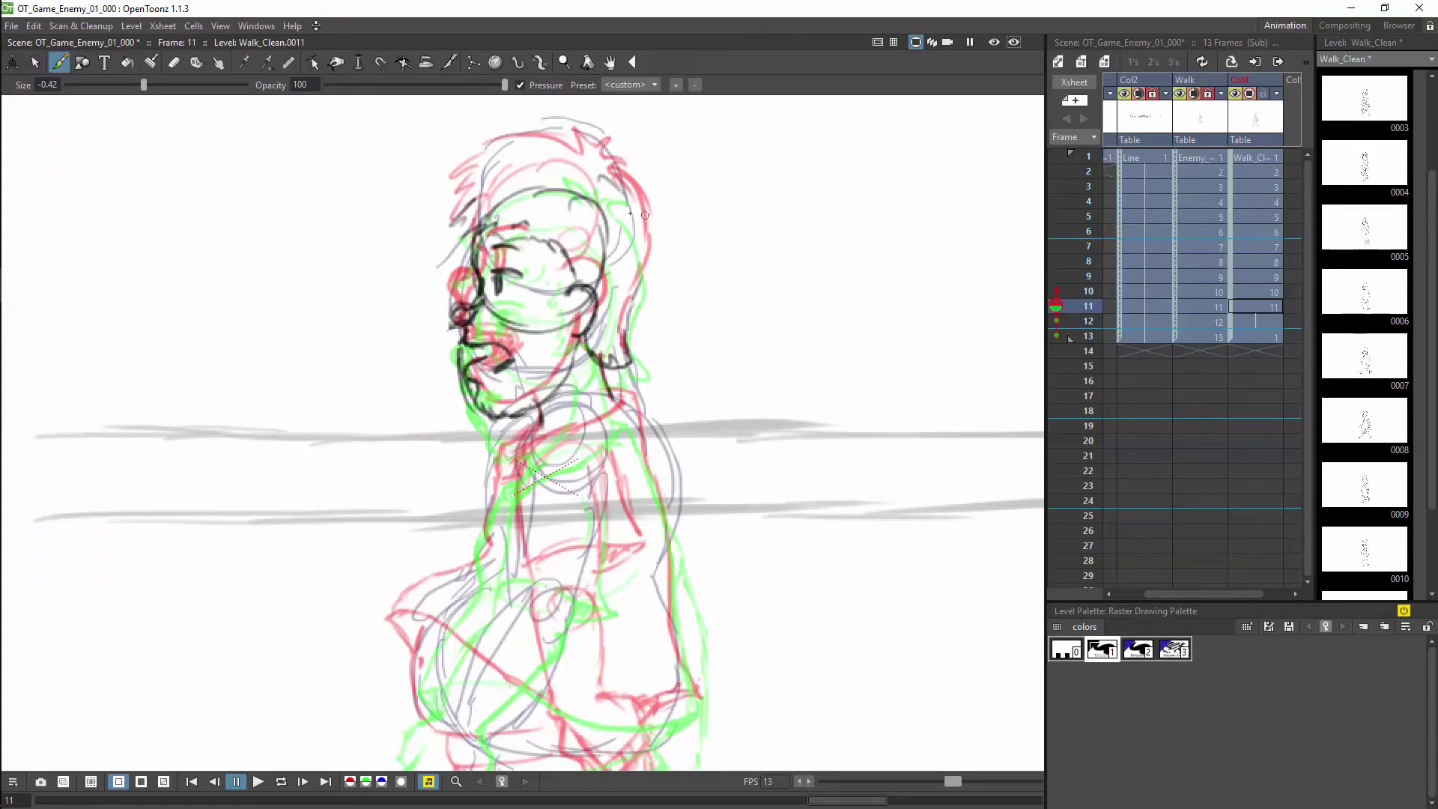
- Draw the shirt's back and front, the sleeve, and the hanging arm with its hand on frame 11
drag(725, 524, 738, 363)
drag(629, 235, 693, 487)
mouse_move(531, 404)
mouse_down()
mouse_move(515, 492)
mouse_move(589, 468)
mouse_move(522, 573)
mouse_up()
drag(590, 431, 575, 578)
mouse_move(518, 580)
mouse_down()
mouse_move(520, 605)
mouse_move(552, 609)
mouse_up()
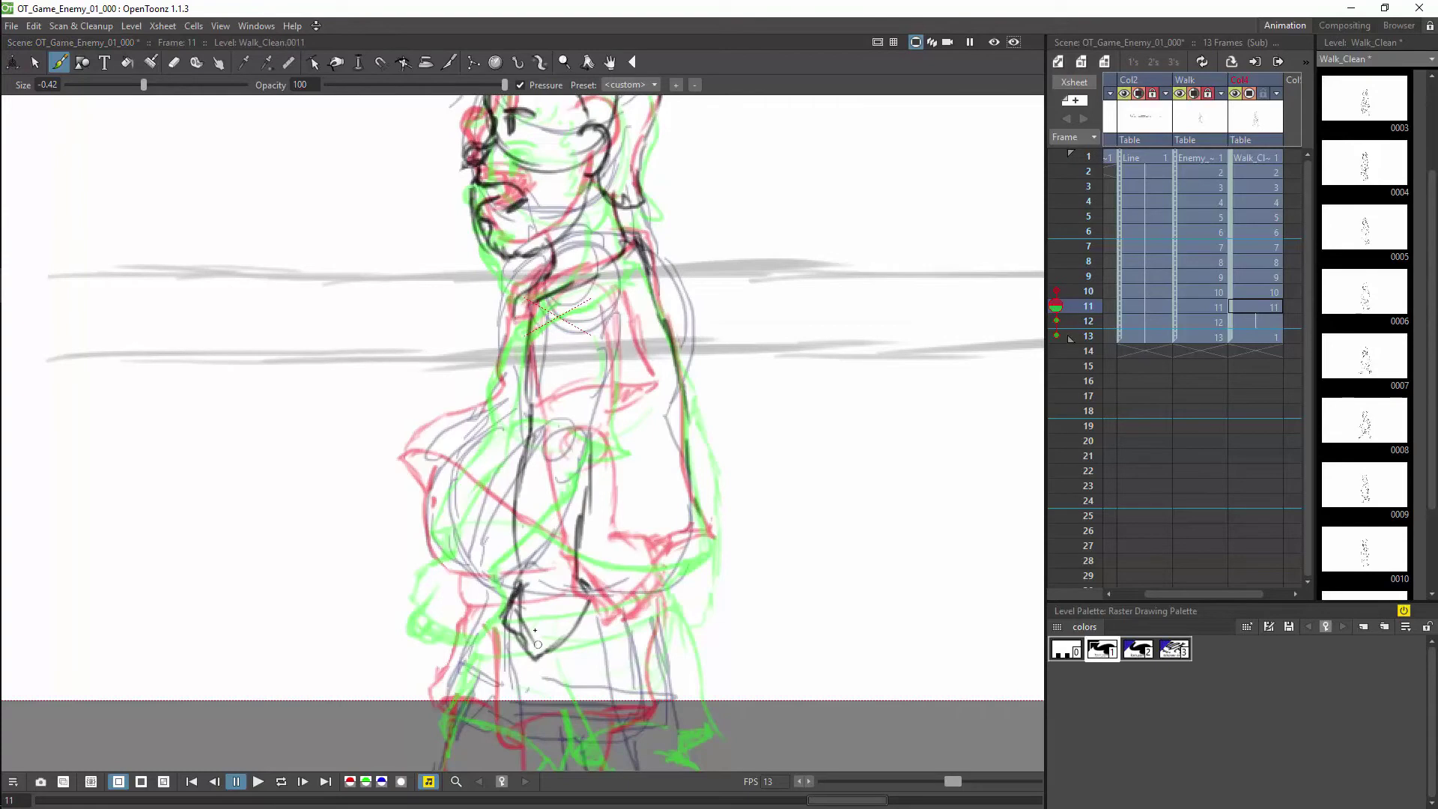
drag(529, 414, 641, 428)
drag(615, 298, 620, 329)
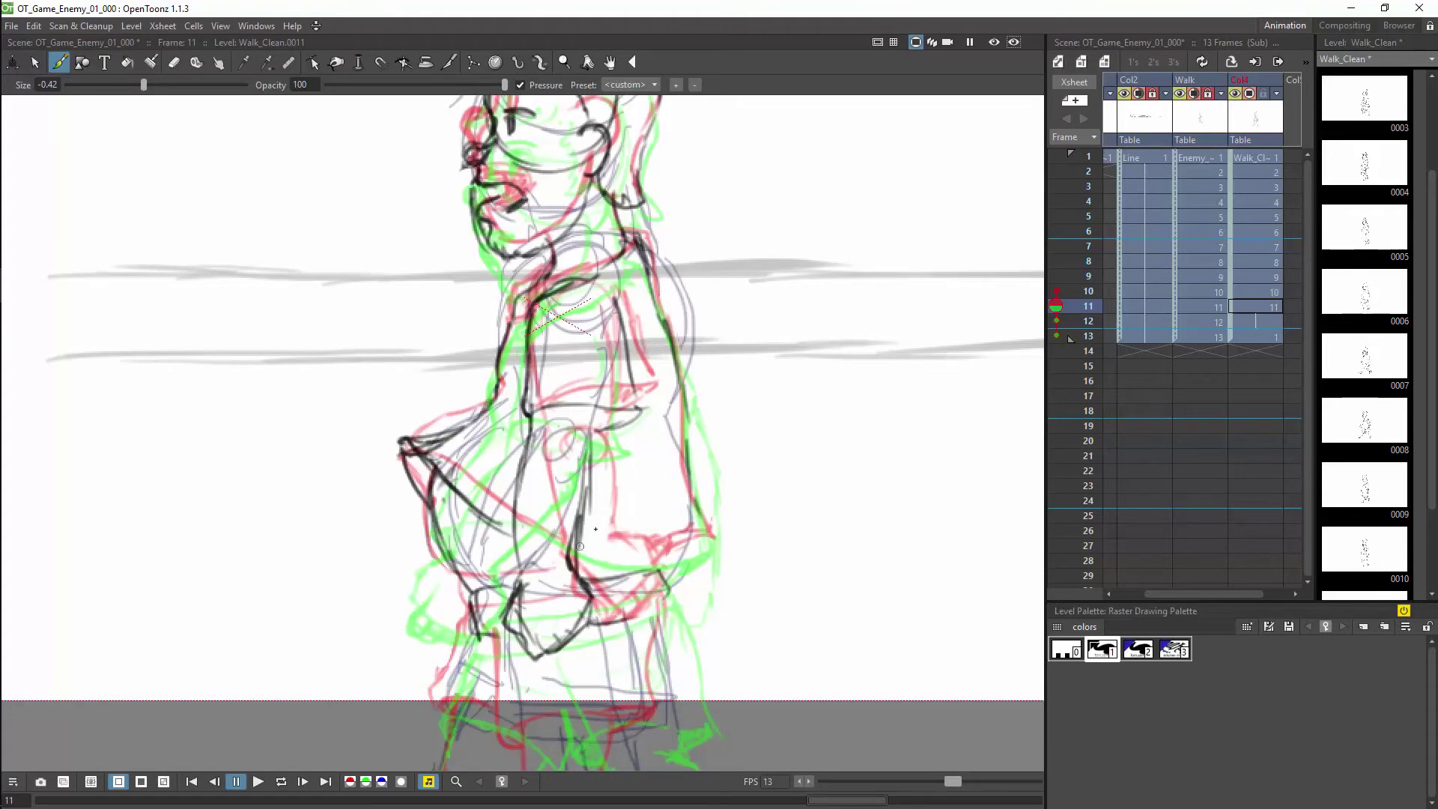
- Draw the shorts, both legs and the shoe on frame 11 over the walk sketch
drag(686, 622, 788, 330)
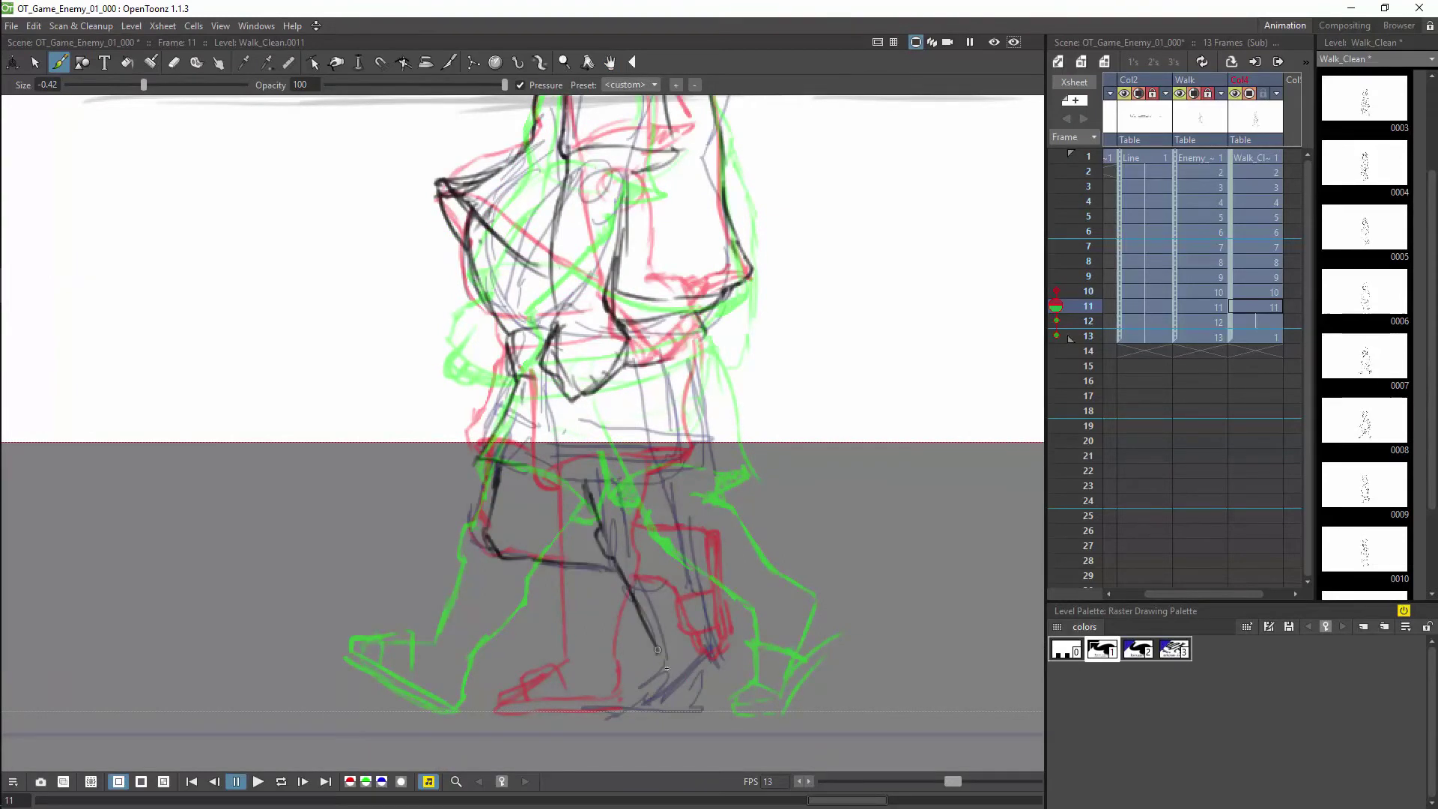
drag(653, 463, 707, 680)
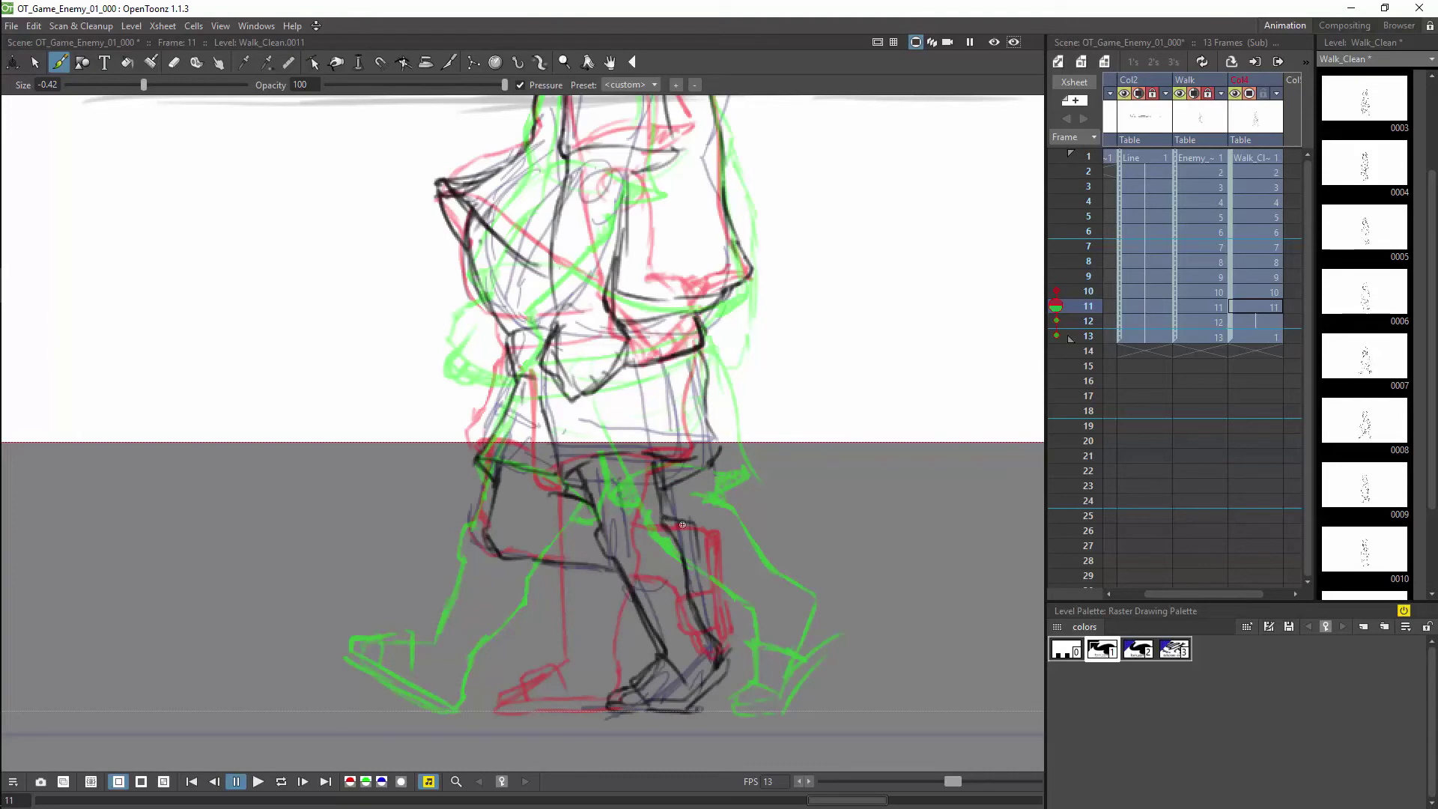
drag(588, 595, 635, 618)
- Compare frames 9 and 10 with frame 11 and refine the raised leg's lines on frame 11
click(1269, 293)
click(1270, 278)
click(1271, 293)
click(1267, 307)
drag(552, 494, 623, 572)
key(a)
key(b)
- Start frame 12 in the Walk_Clean column and draw the head's hair, face profile, eye, ear and mouth
click(1273, 328)
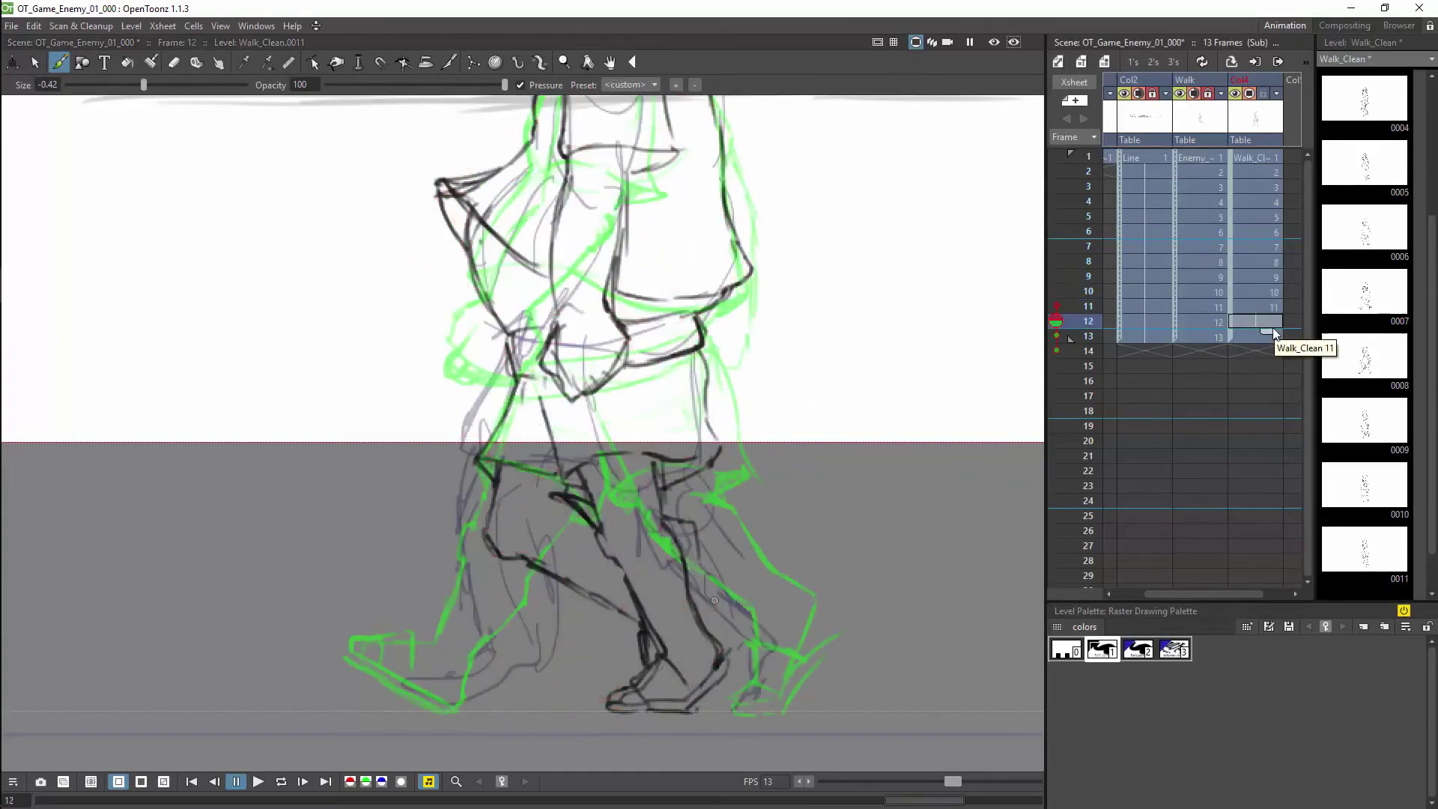
key(space)
mouse_move(795, 103)
mouse_down()
mouse_move(761, 524)
mouse_move(761, 469)
mouse_up()
drag(493, 147, 592, 117)
drag(605, 103, 637, 127)
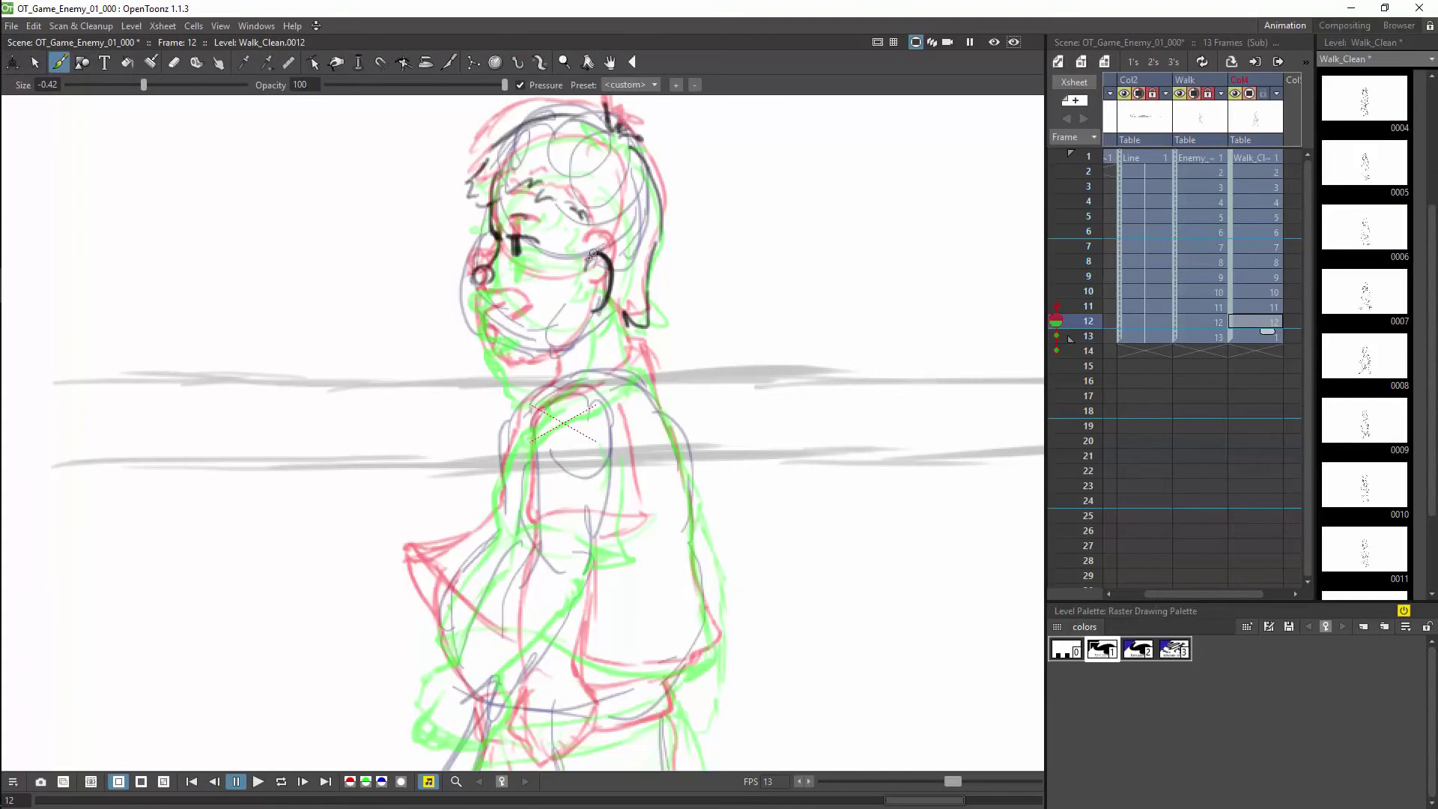
drag(459, 186, 474, 198)
key(space)
drag(485, 299, 500, 259)
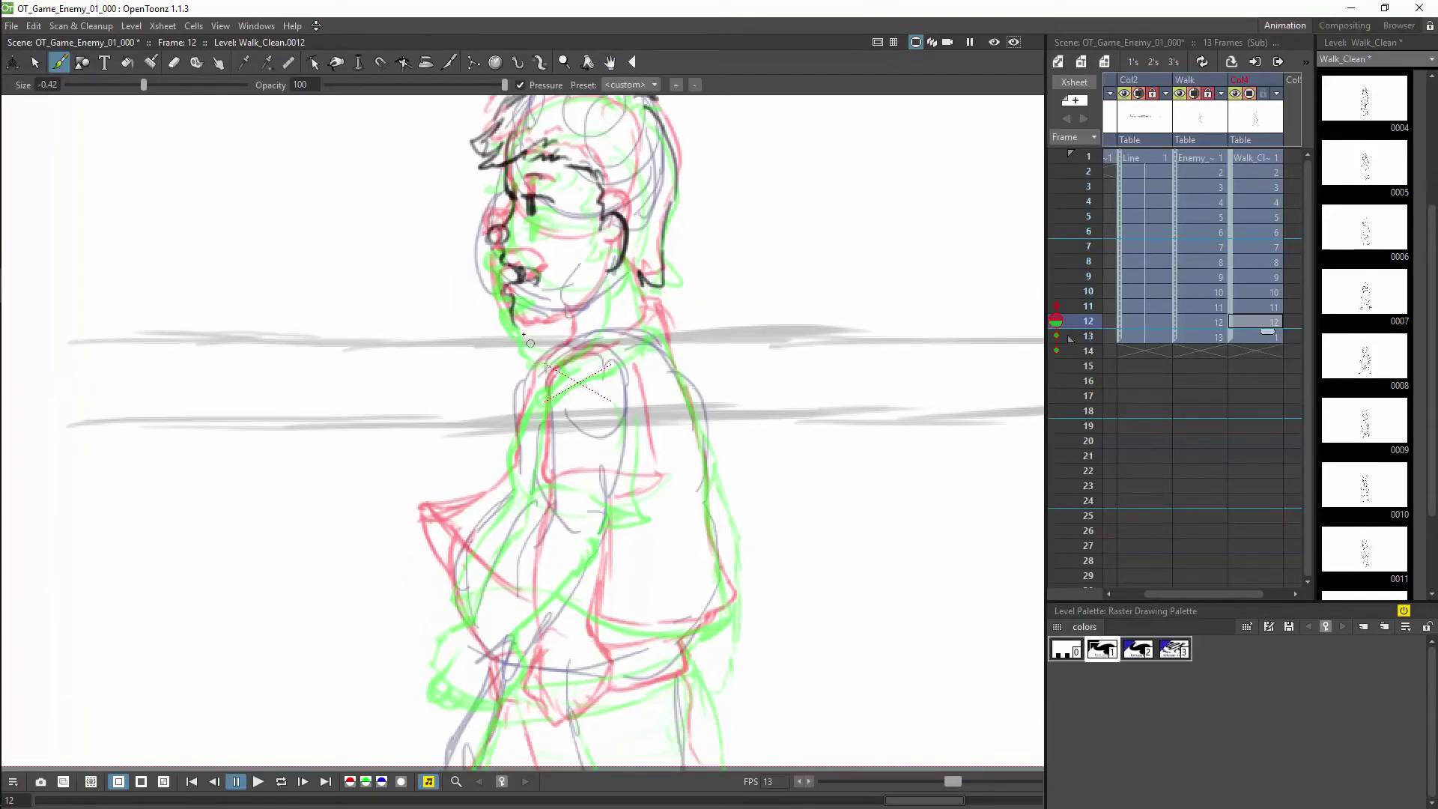
- Sketch the neck, collar, and the shirt's back, hem and belly outline on frame 12
drag(657, 338, 698, 628)
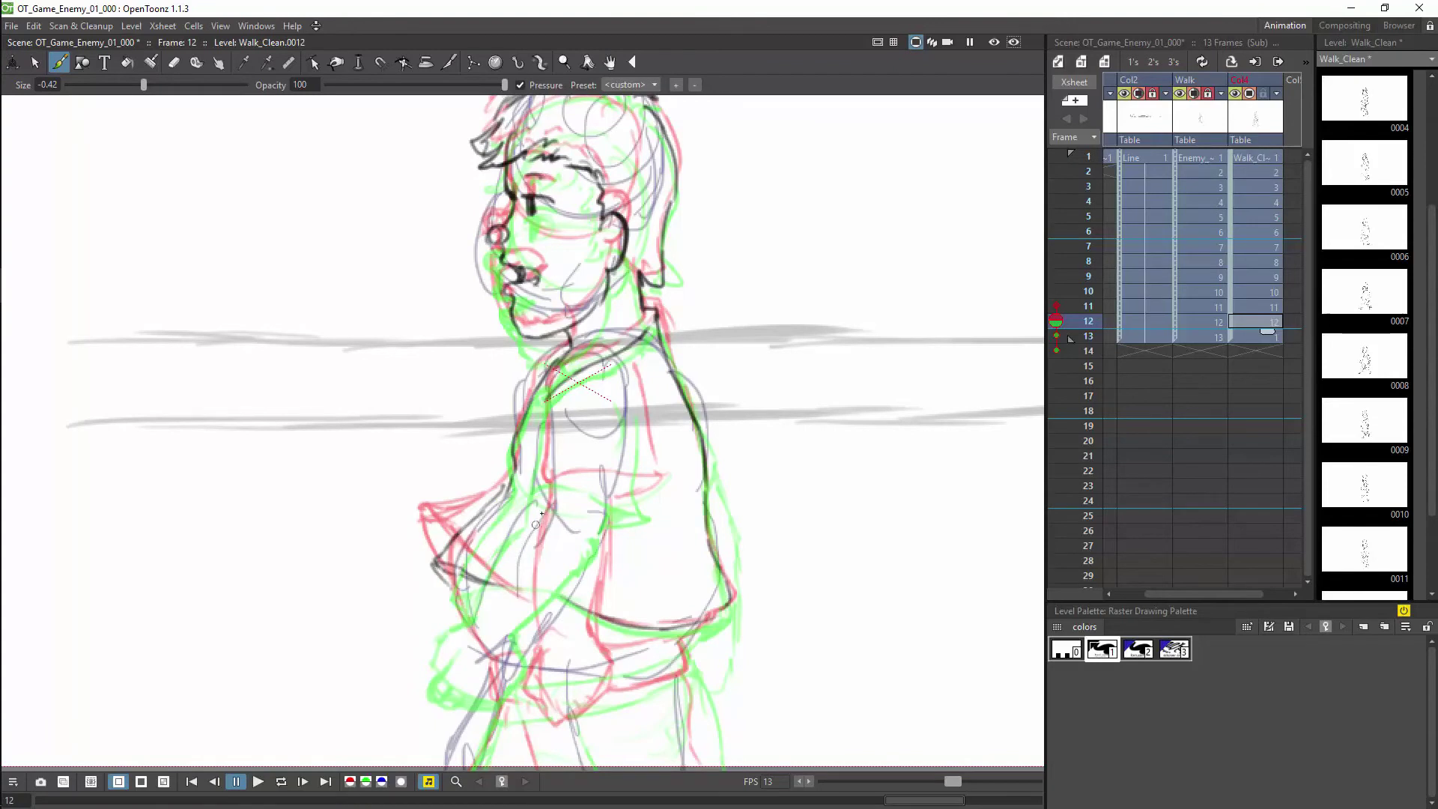
drag(536, 709, 605, 529)
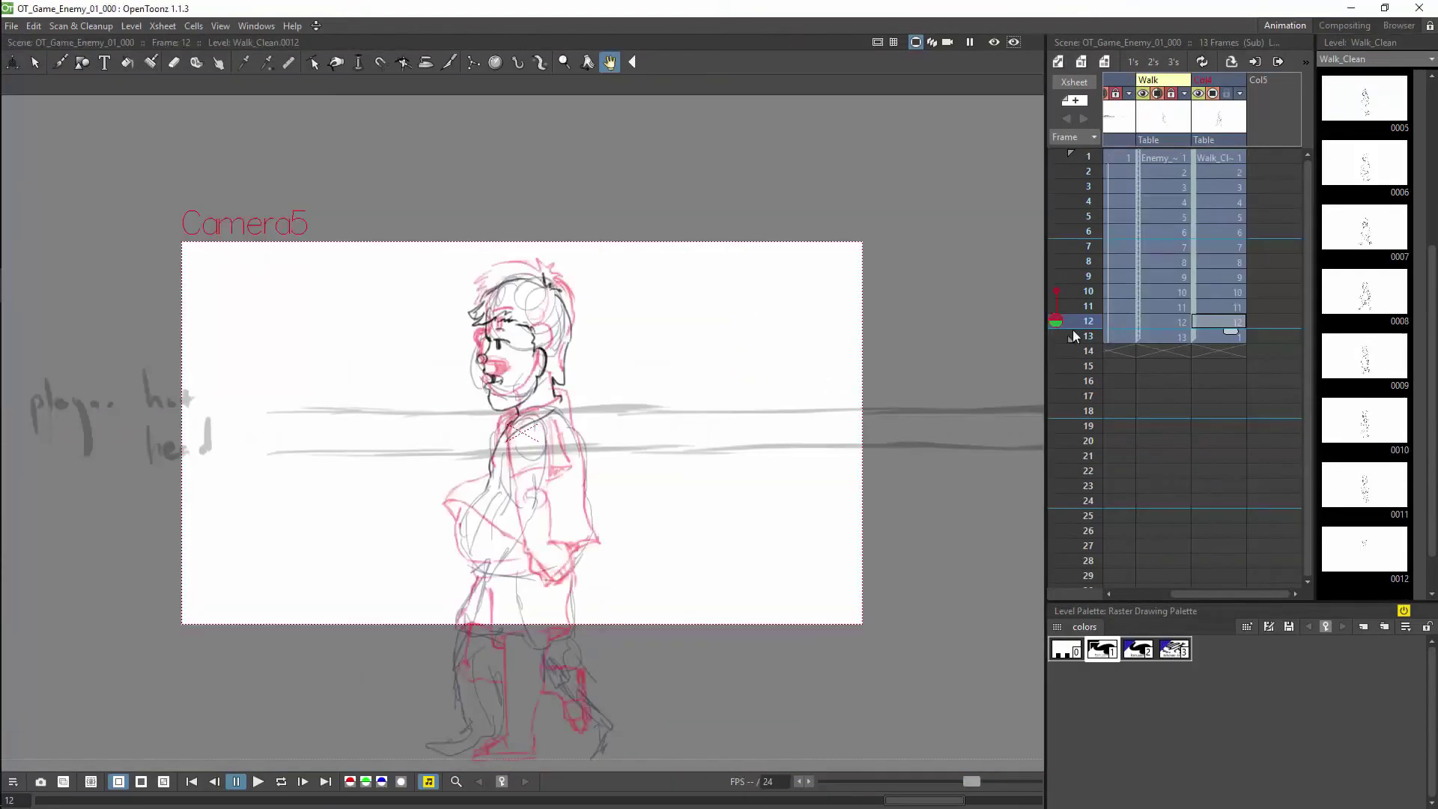
- Draw the bent arm with its hand and sleeve, plus the shirt's belly, back and hem, on frame 12
scroll(740, 295, up, 3)
key(b)
drag(546, 291, 575, 362)
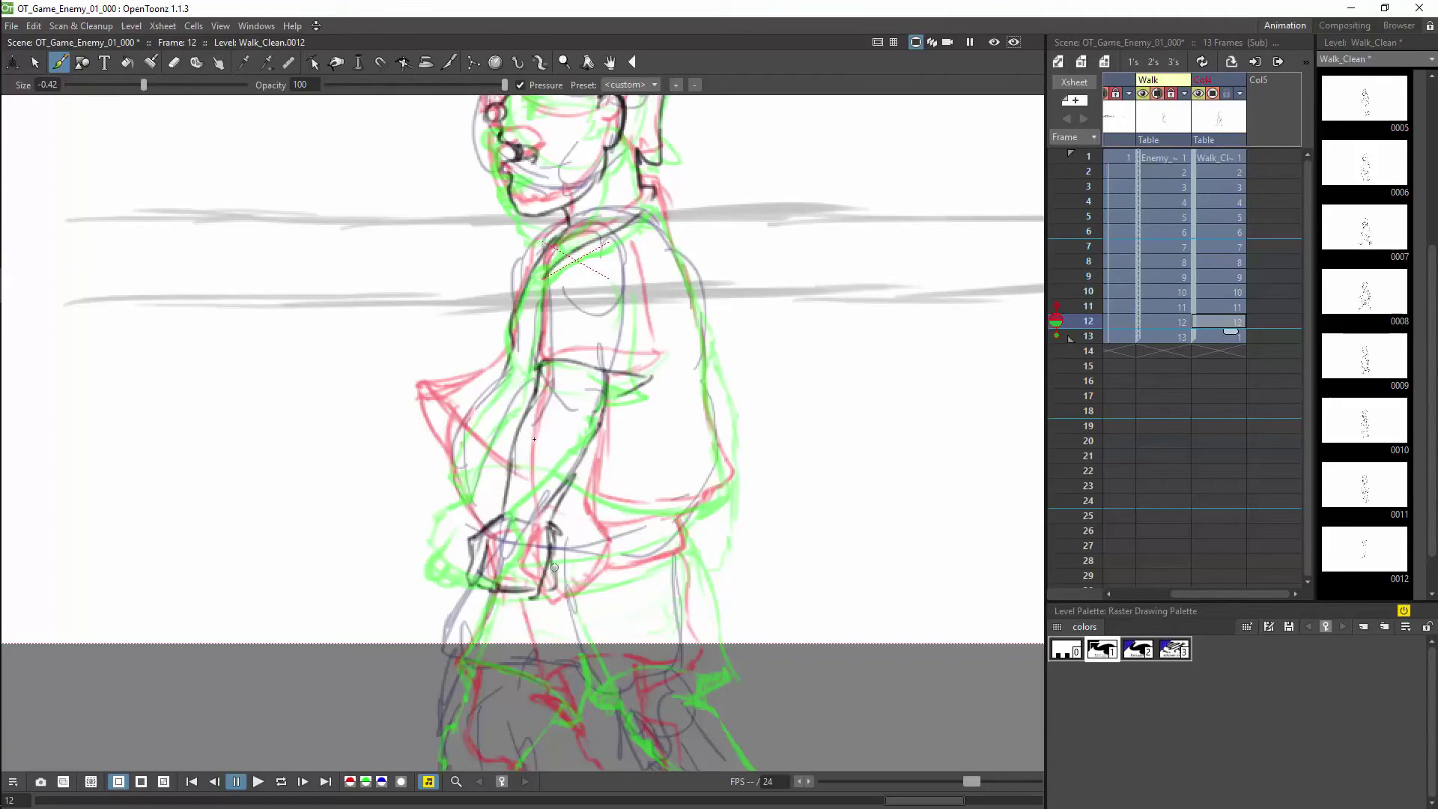
drag(540, 255, 429, 434)
drag(666, 229, 725, 483)
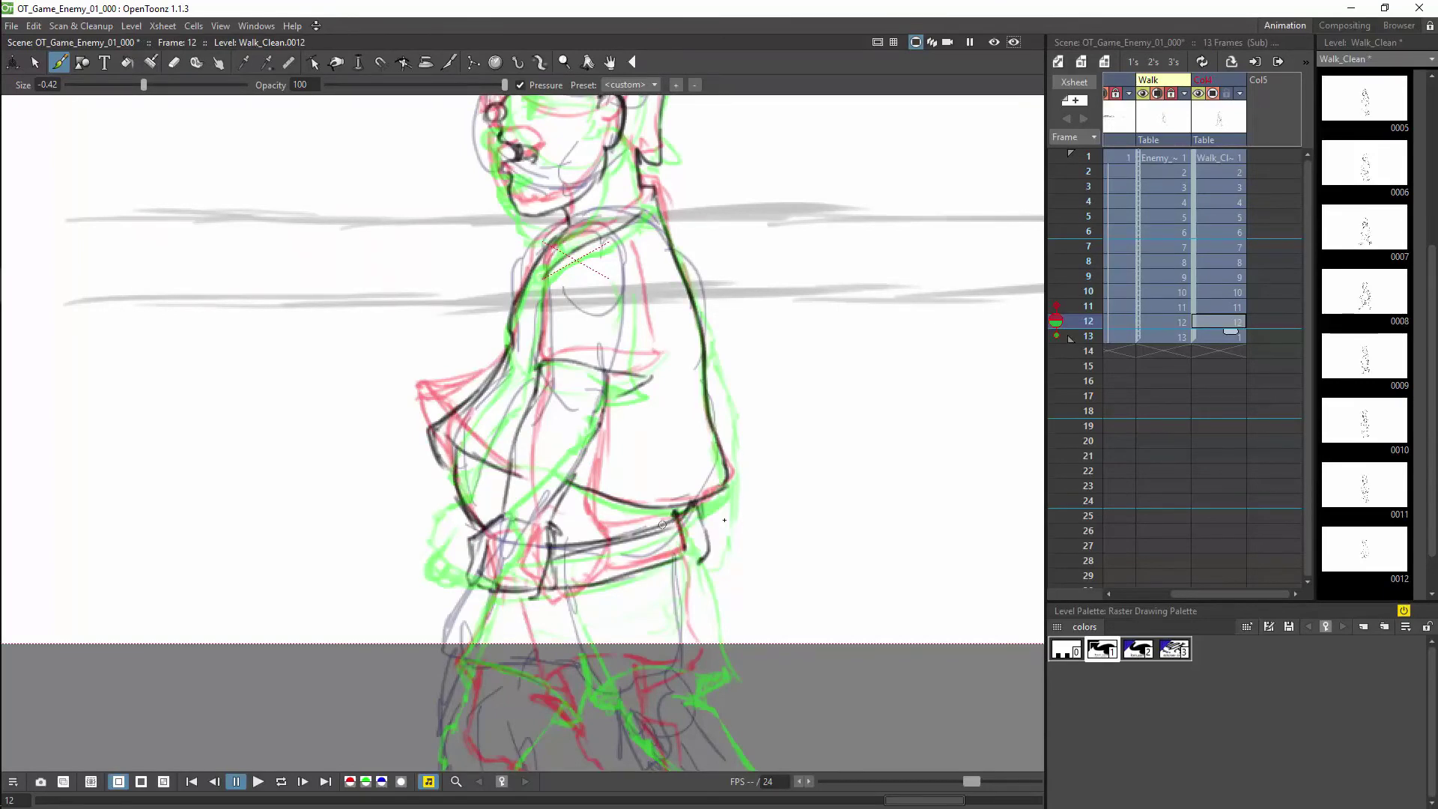
- Draw the shorts with their hems and both striding legs with shoes on frame 12
key(space)
drag(806, 658, 813, 405)
drag(472, 367, 457, 404)
drag(458, 404, 486, 433)
drag(460, 406, 556, 440)
drag(554, 374, 572, 412)
drag(582, 434, 681, 424)
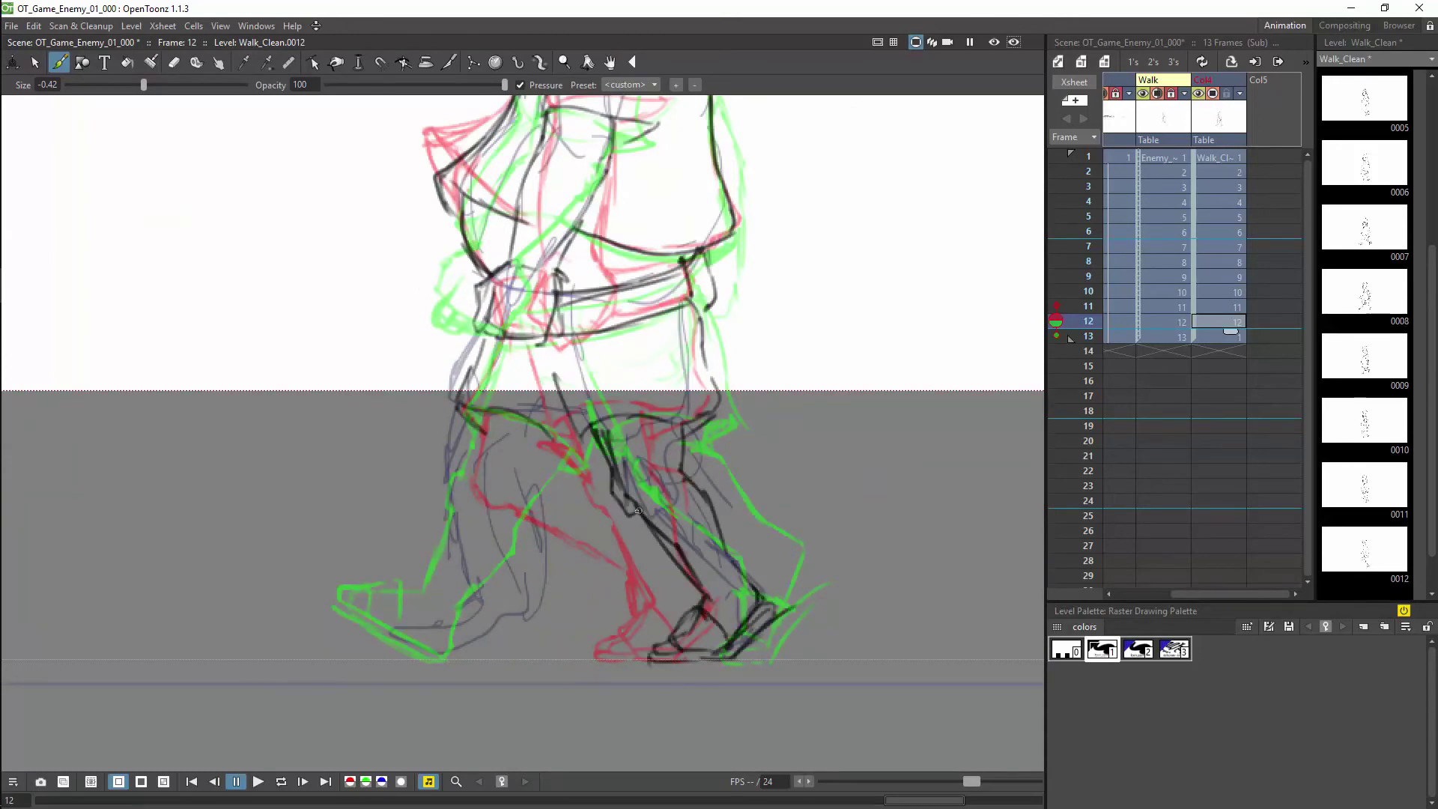
key(a)
key(b)
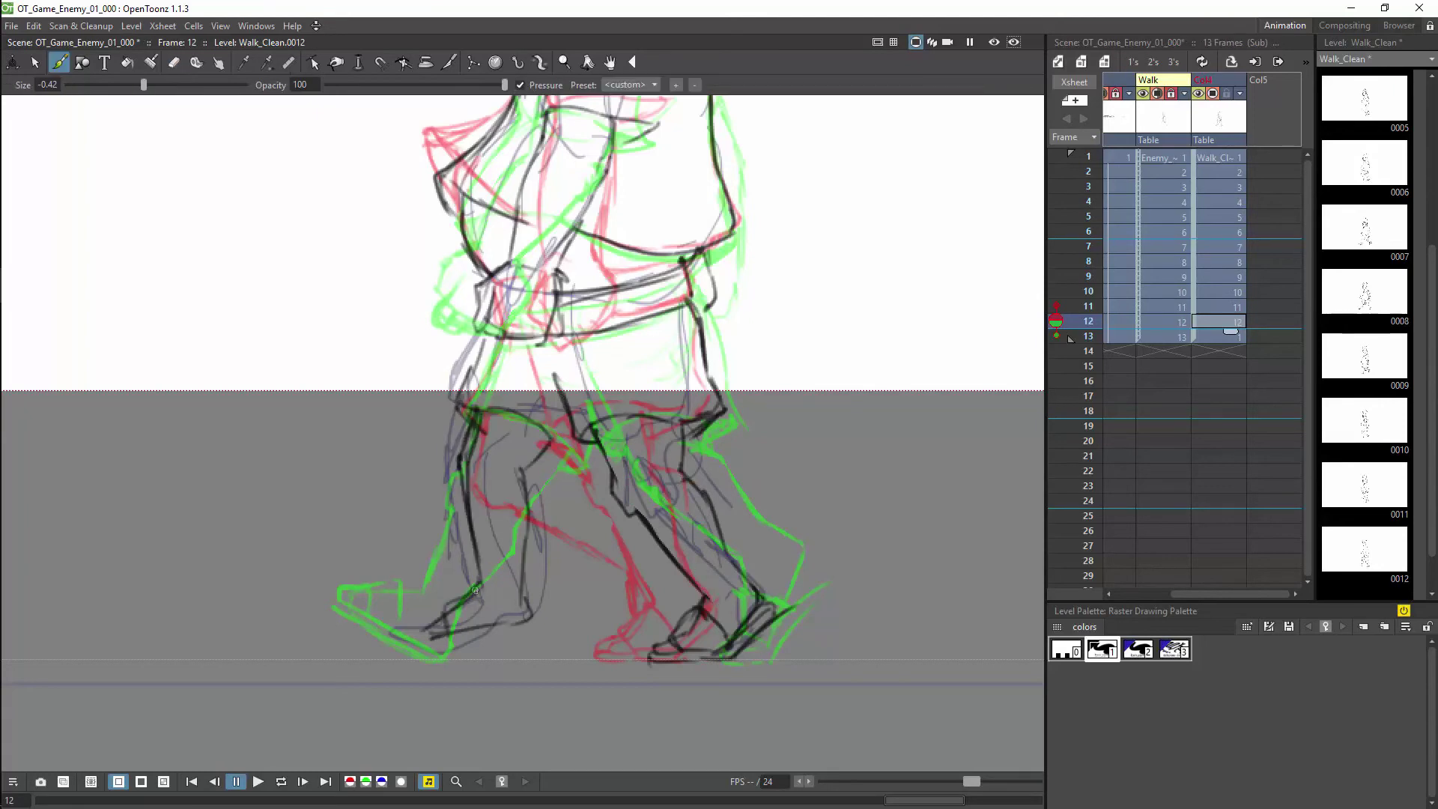
drag(522, 474, 524, 593)
- Select the front foot on frame 12 with a freehand selection and move it slightly down
key(s)
drag(372, 586, 558, 663)
drag(481, 615, 480, 631)
key(b)
key(0)
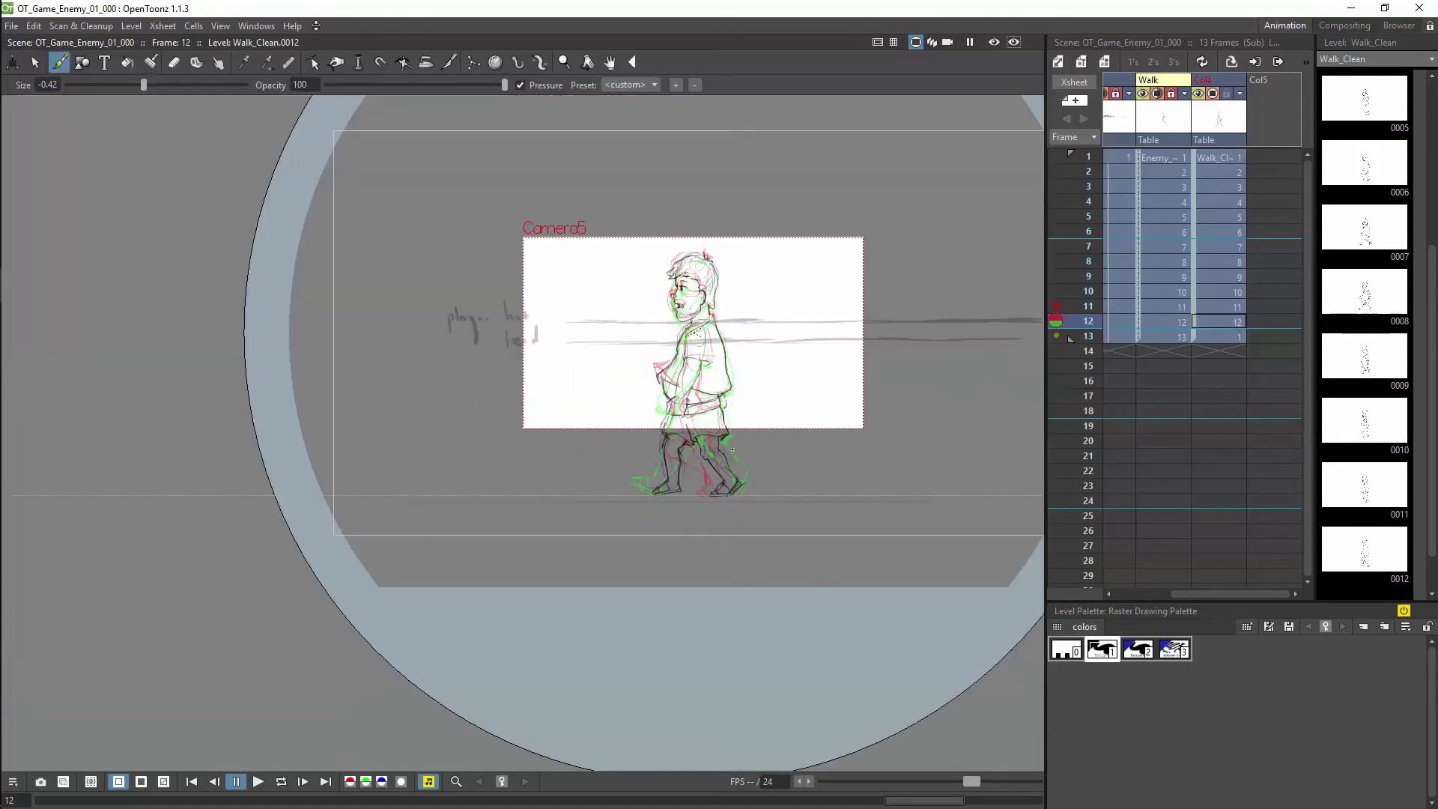
- Save the scene, play the walk cycle in a loop and lower the playback rate to 13 FPS
click(1220, 80)
key(ctrl+s)
click(287, 781)
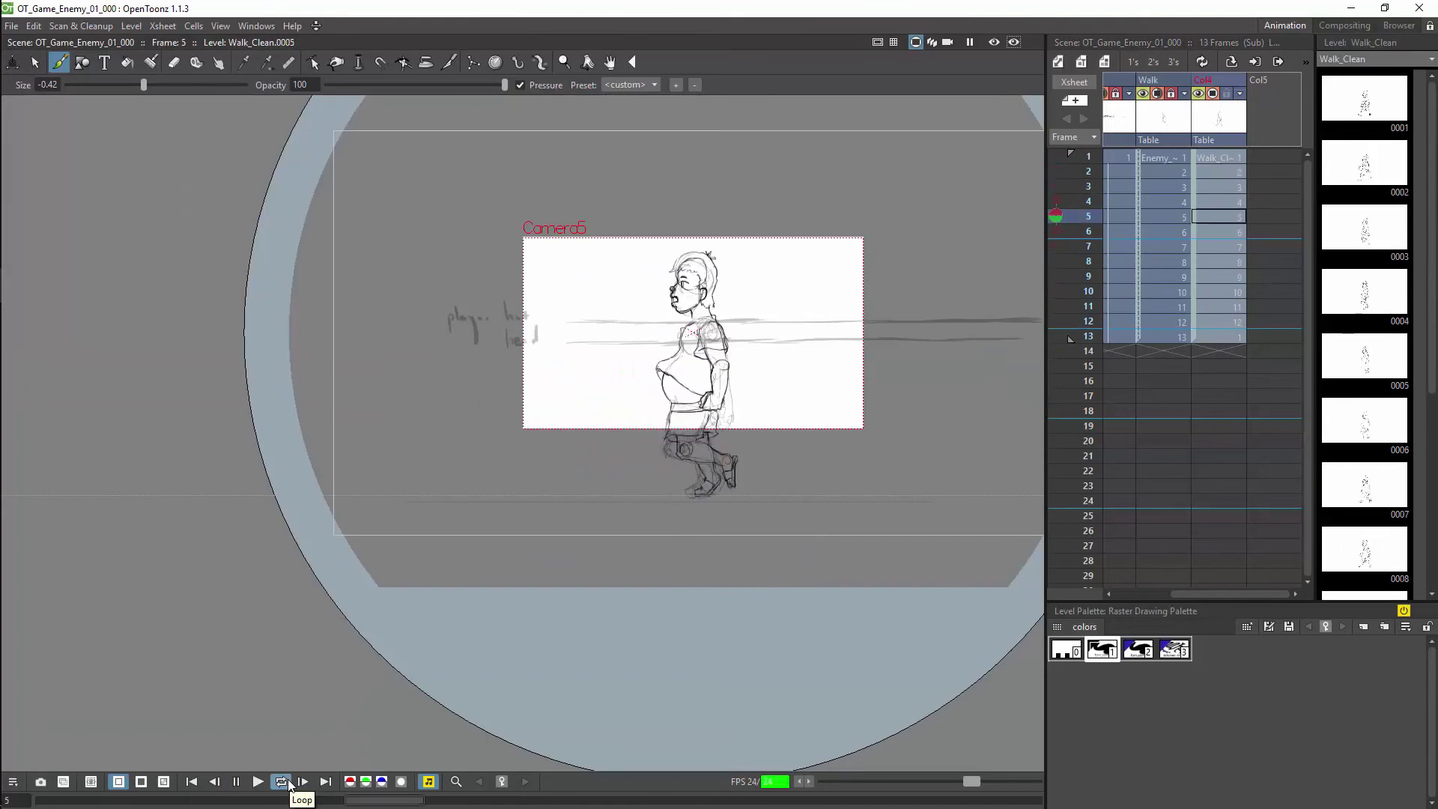
mouse_move(971, 782)
mouse_down()
mouse_move(946, 792)
mouse_move(955, 779)
mouse_up()
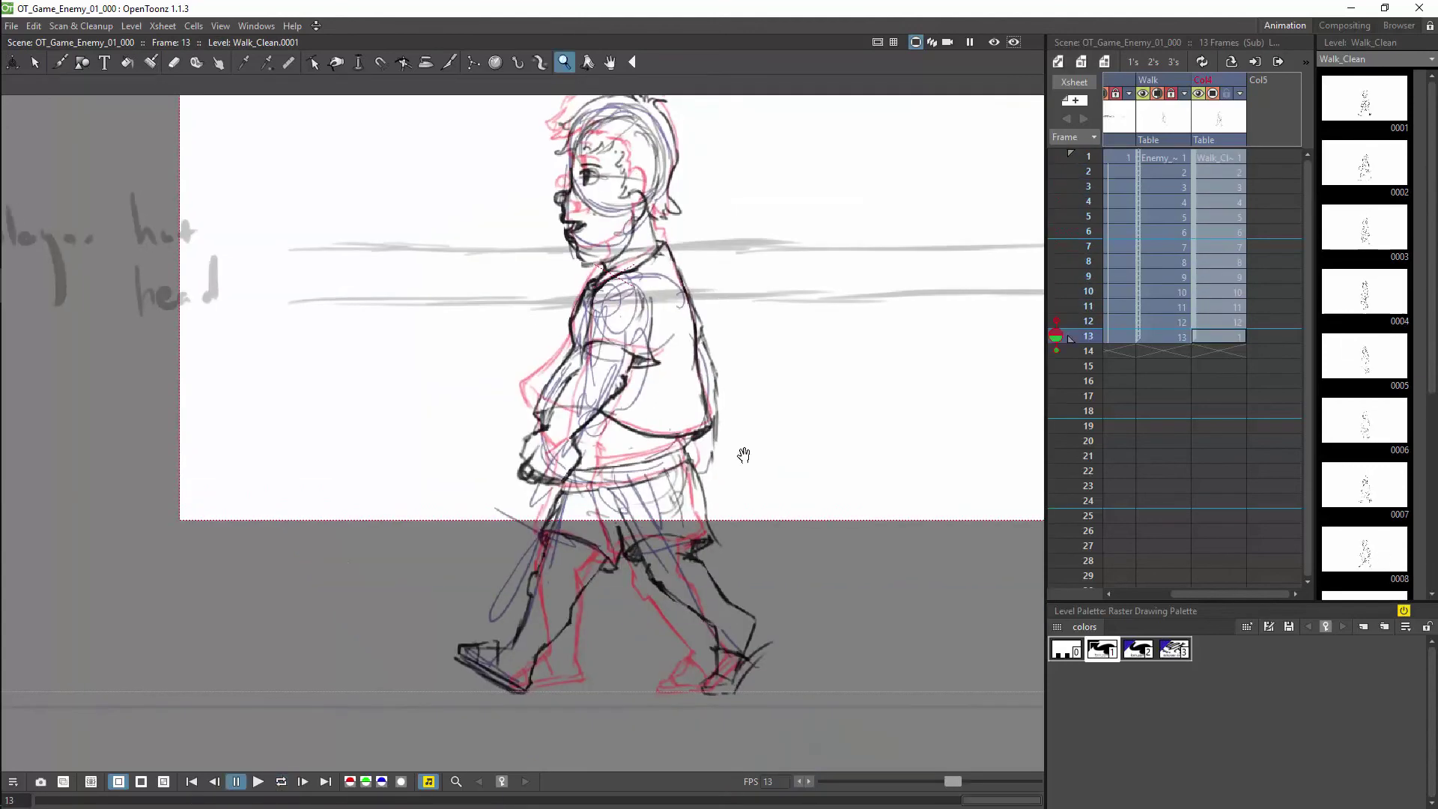
- Frame the full figure in the viewer and replay the walk cycle in a loop to review the motion
key(space)
drag(751, 461, 743, 465)
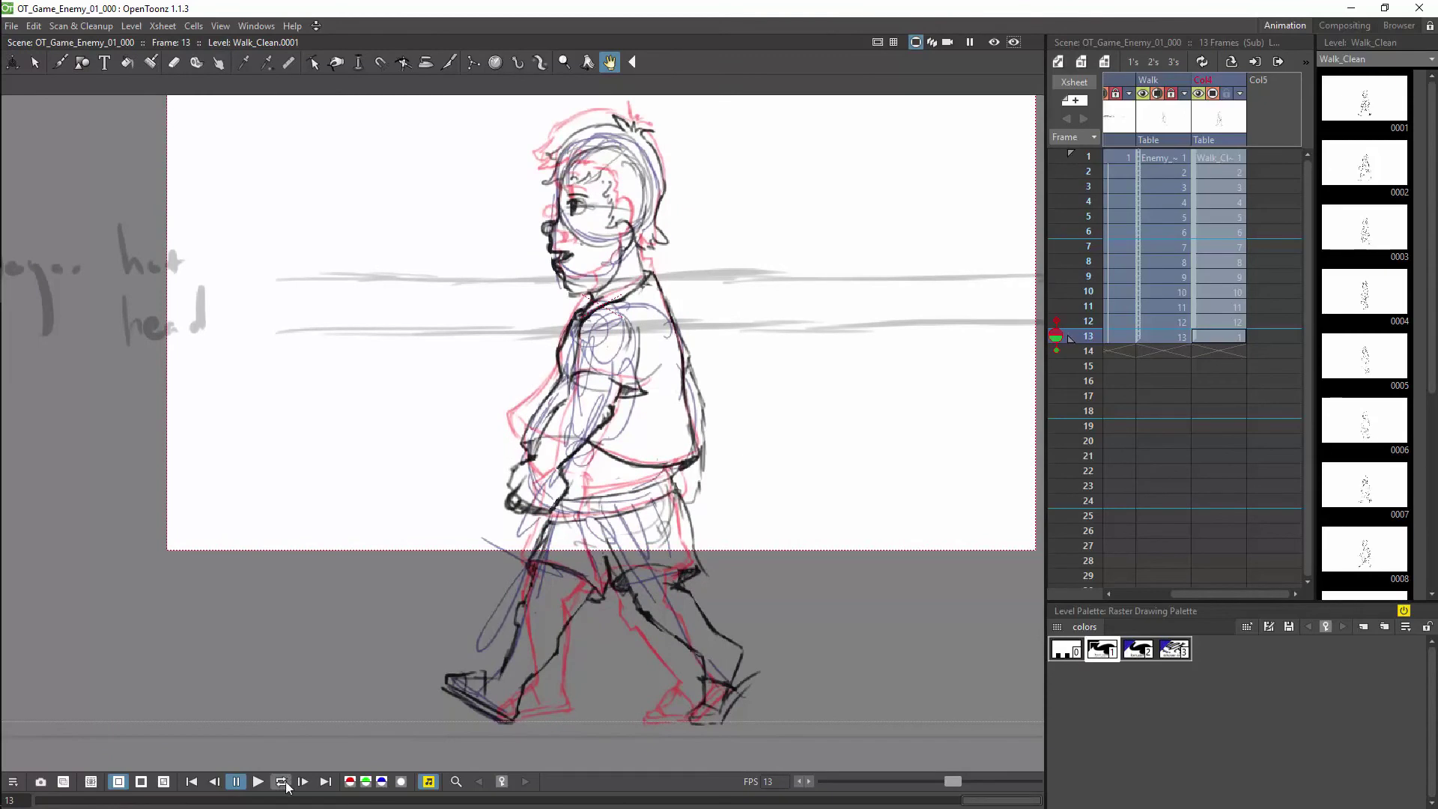
click(282, 781)
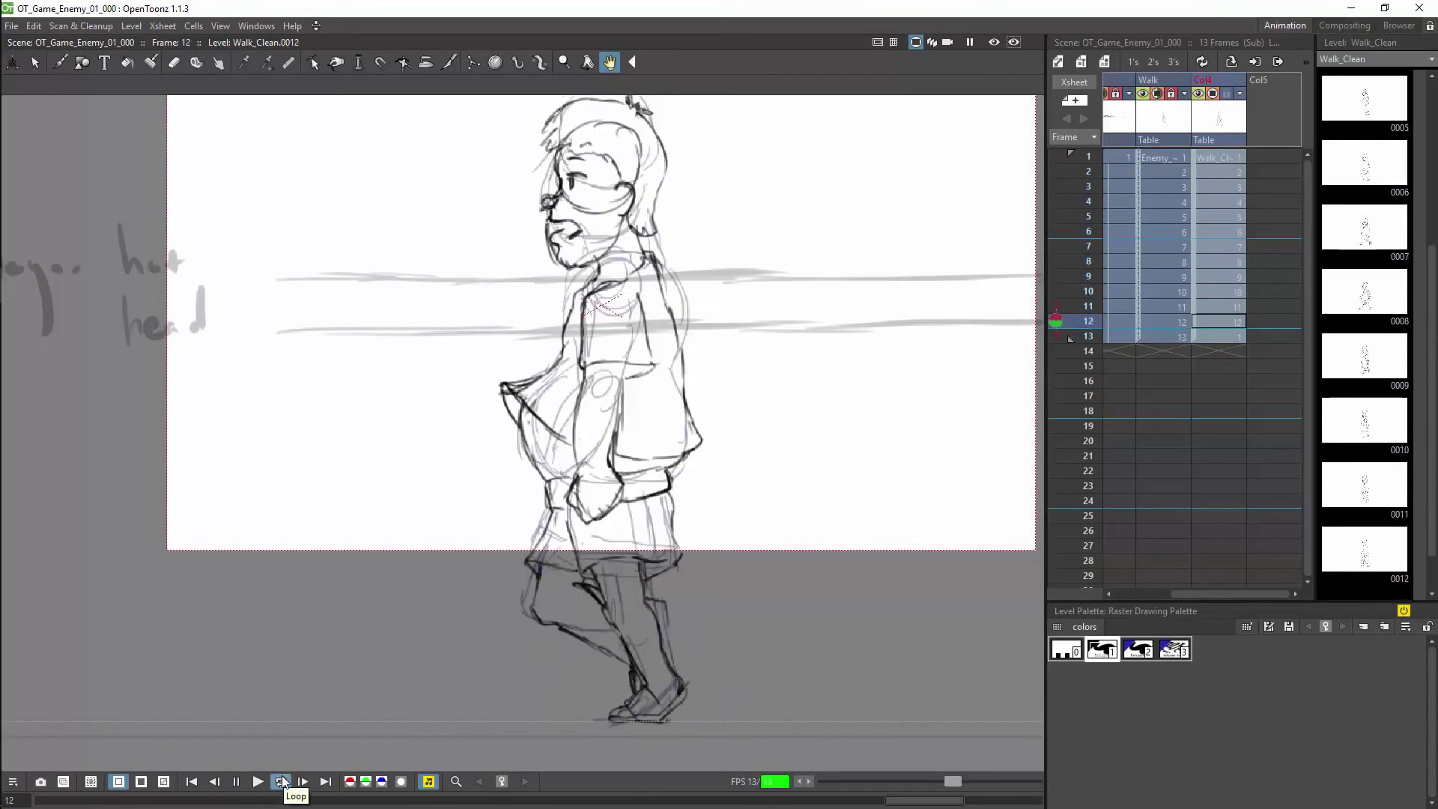